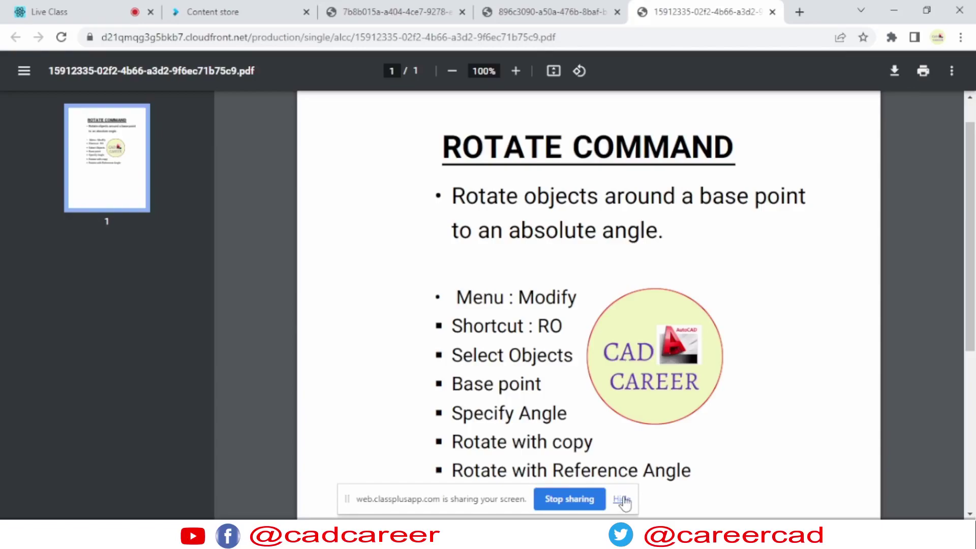
# - Dismiss the screen-sharing notice and leave the Rotate Command notes for the empty AutoCAD Drawing1
pyautogui.click(621, 499)
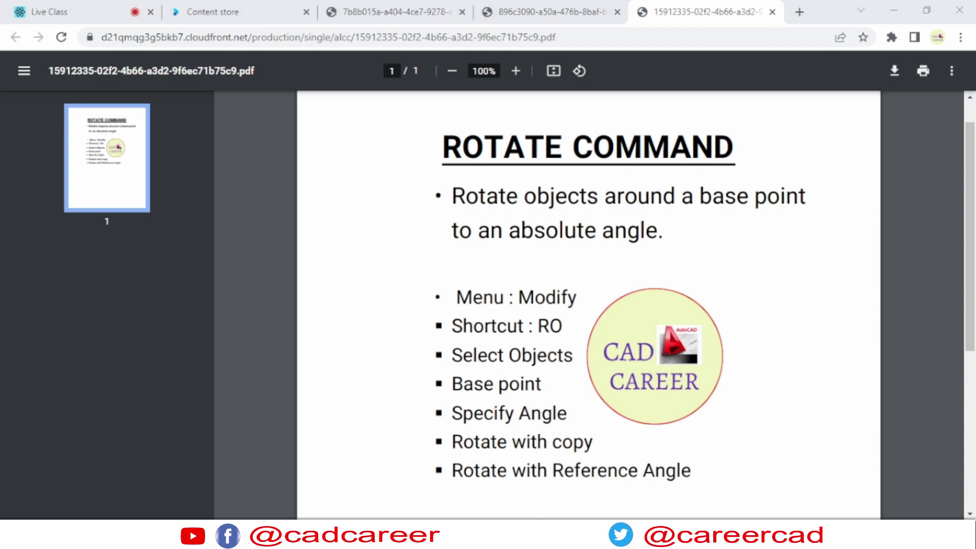
pyautogui.click(512, 506)
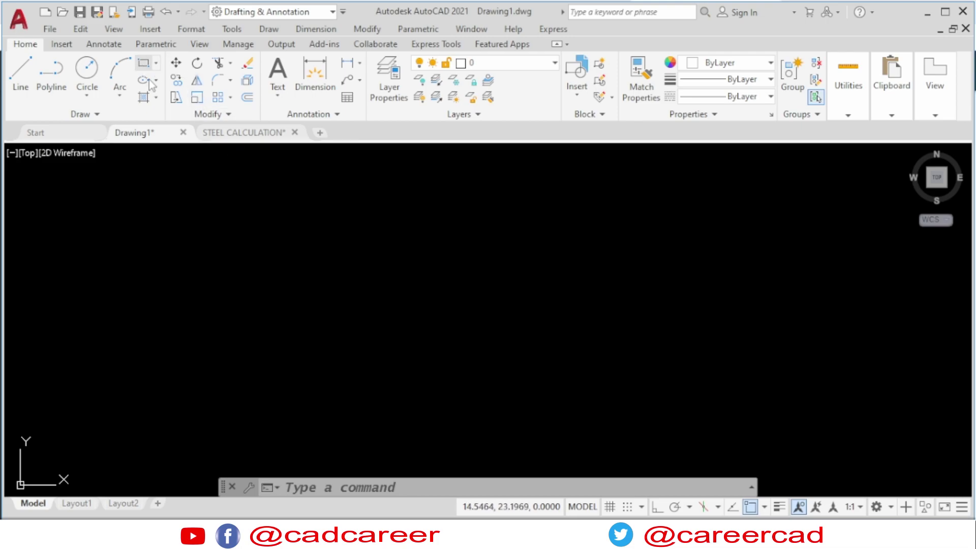
# - Draw a rectangle in the empty drawing with two corner clicks
pyautogui.click(144, 62)
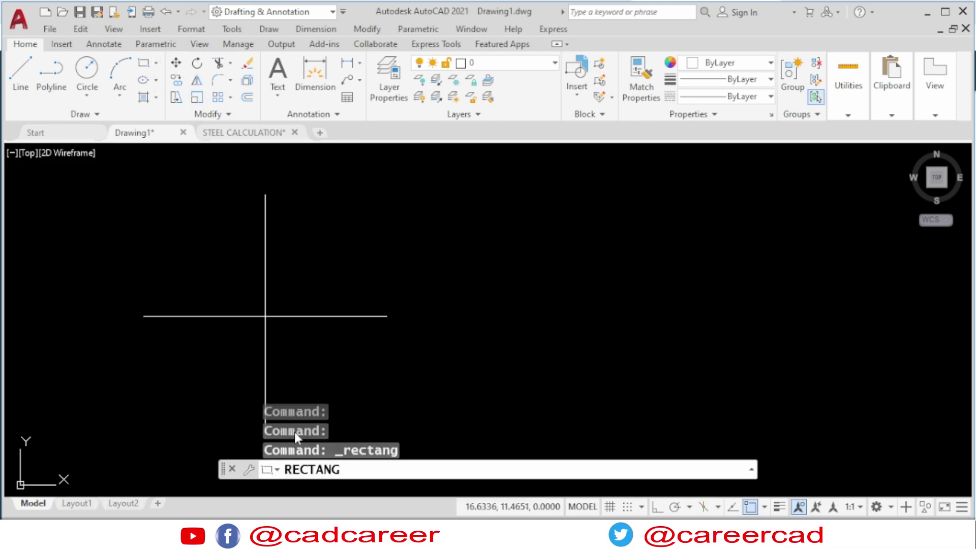
pyautogui.click(279, 376)
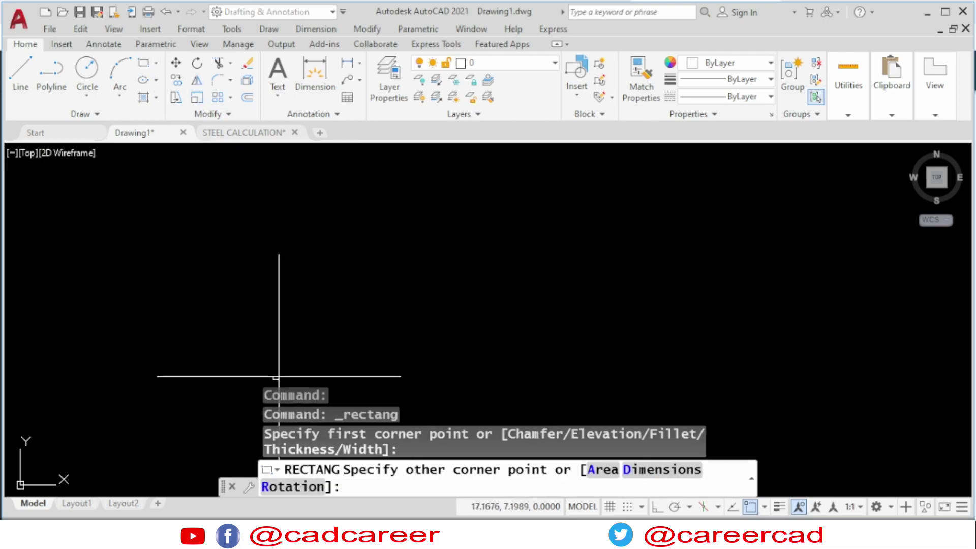
pyautogui.click(447, 256)
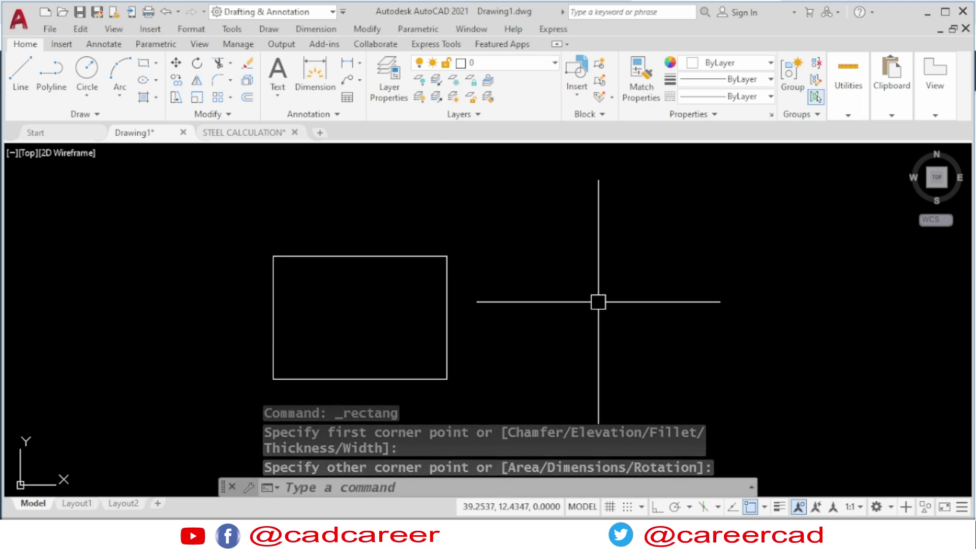
pyautogui.click(643, 321)
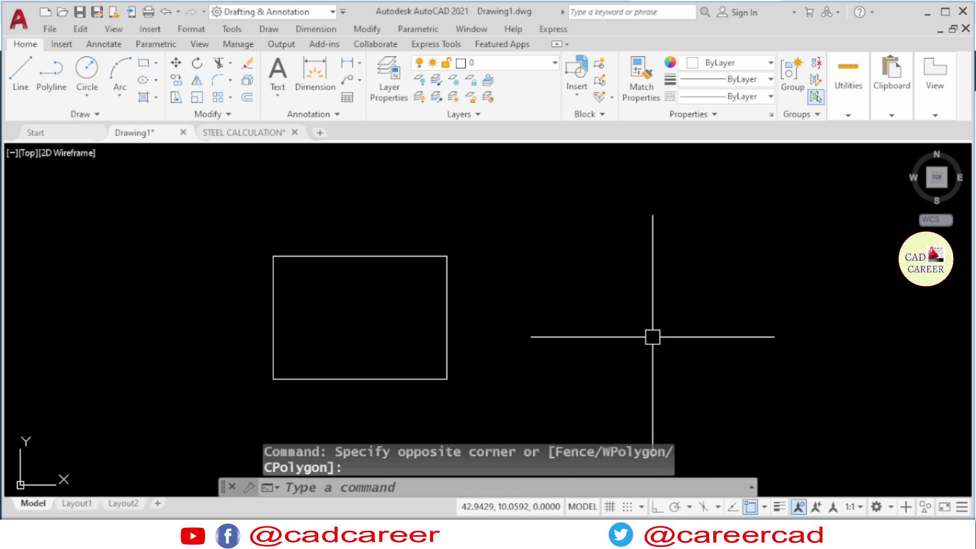
# - Start the ROTATE command from the Home tab after a cancelled first attempt via RO
pyautogui.click(368, 29)
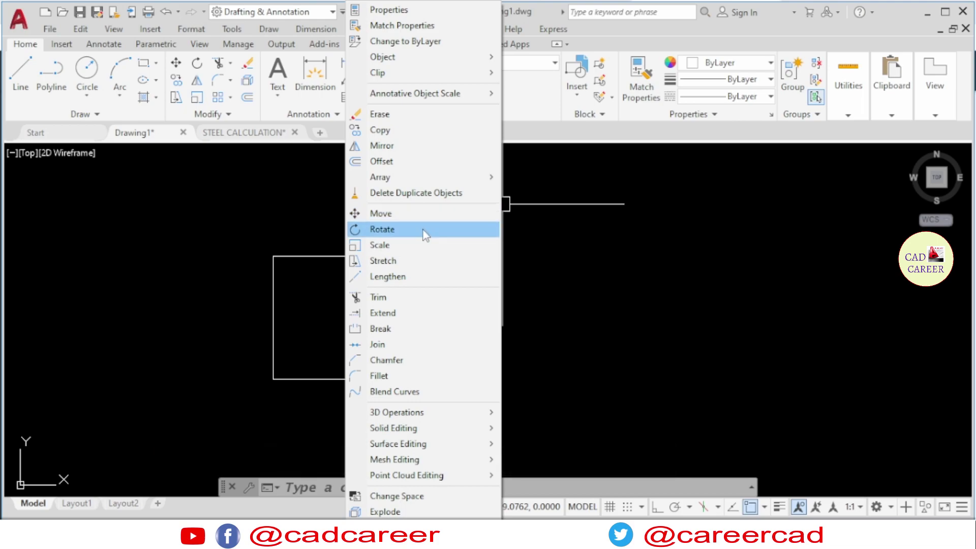
pyautogui.click(593, 264)
pyautogui.click(559, 280)
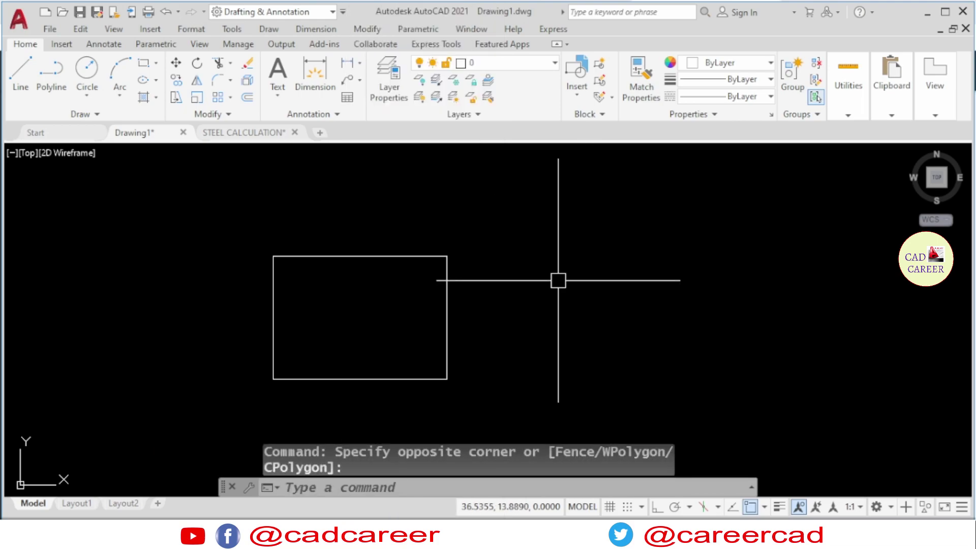
pyautogui.write('ro')
pyautogui.press('Return')
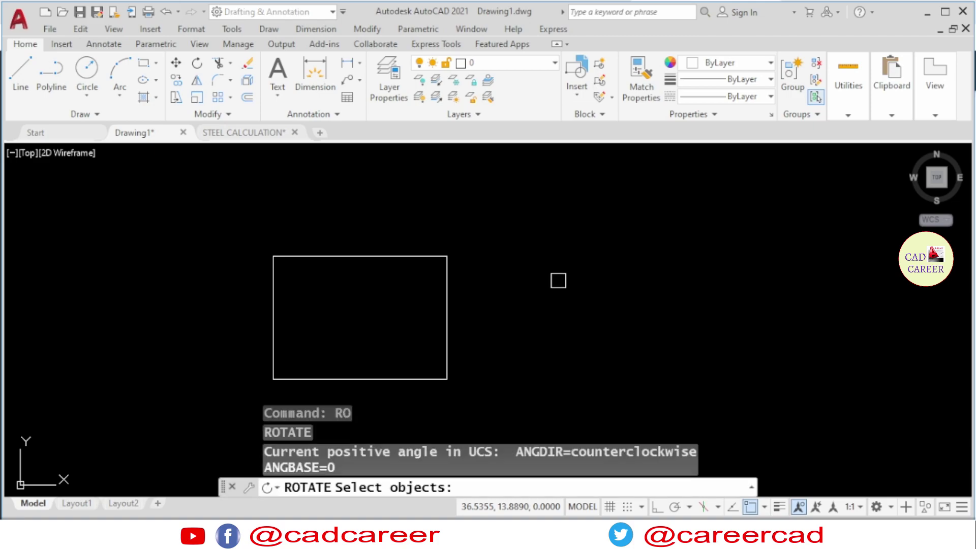
pyautogui.press('Escape')
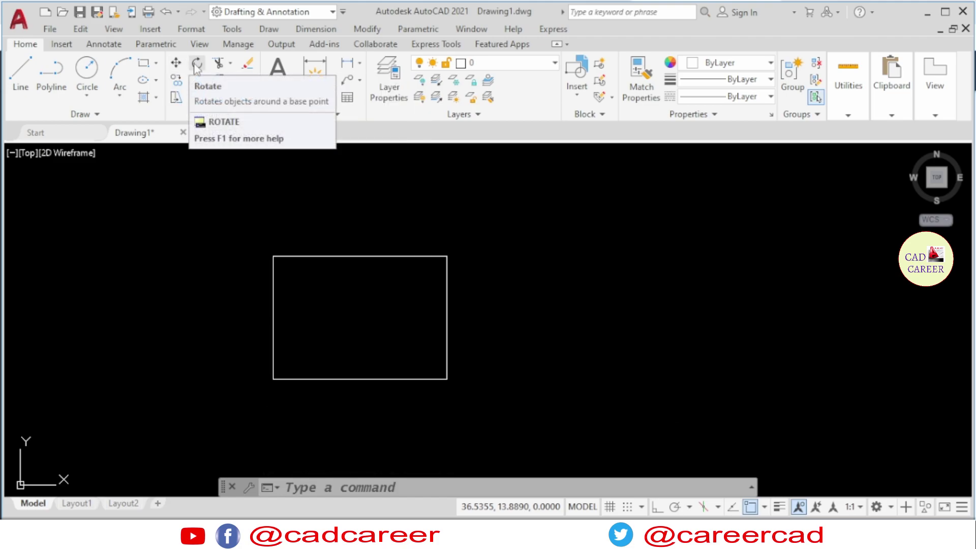
pyautogui.moveTo(197, 64)
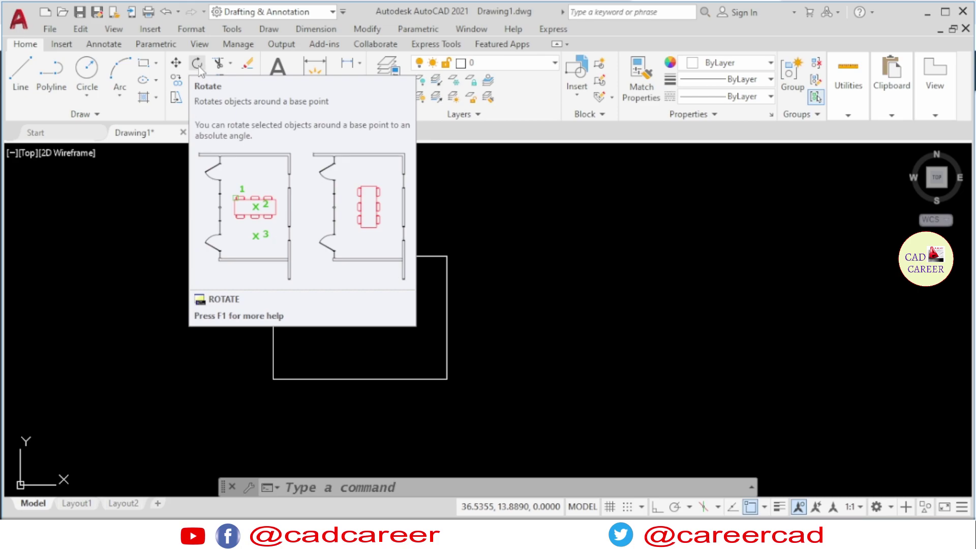
pyautogui.click(197, 64)
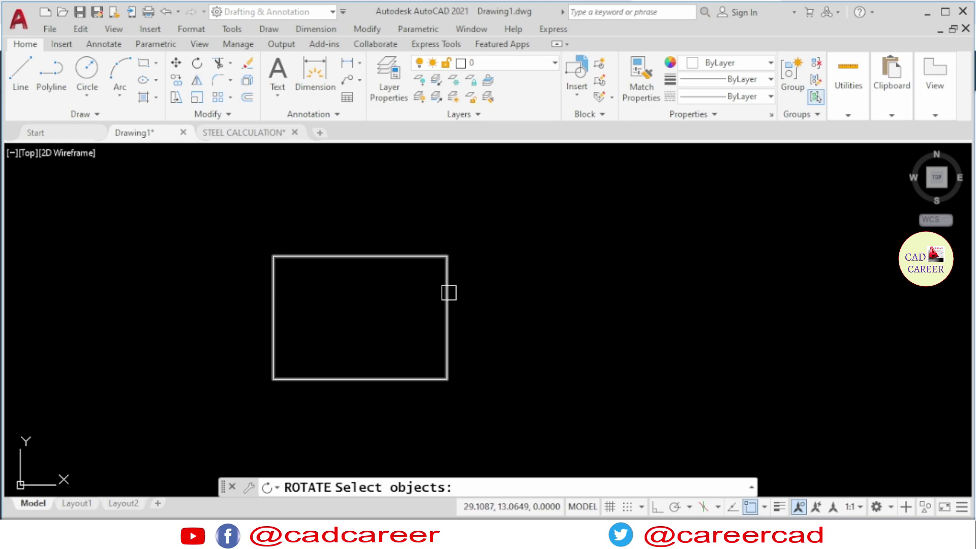
# - Window-select the rectangle and rotate it 45° about its lower-left corner
pyautogui.click(474, 231)
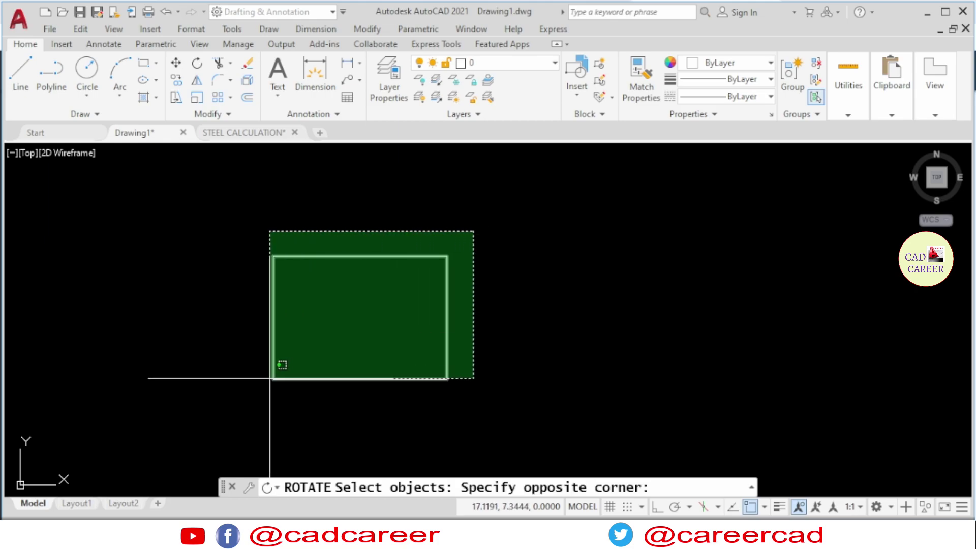
pyautogui.click(249, 396)
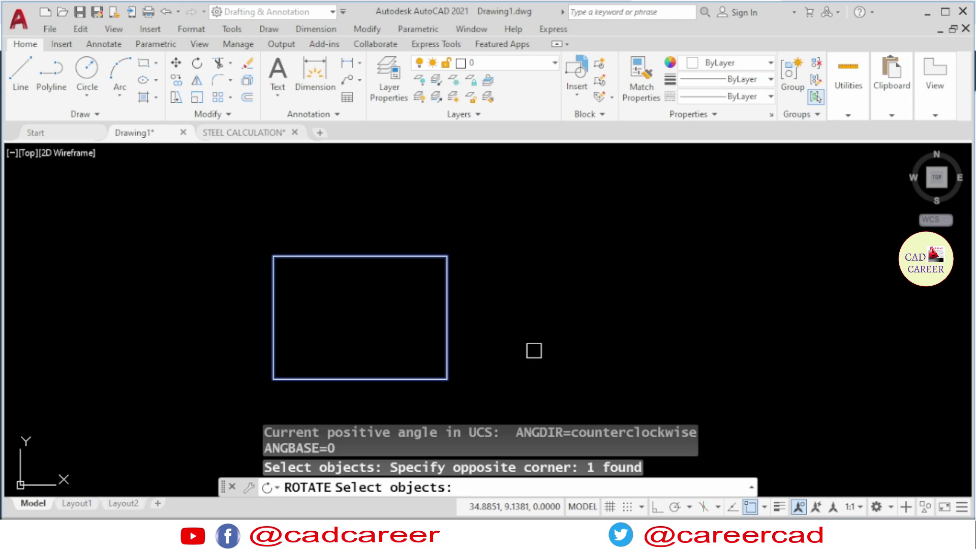
pyautogui.press('Return')
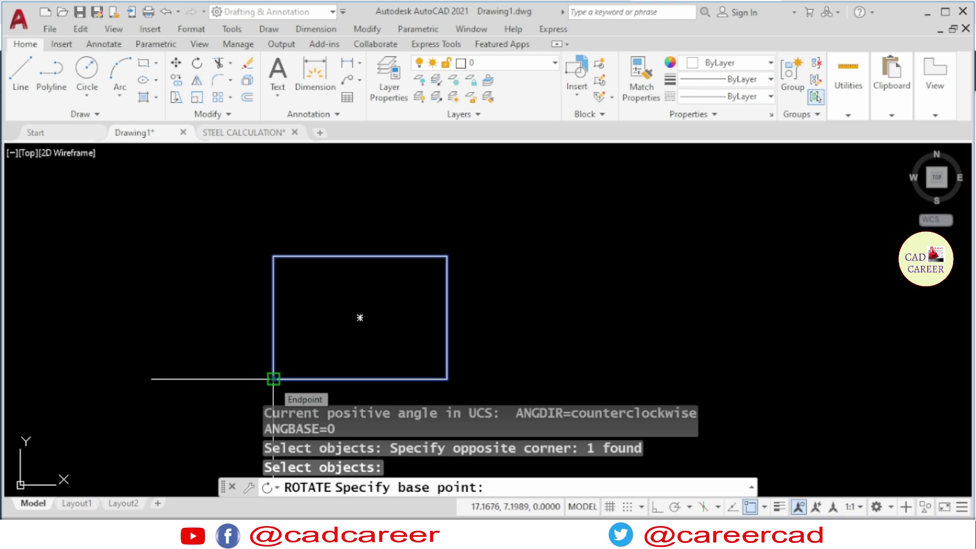
pyautogui.click(273, 379)
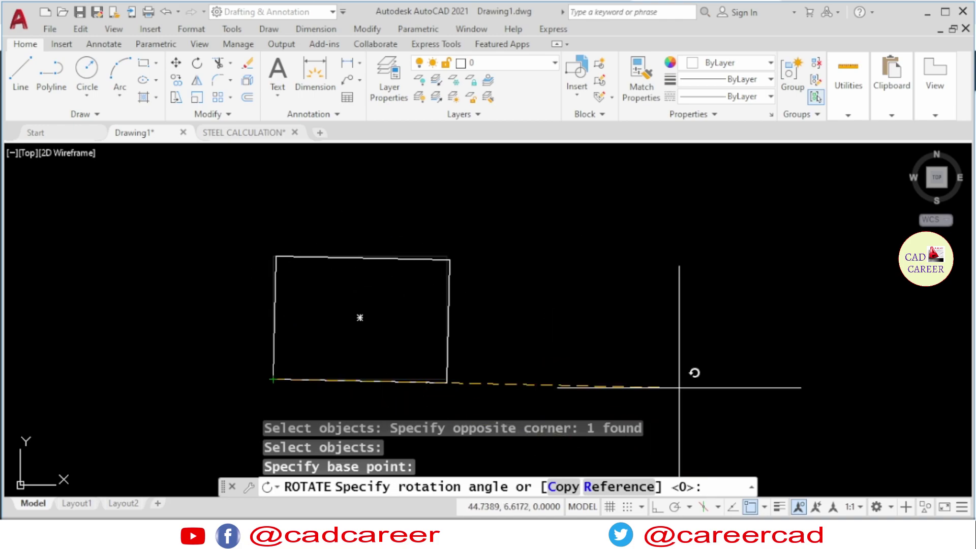
pyautogui.write('45')
pyautogui.press('Return')
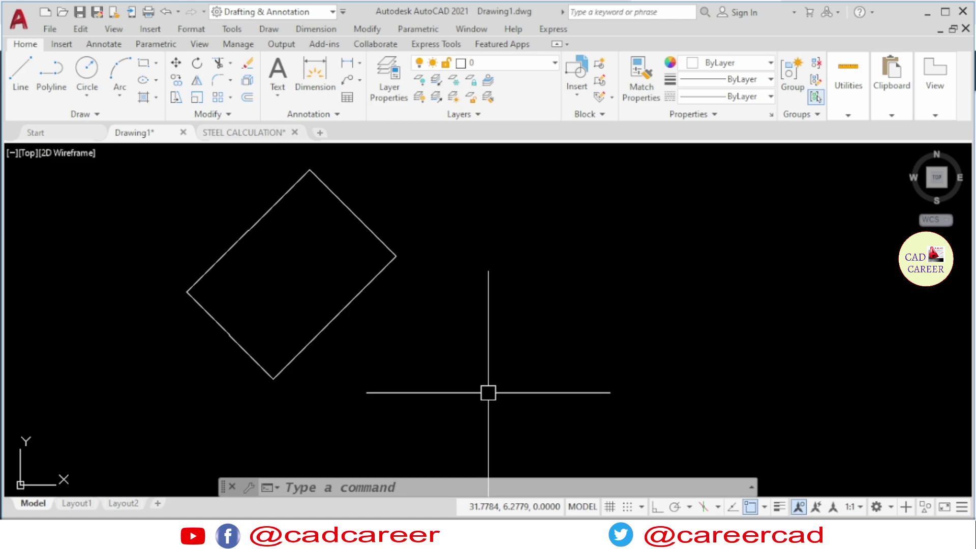
pyautogui.click(657, 506)
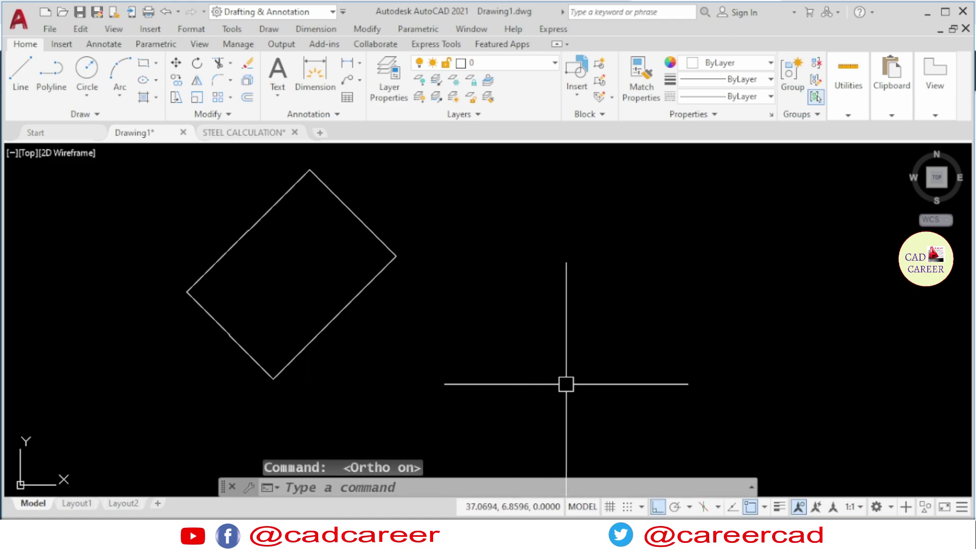
pyautogui.click(21, 72)
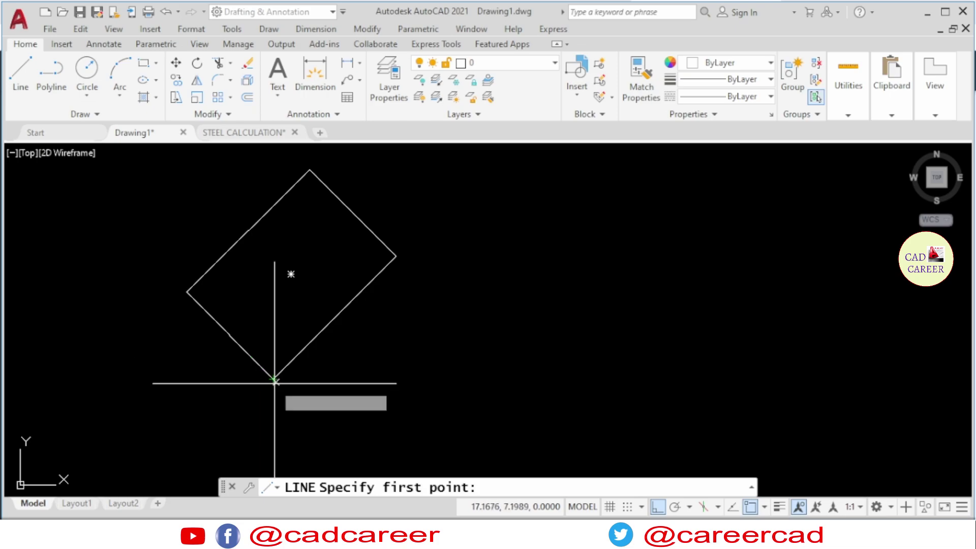
pyautogui.click(274, 379)
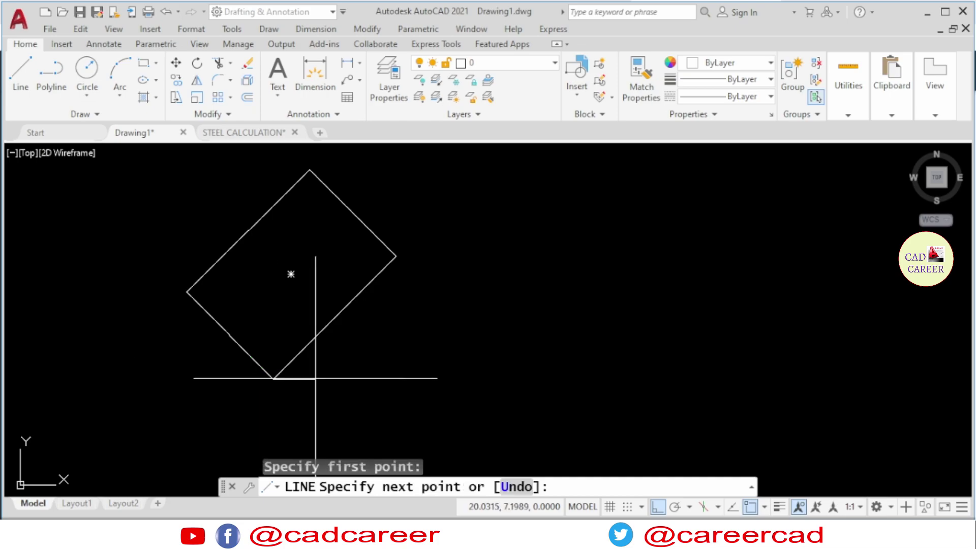
pyautogui.click(522, 379)
pyautogui.press('Escape')
pyautogui.press('Escape')
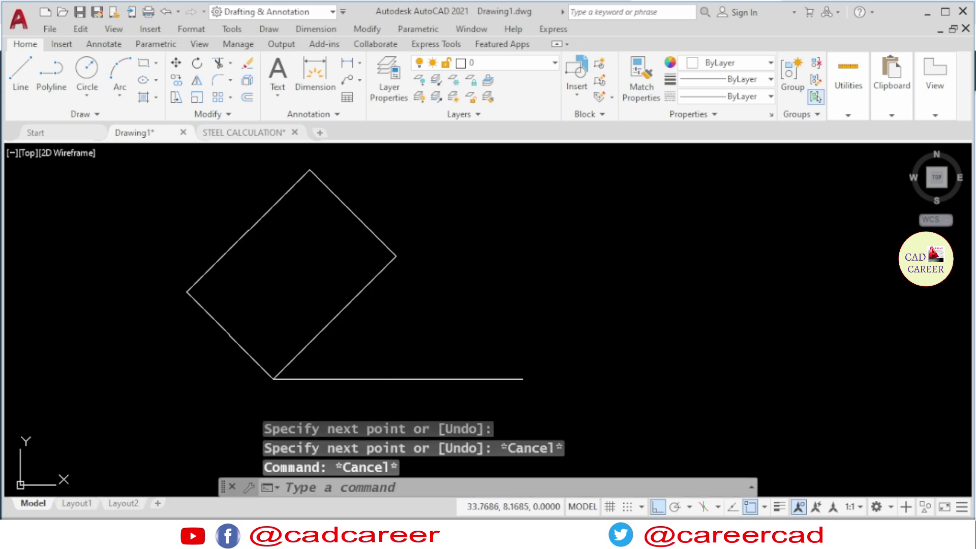
pyautogui.press('Escape')
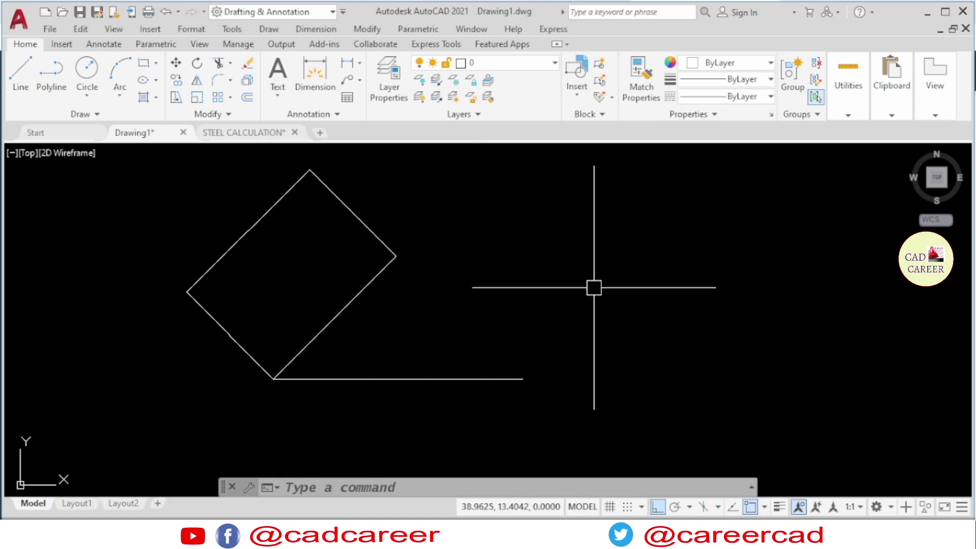
pyautogui.click(324, 29)
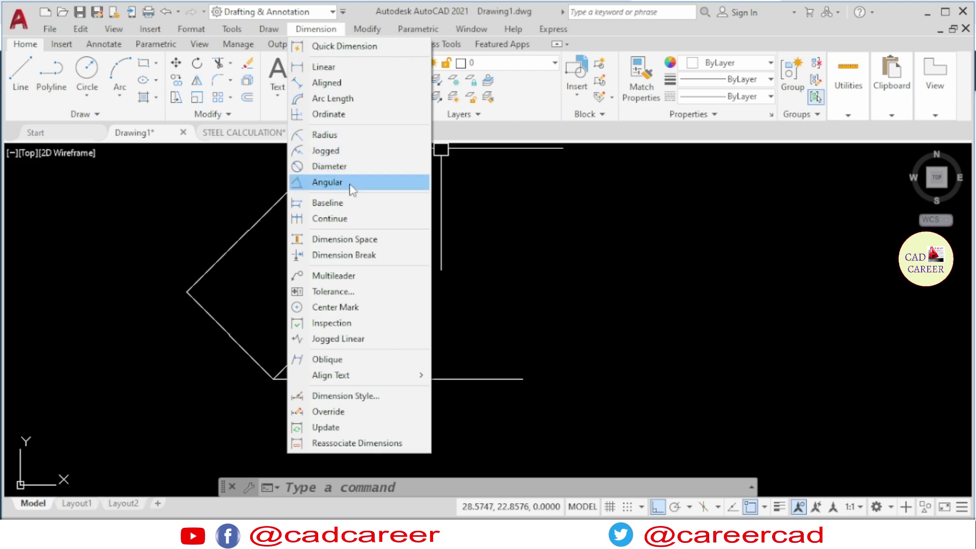
pyautogui.click(327, 182)
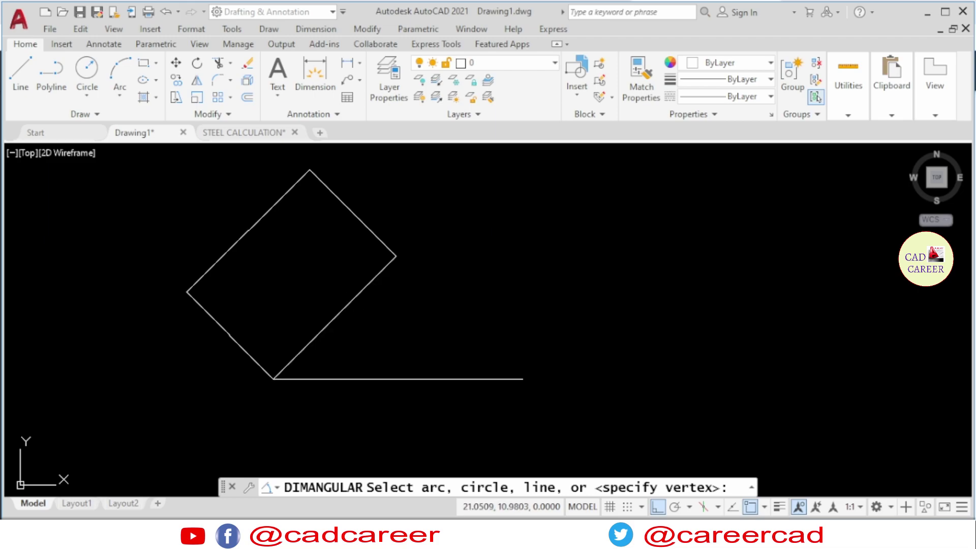
pyautogui.click(330, 322)
pyautogui.click(347, 379)
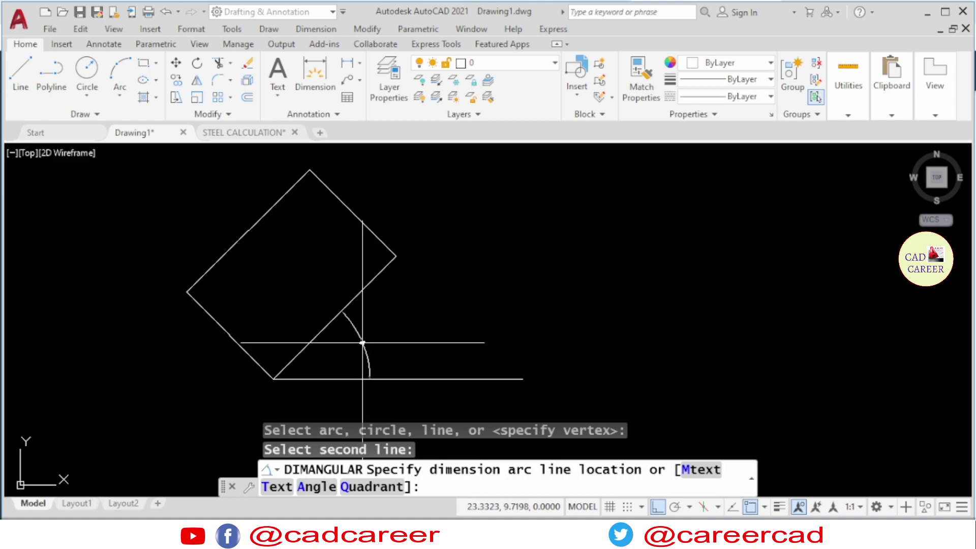
pyautogui.click(365, 341)
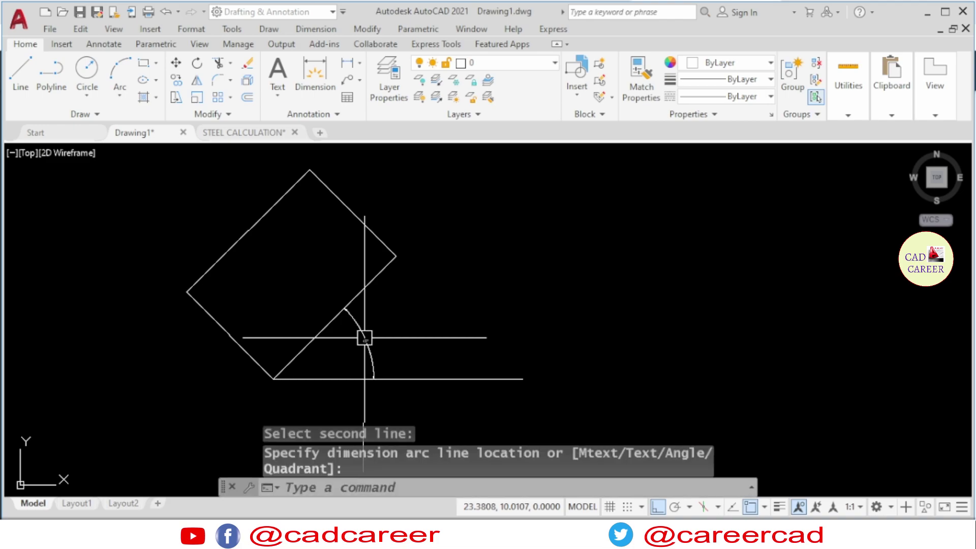
pyautogui.scroll(4, 356, 353)
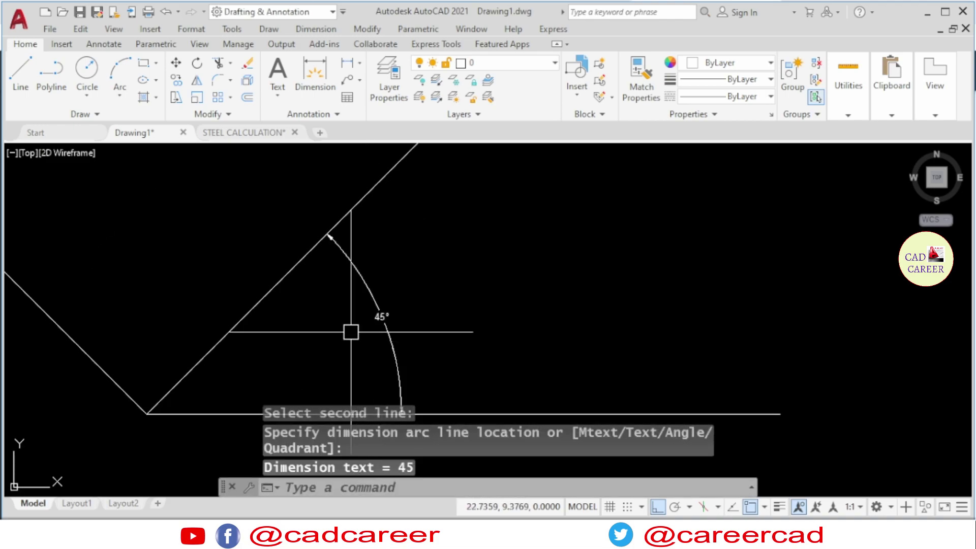
pyautogui.scroll(5, 348, 331)
pyautogui.scroll(-2, 364, 322)
pyautogui.scroll(-2, 366, 325)
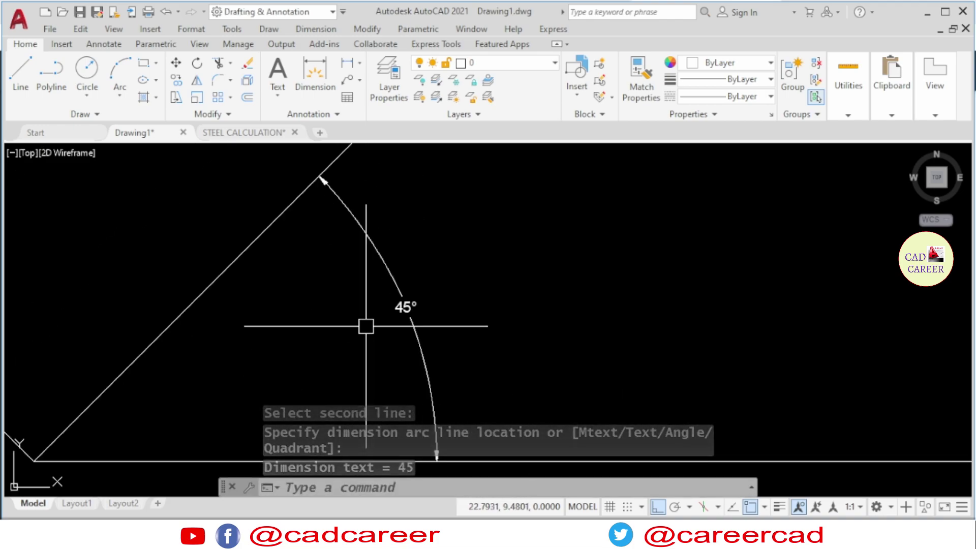
pyautogui.scroll(-3, 366, 326)
pyautogui.scroll(-1, 339, 293)
pyautogui.scroll(4, 338, 292)
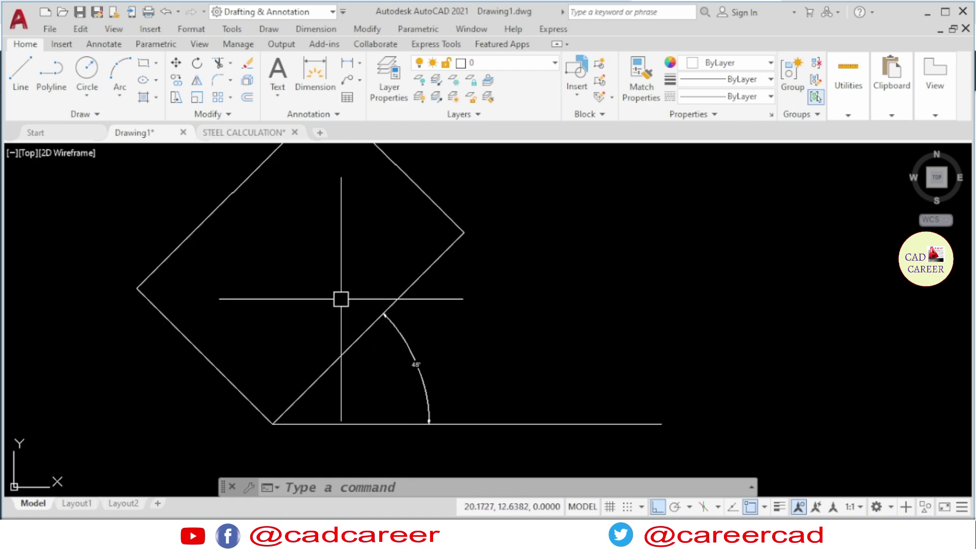
pyautogui.moveTo(364, 323); pyautogui.dragTo(373, 364, button='middle')
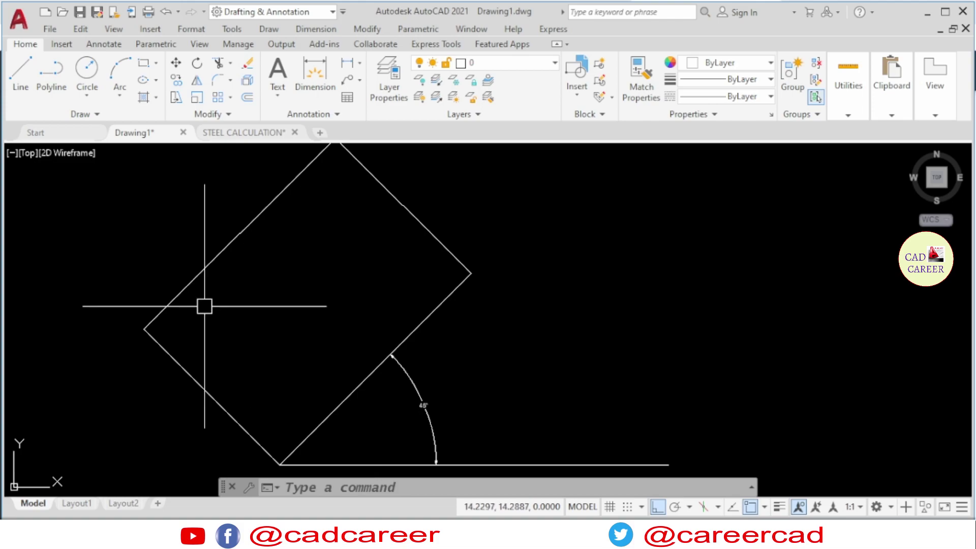
pyautogui.scroll(-2, 262, 310)
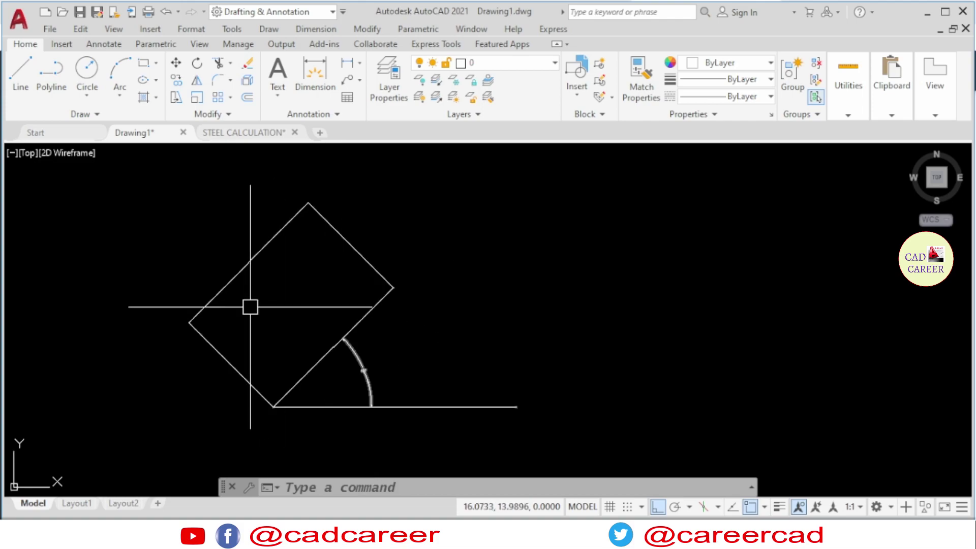
pyautogui.moveTo(183, 292); pyautogui.dragTo(154, 281, button='middle')
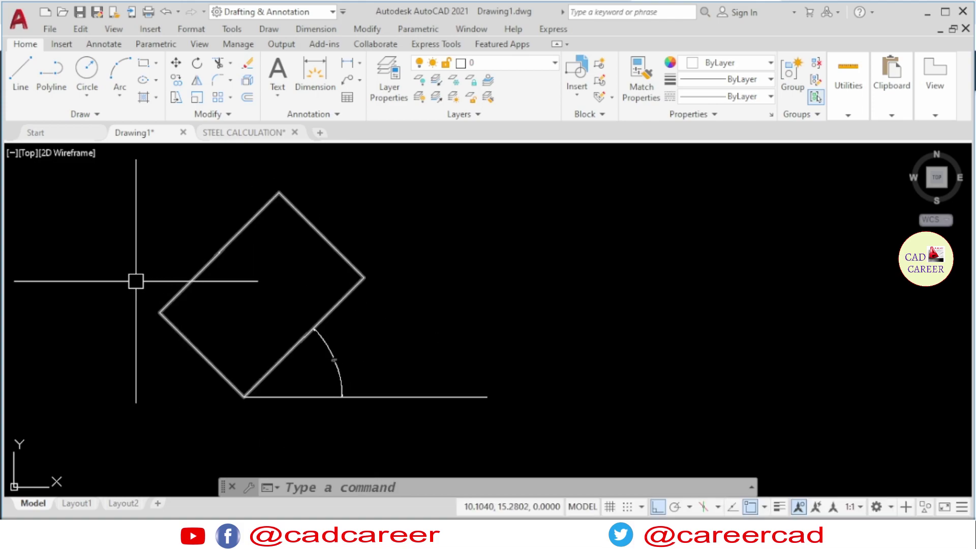
# - Draw a square starting at the end of the base line
pyautogui.click(144, 68)
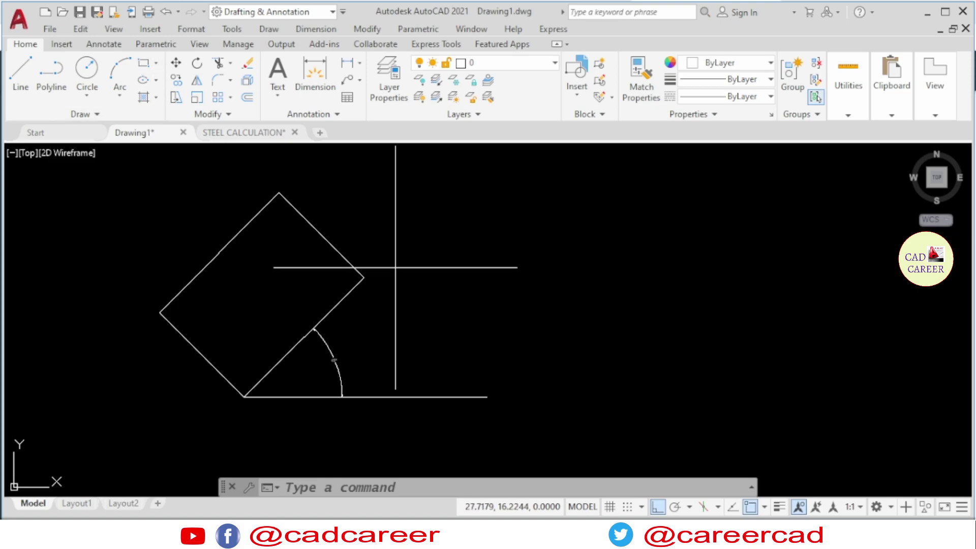
pyautogui.click(433, 396)
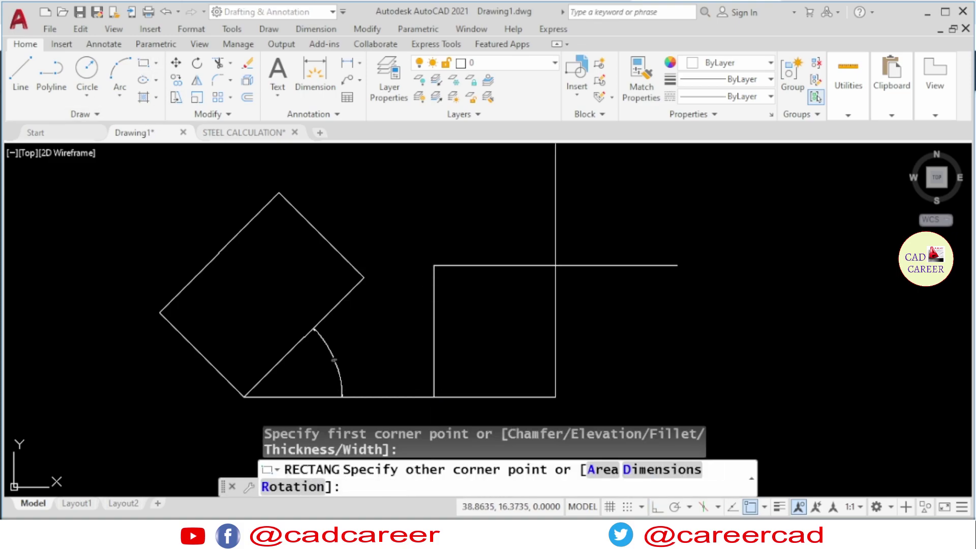
pyautogui.click(579, 269)
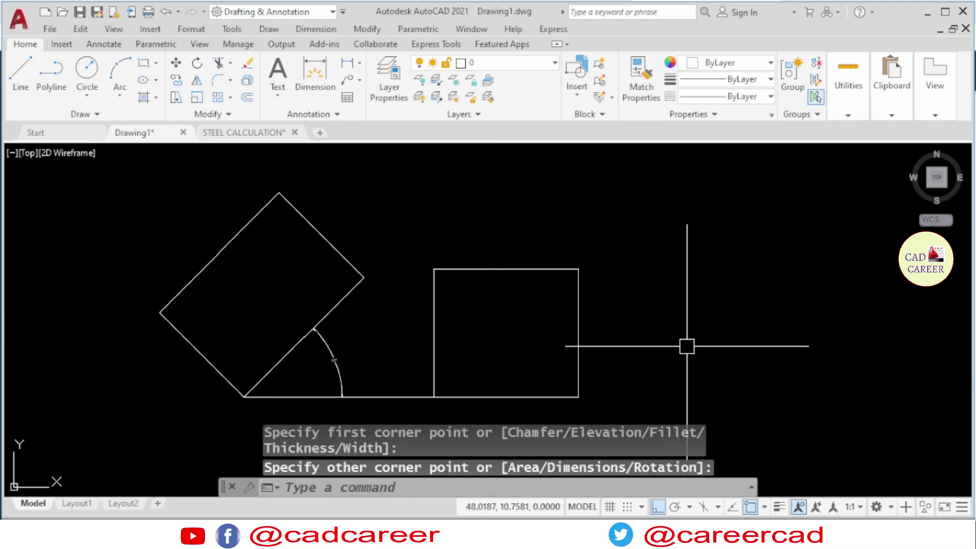
# - Select the new square for rotation with its lower-left corner as base point
pyautogui.click(377, 31)
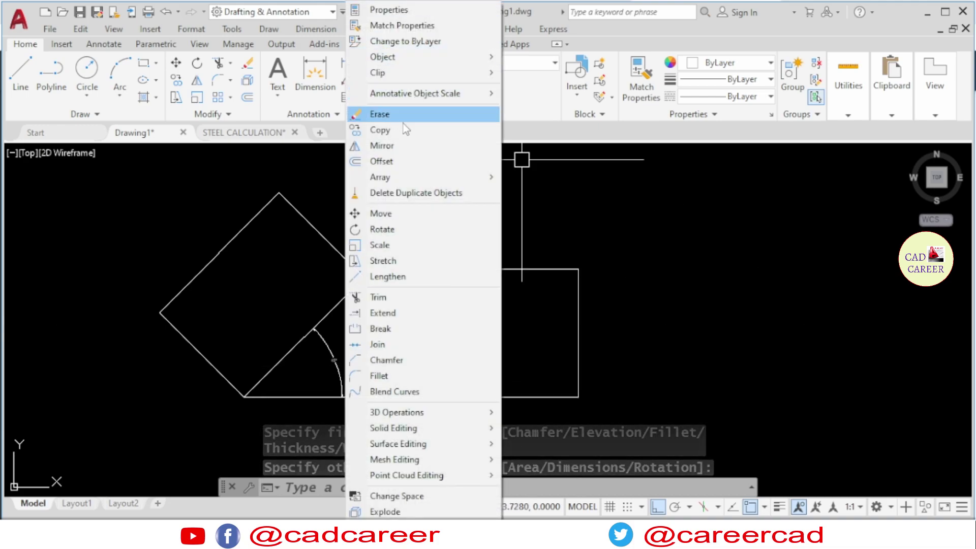
pyautogui.click(420, 234)
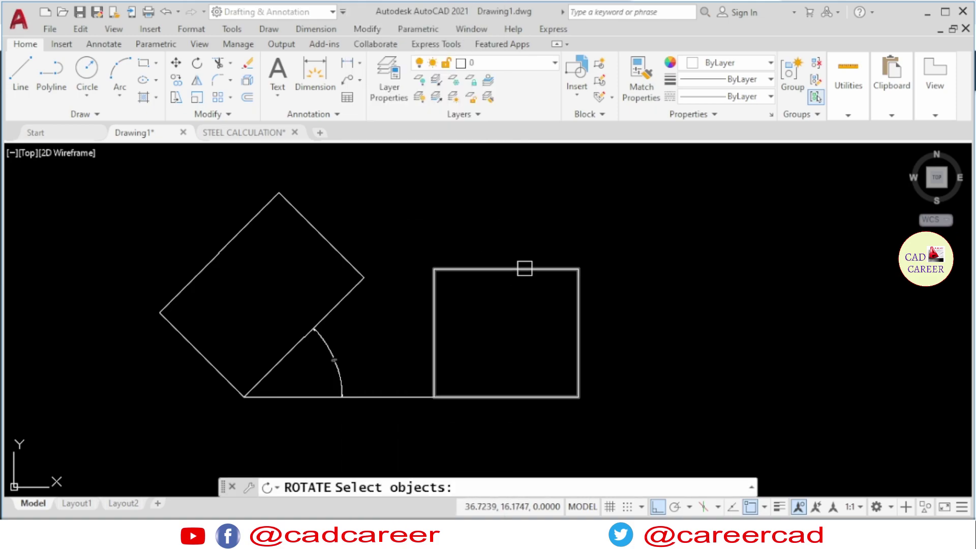
pyautogui.click(525, 268)
pyautogui.press('Return')
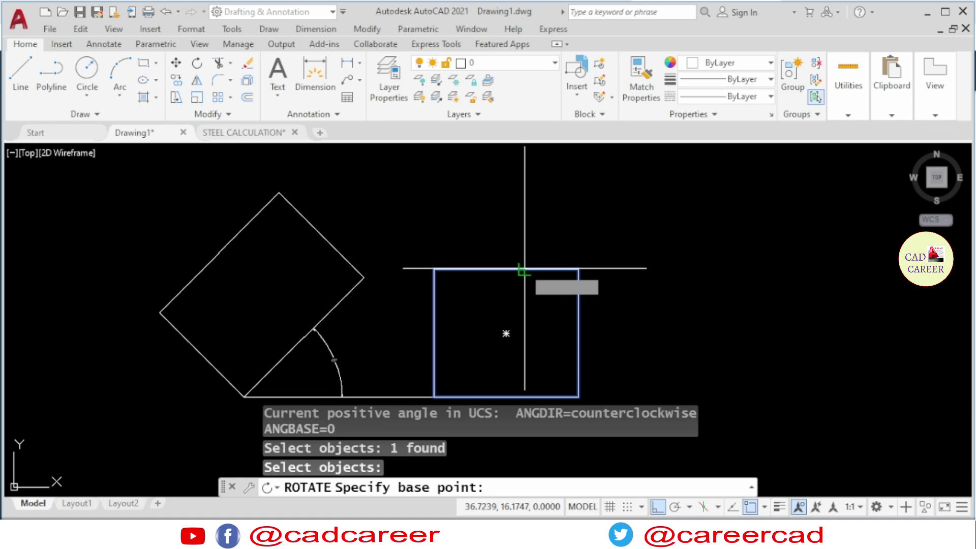
pyautogui.click(434, 398)
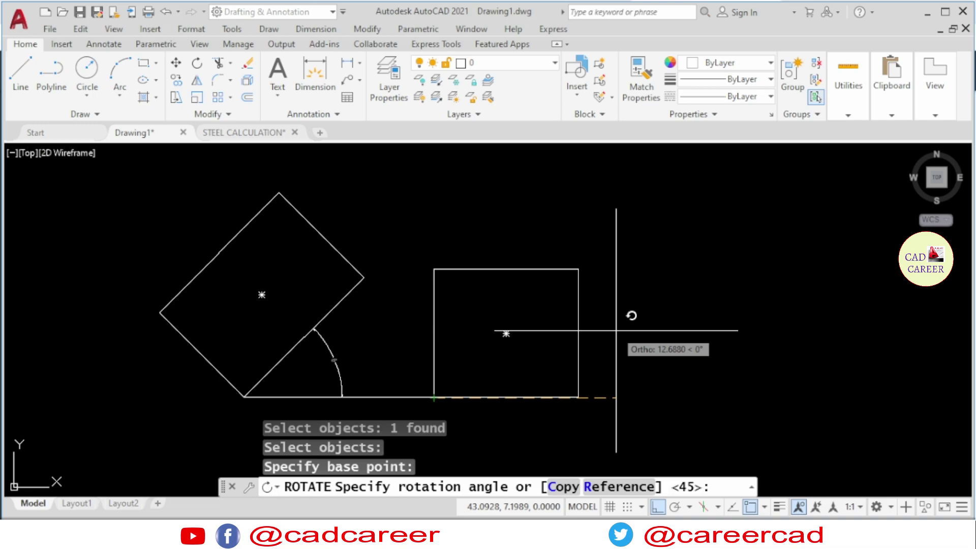
# - Rotate a copy of the square 60° using the Copy option, keeping the original
pyautogui.click(560, 489)
pyautogui.write('60')
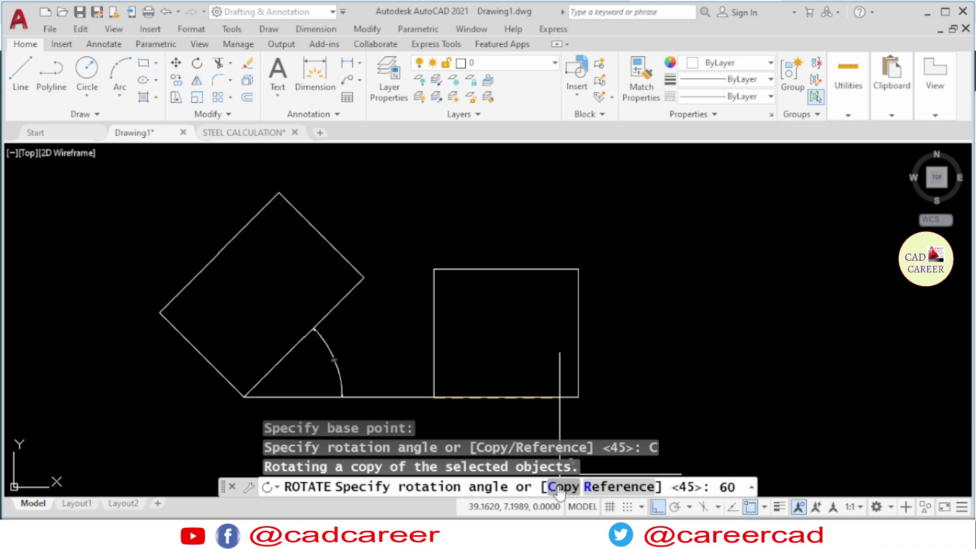
pyautogui.press('Return')
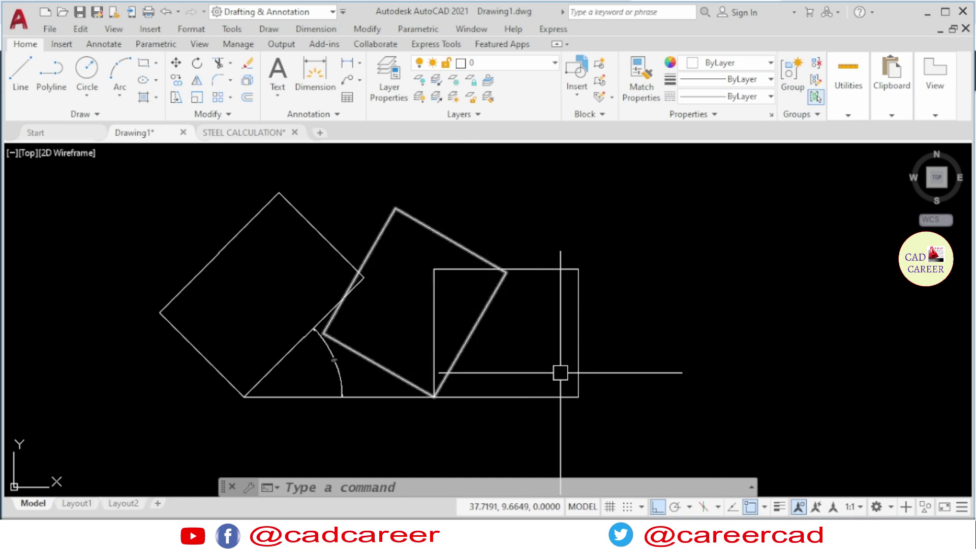
pyautogui.moveTo(623, 388); pyautogui.dragTo(611, 363, button='middle')
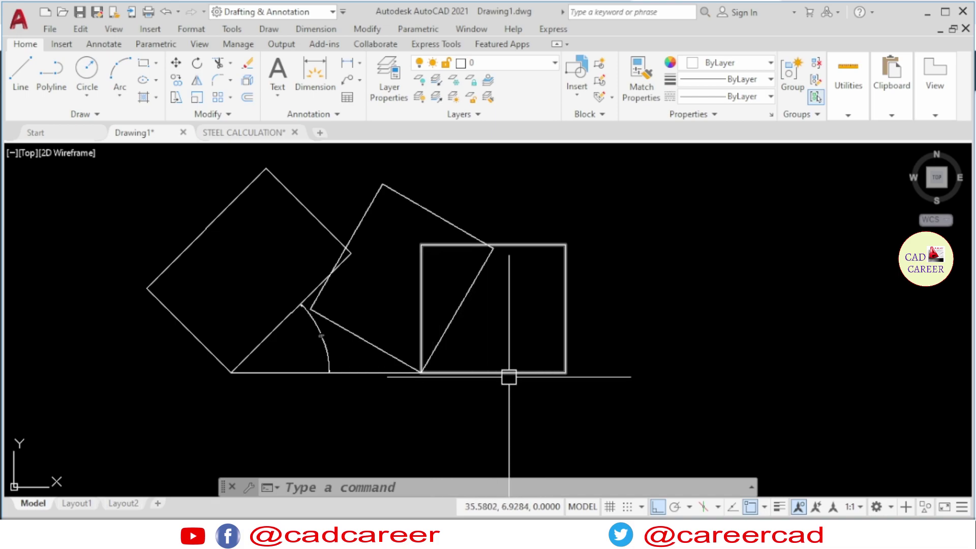
pyautogui.scroll(4, 465, 365)
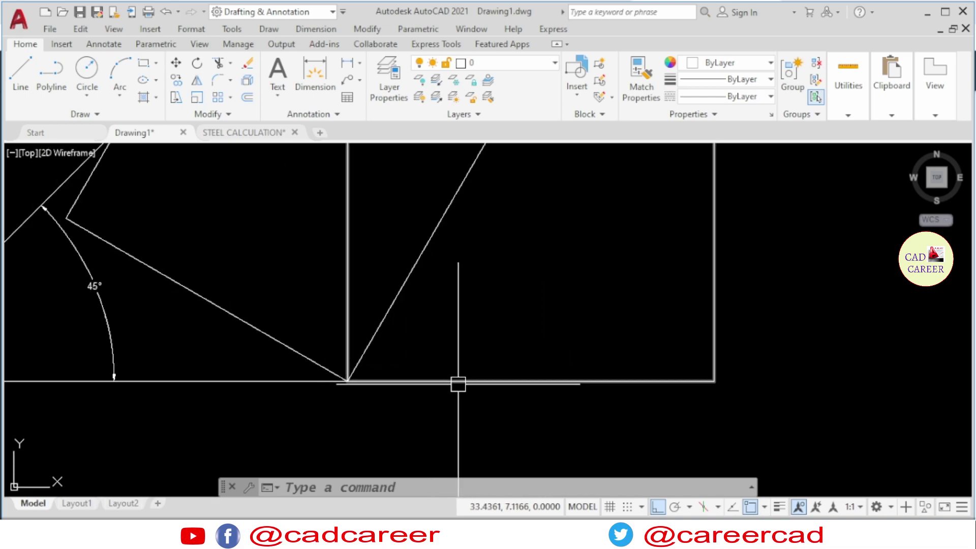
pyautogui.scroll(-2, 462, 383)
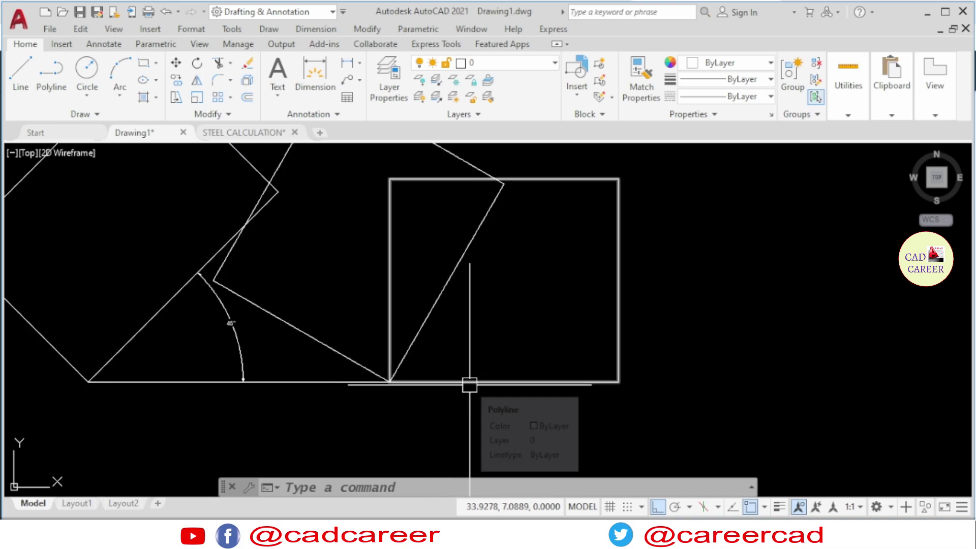
# - Add a 60° angular dimension between the copy's tilted edge and the base line
pyautogui.click(324, 31)
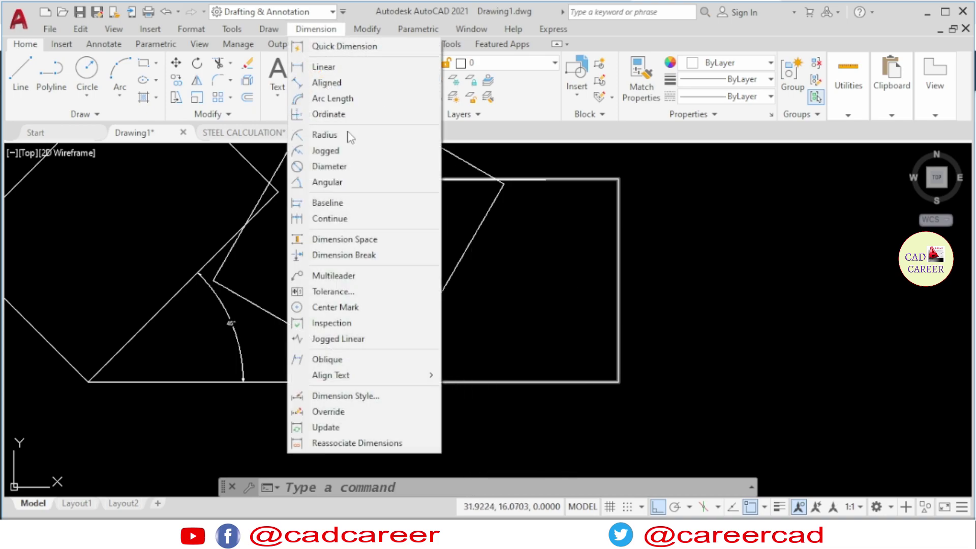
pyautogui.click(353, 188)
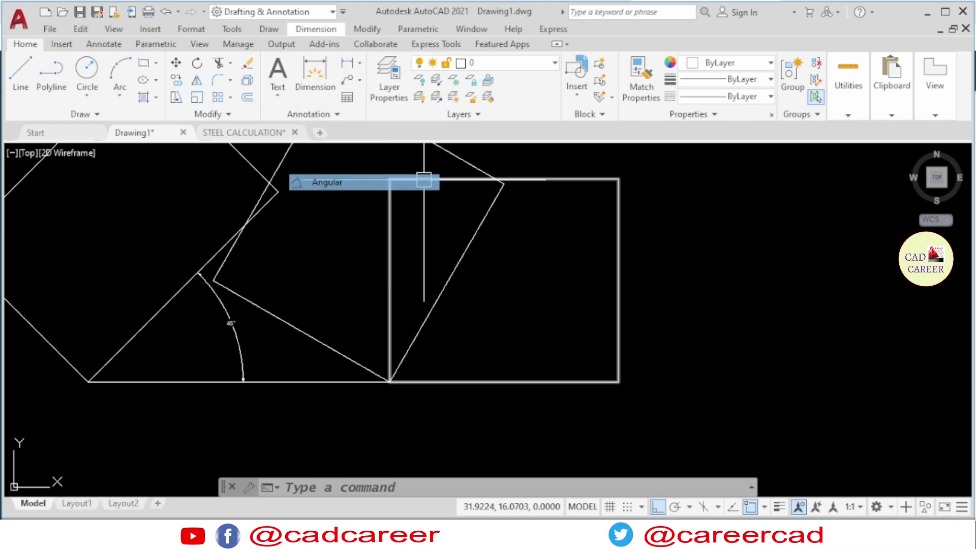
pyautogui.click(449, 269)
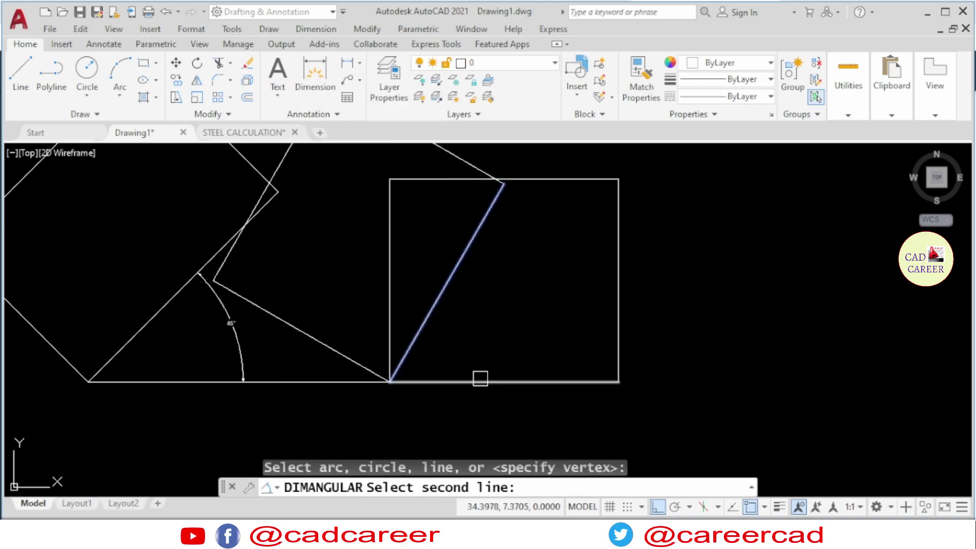
pyautogui.click(479, 382)
pyautogui.scroll(3, 467, 330)
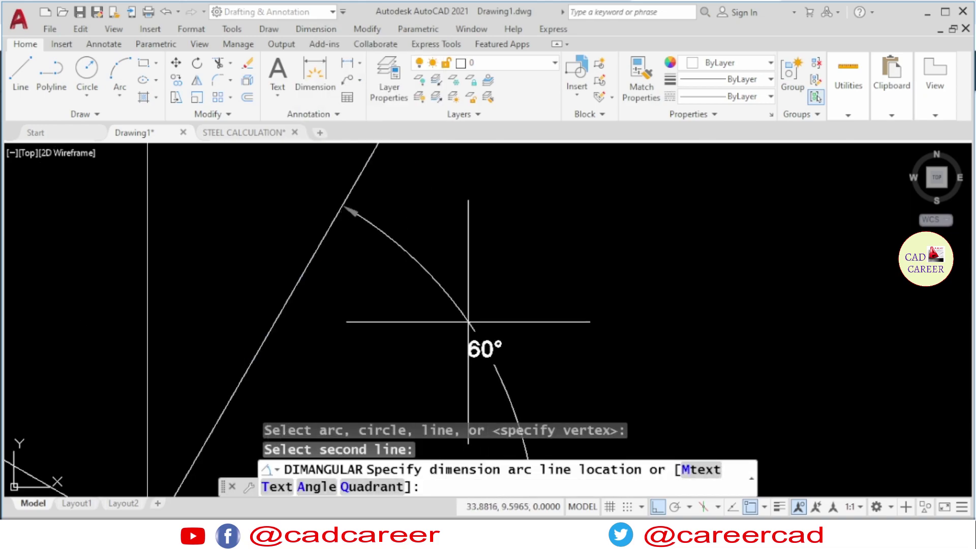
pyautogui.click(466, 330)
pyautogui.scroll(-4, 476, 292)
pyautogui.scroll(3, 475, 300)
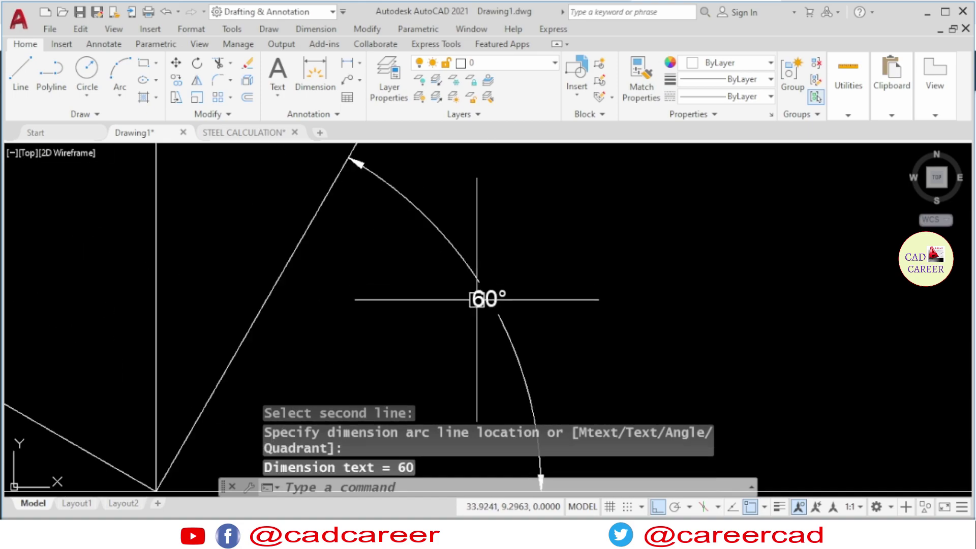
pyautogui.scroll(-3, 477, 285)
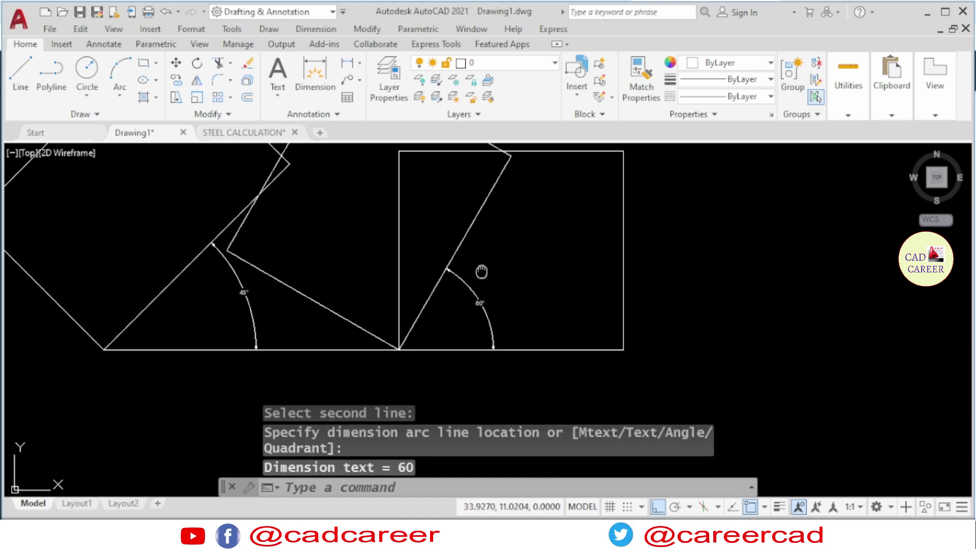
pyautogui.scroll(-2, 488, 270)
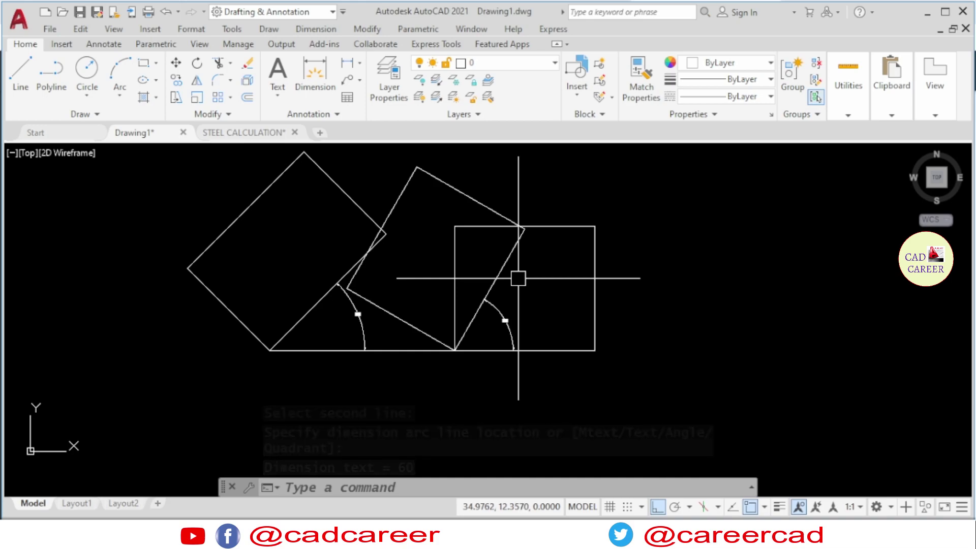
pyautogui.scroll(2, 505, 290)
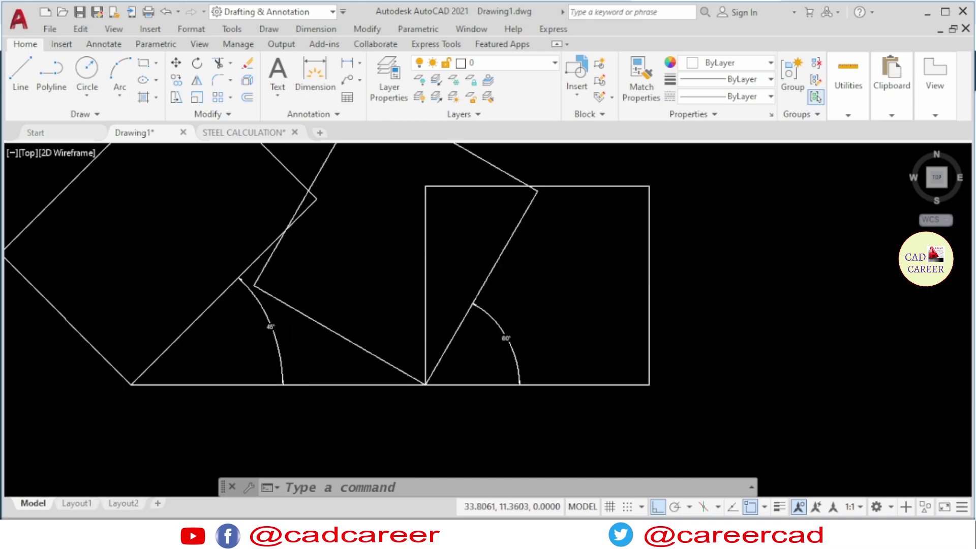
pyautogui.scroll(2, 501, 292)
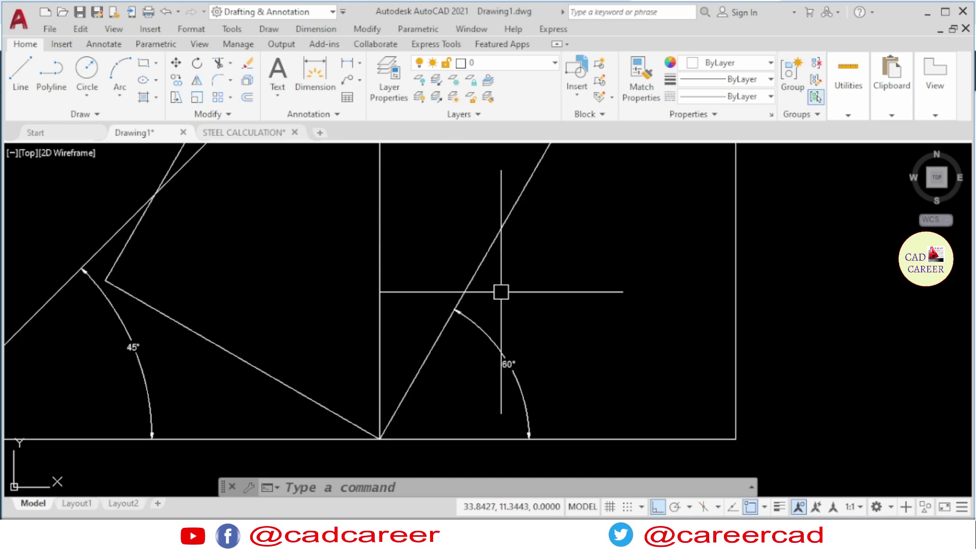
pyautogui.scroll(-2, 500, 292)
pyautogui.scroll(-3, 465, 290)
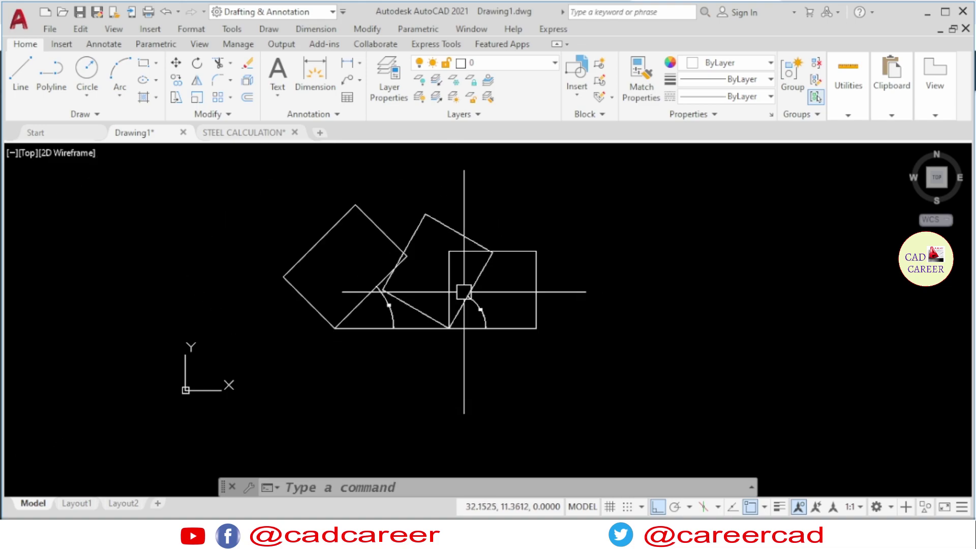
pyautogui.scroll(1, 440, 305)
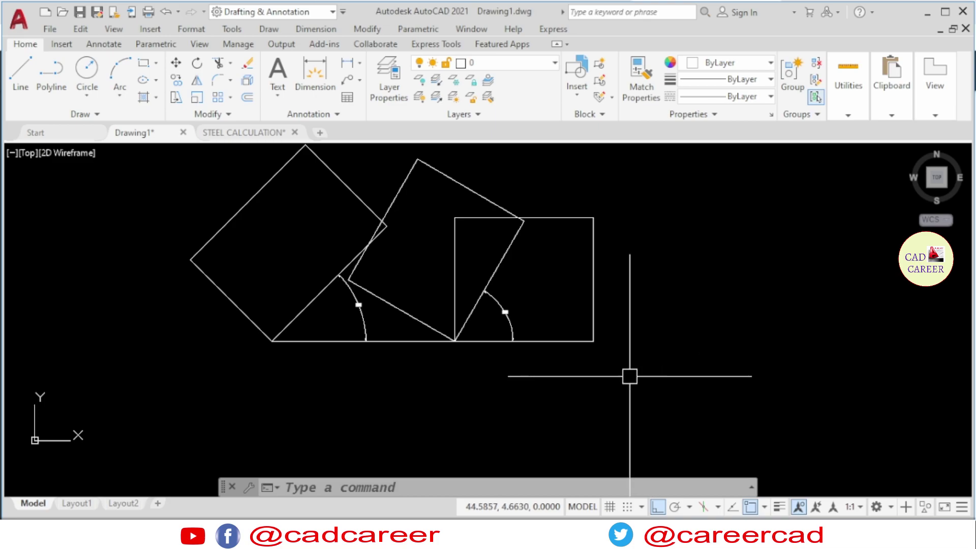
# - Draw a rectangle with two corner clicks in the free space right of the squares
pyautogui.moveTo(529, 300); pyautogui.dragTo(328, 332, button='middle')
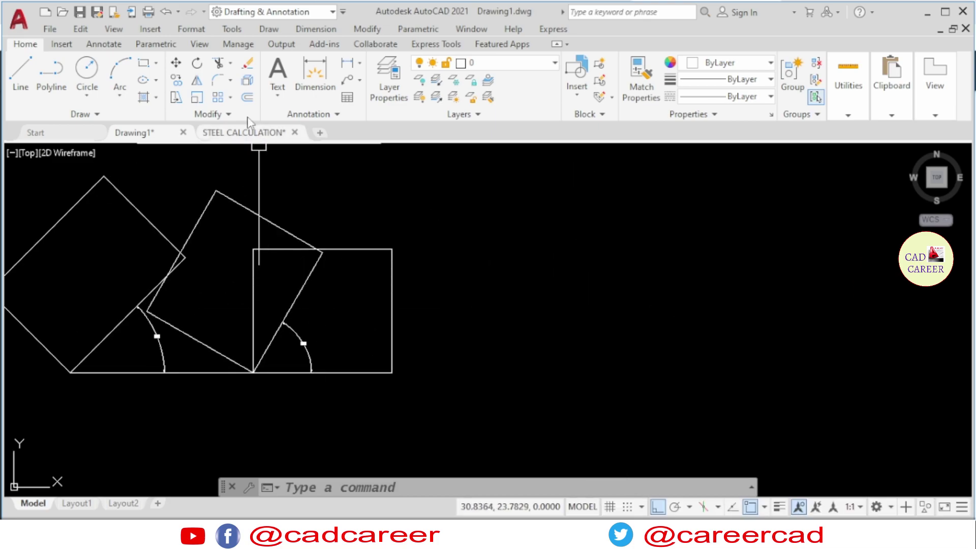
pyautogui.click(144, 63)
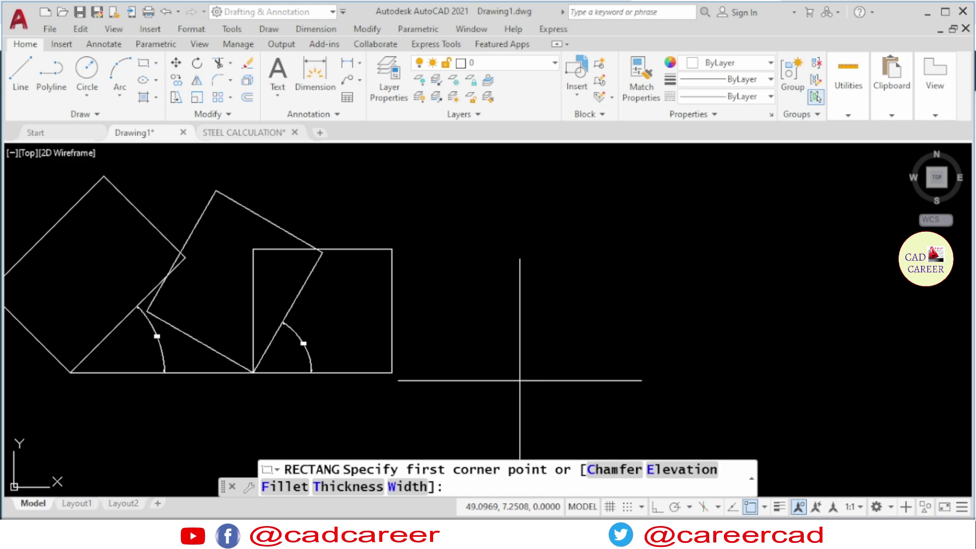
pyautogui.click(531, 373)
pyautogui.click(703, 280)
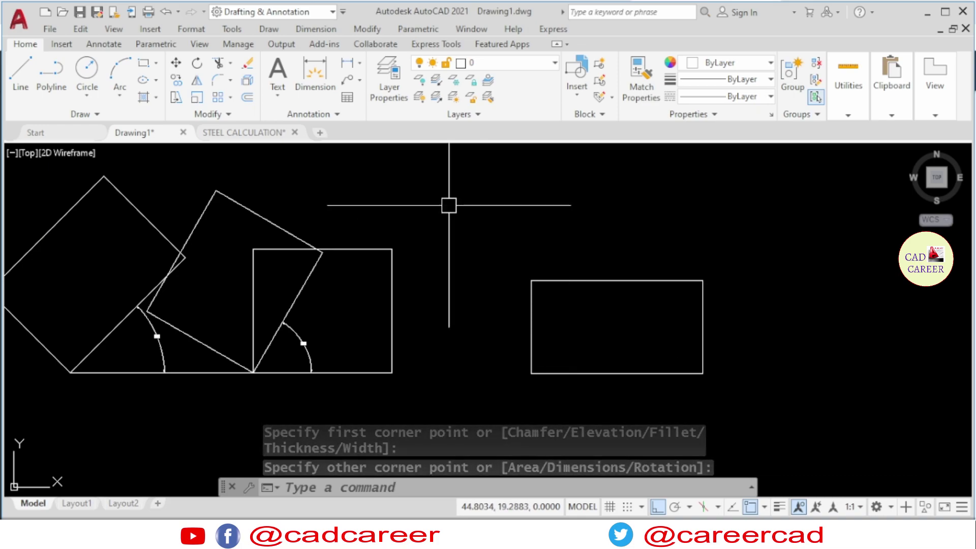
# - Rotate the right rectangle about its lower-left corner using Reference 0° and new angle 45°
pyautogui.click(362, 30)
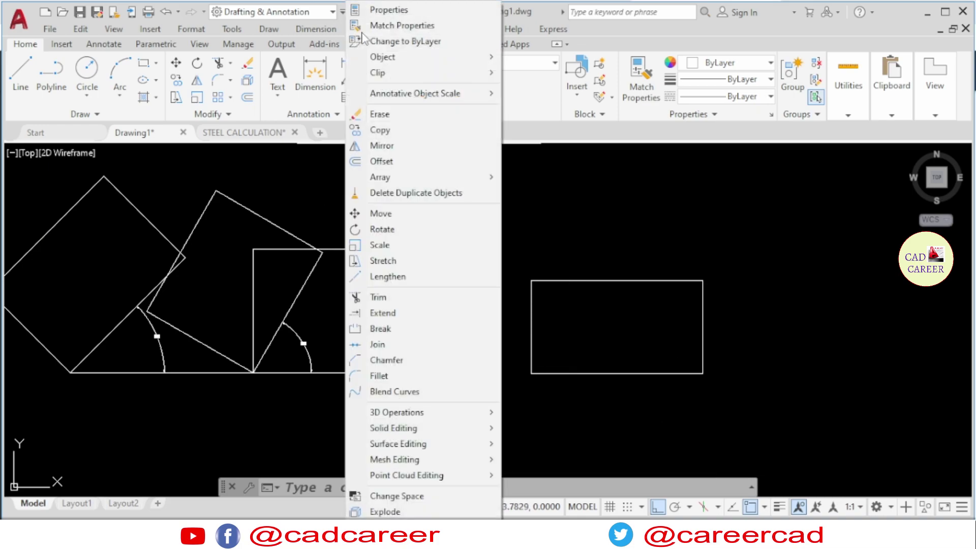
pyautogui.click(417, 232)
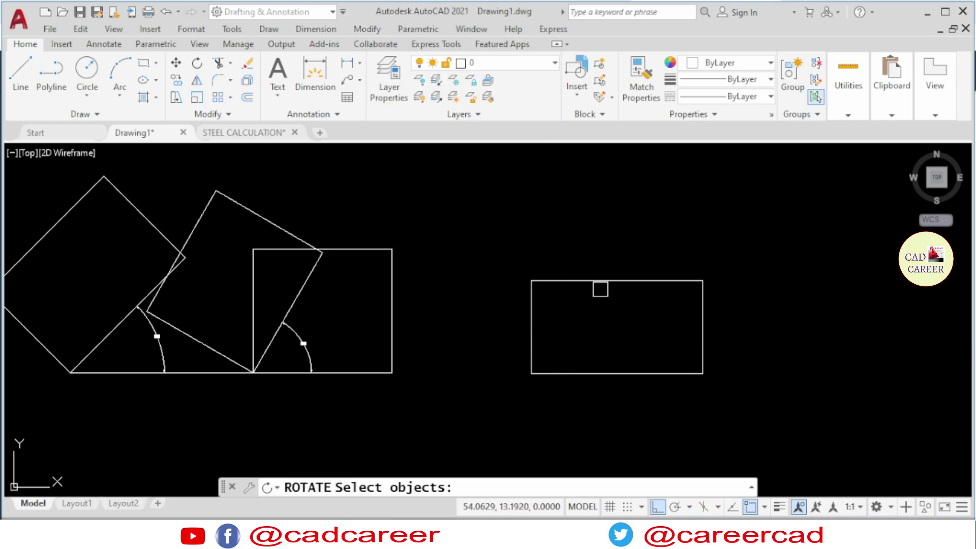
pyautogui.click(604, 281)
pyautogui.press('Return')
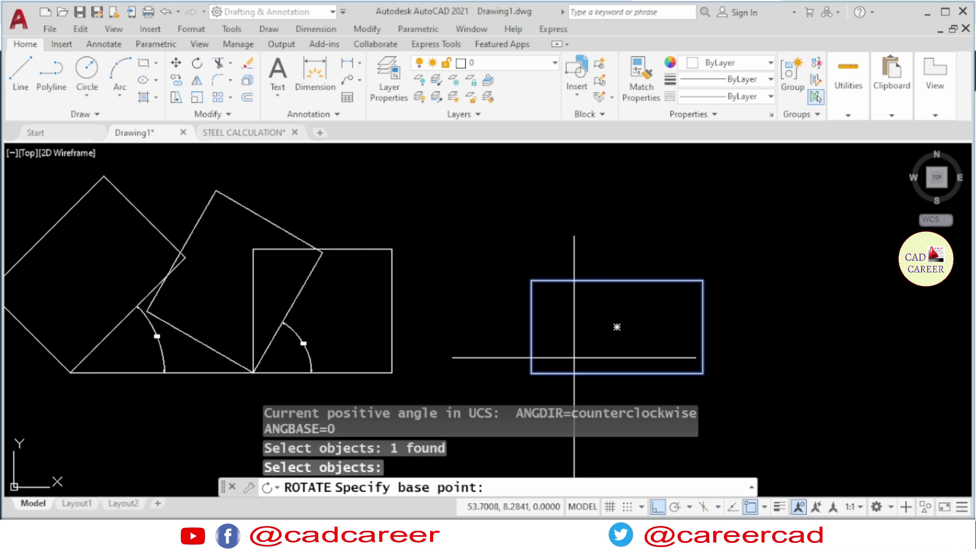
pyautogui.click(531, 373)
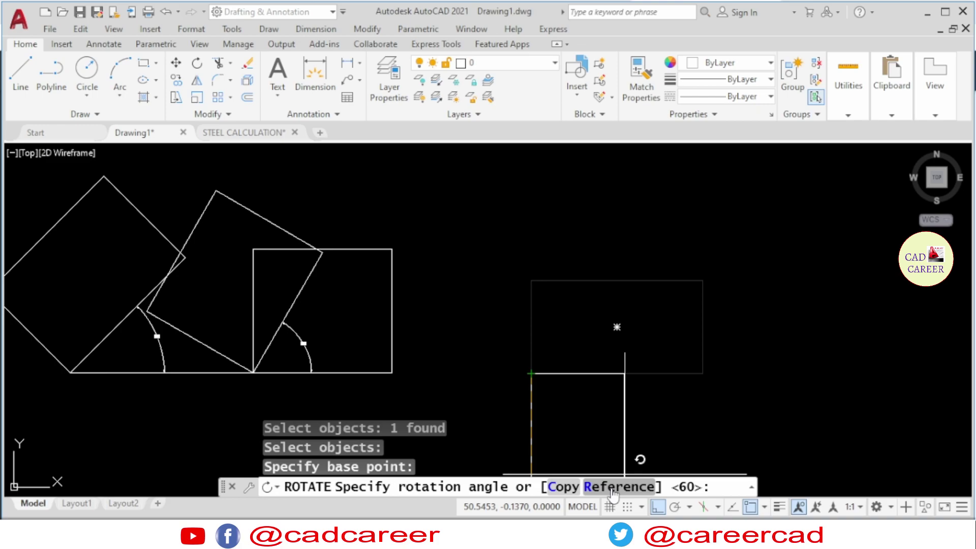
pyautogui.click(615, 489)
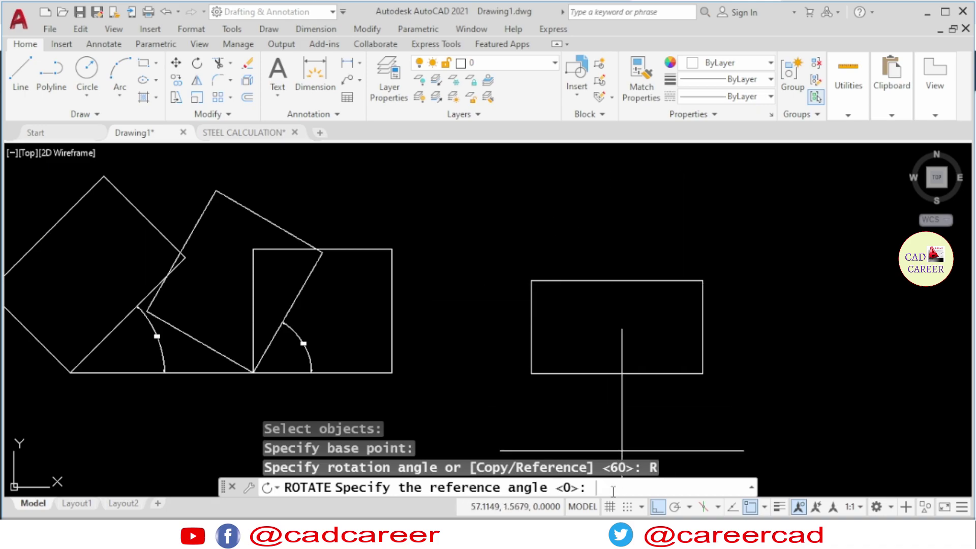
pyautogui.write('0')
pyautogui.press('Return')
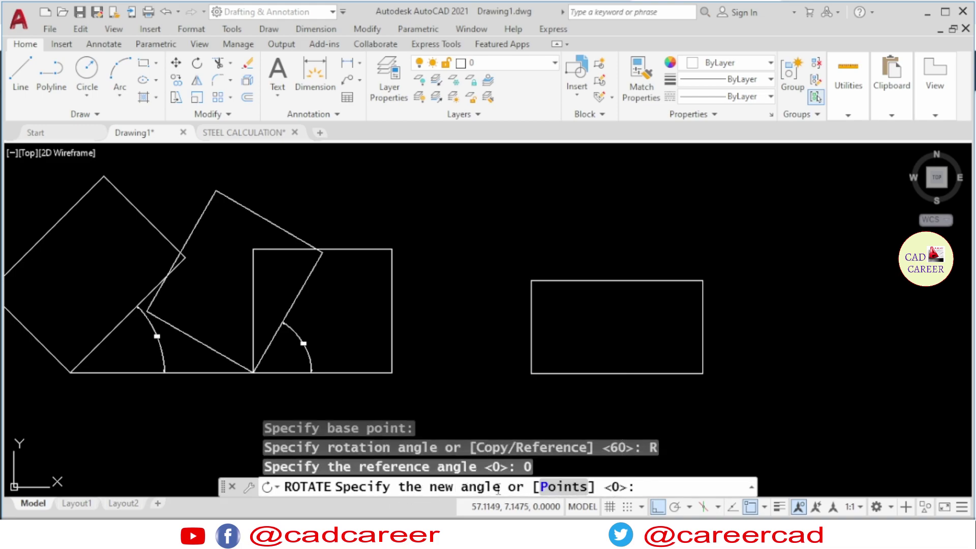
pyautogui.write('45')
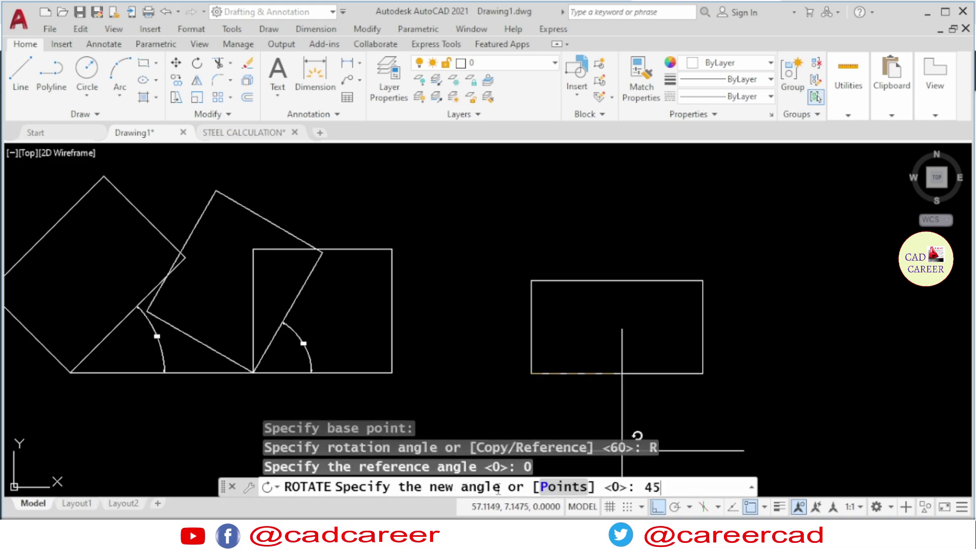
pyautogui.press('Return')
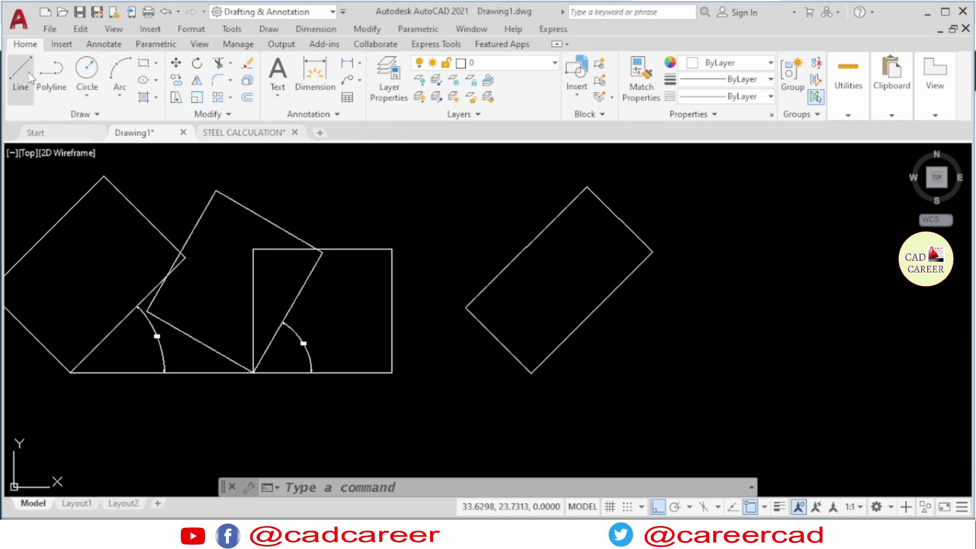
# - Draw a horizontal base line rightward from the rectangle's bottom corner
pyautogui.write('l')
pyautogui.press('Return')
pyautogui.click(531, 374)
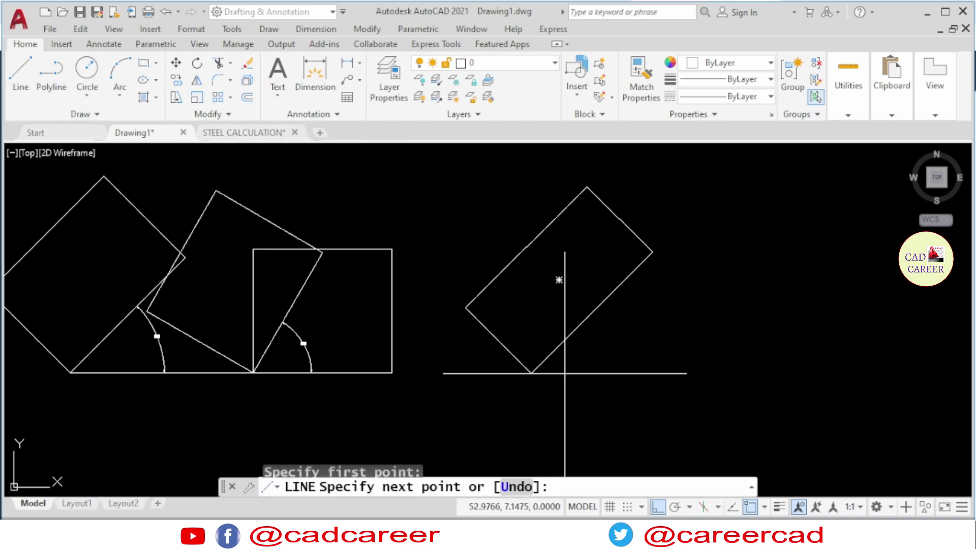
pyautogui.click(726, 374)
pyautogui.press('Escape')
pyautogui.press('Escape')
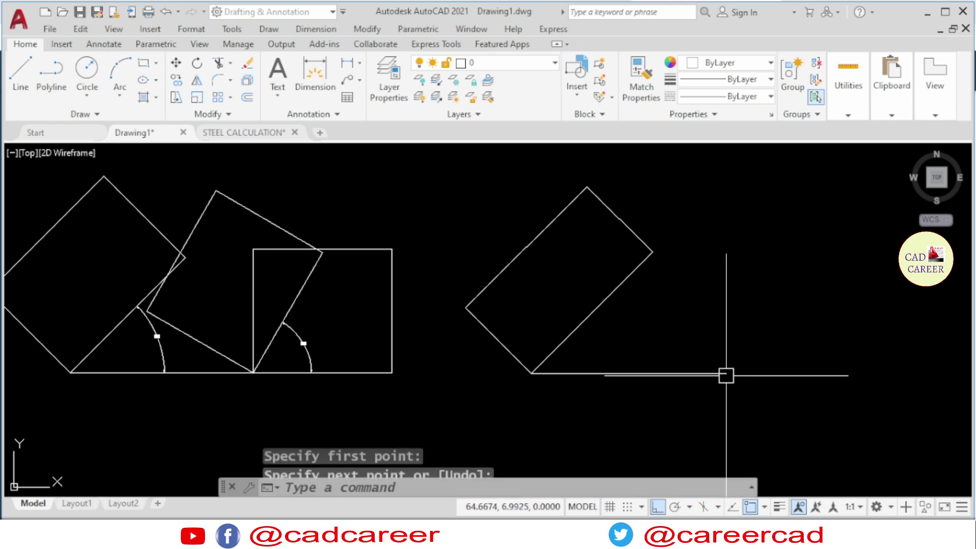
# - Add a 45° angular dimension between the rectangle's slanted edge and the base line
pyautogui.click(316, 29)
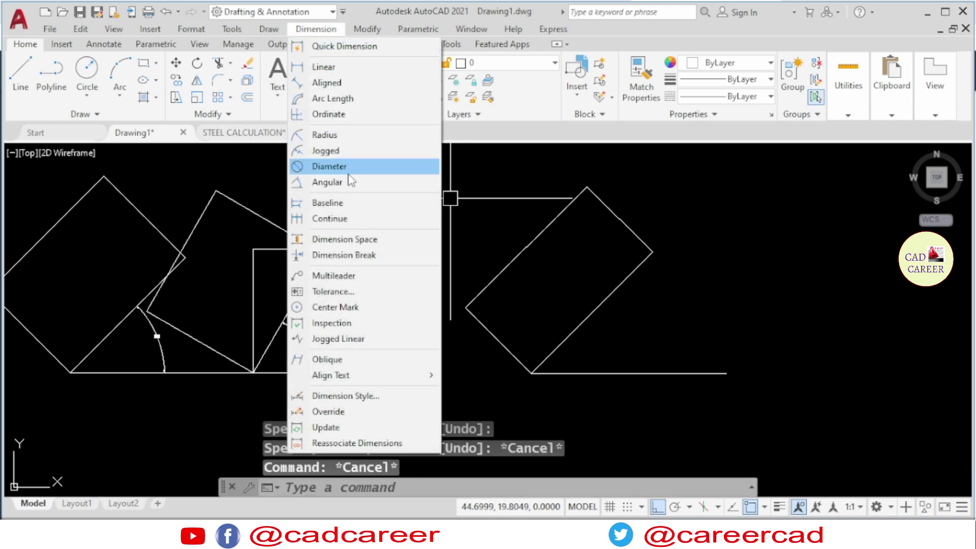
pyautogui.click(359, 183)
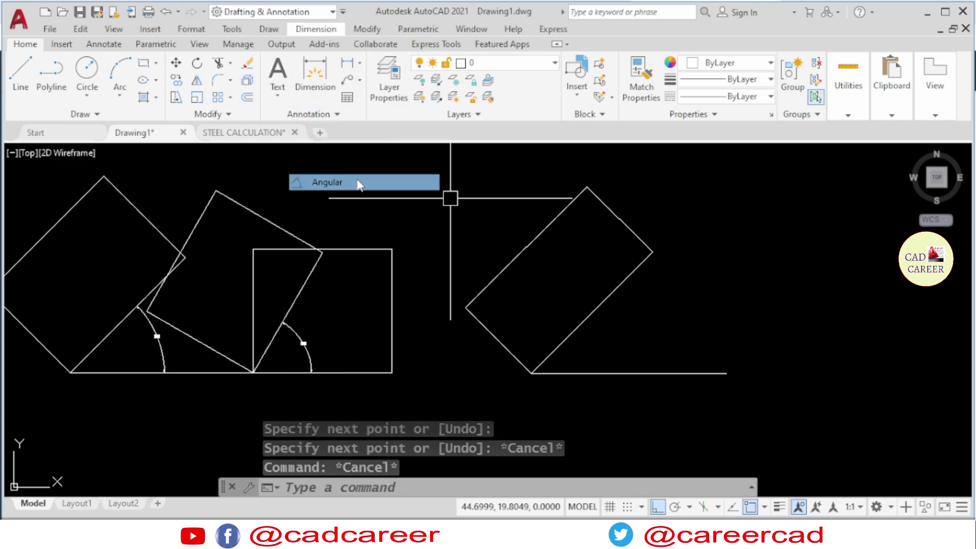
pyautogui.click(576, 331)
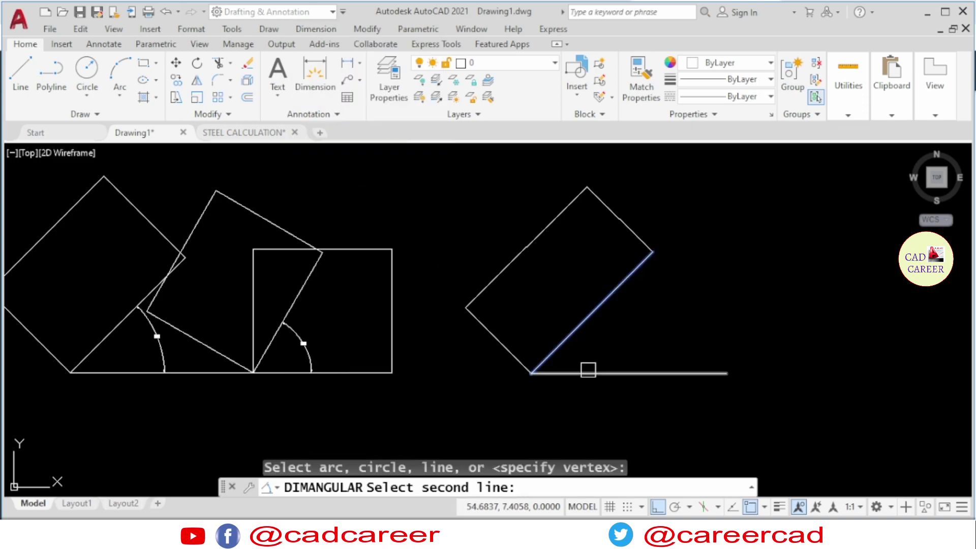
pyautogui.click(587, 374)
pyautogui.scroll(3, 593, 342)
pyautogui.scroll(2, 591, 334)
pyautogui.click(591, 334)
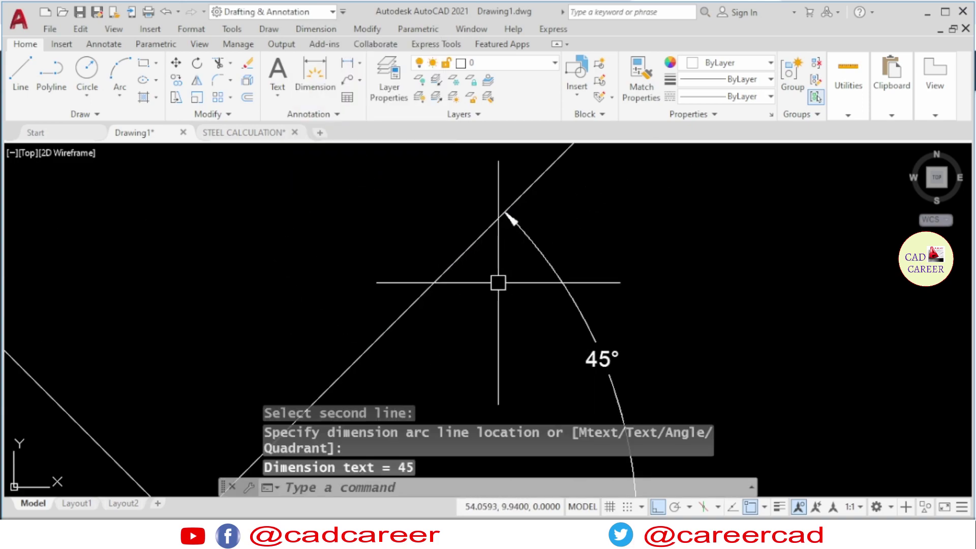
pyautogui.scroll(-2, 499, 281)
pyautogui.scroll(-2, 481, 281)
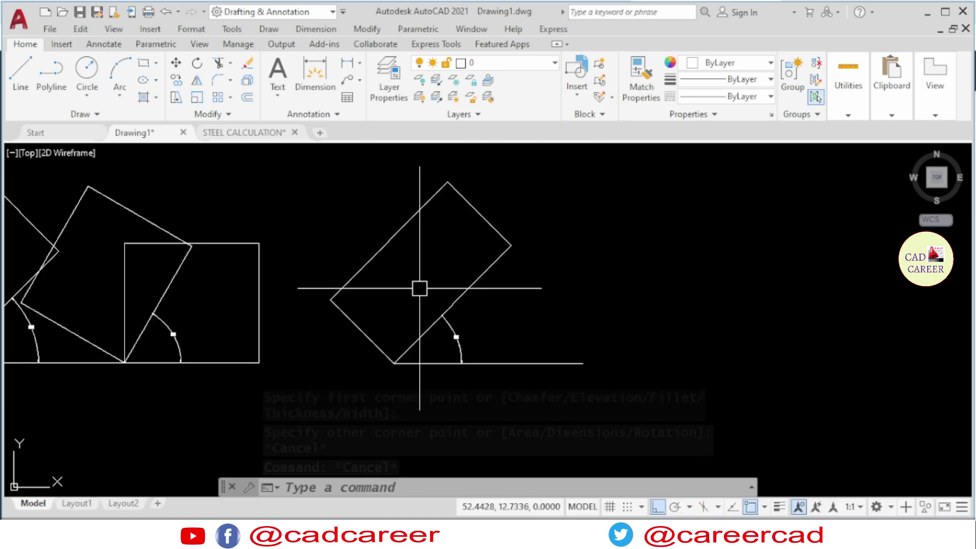
pyautogui.moveTo(416, 227); pyautogui.dragTo(456, 240, button='middle')
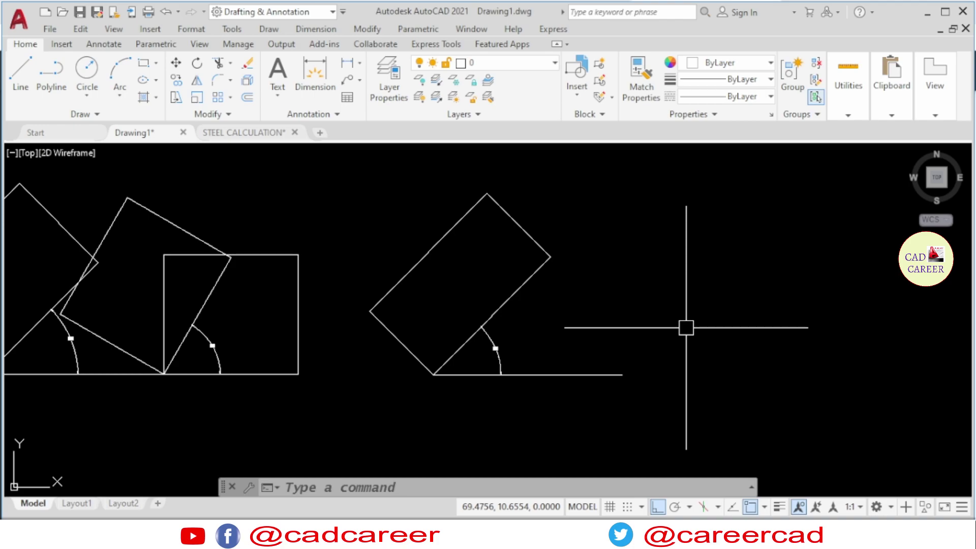
# - Erase the 45° angular dimension
pyautogui.click(495, 349)
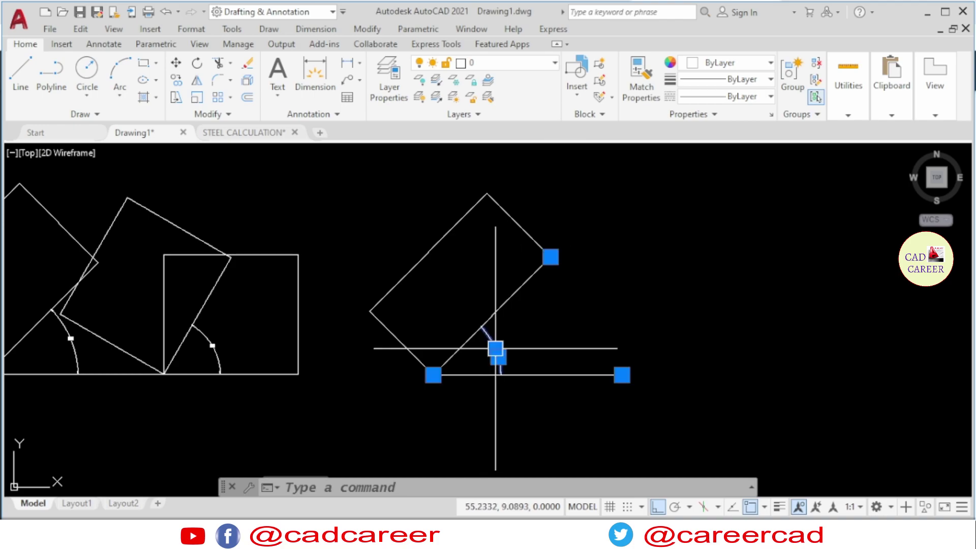
pyautogui.click(247, 65)
pyautogui.scroll(4, 466, 322)
pyautogui.scroll(-4, 466, 322)
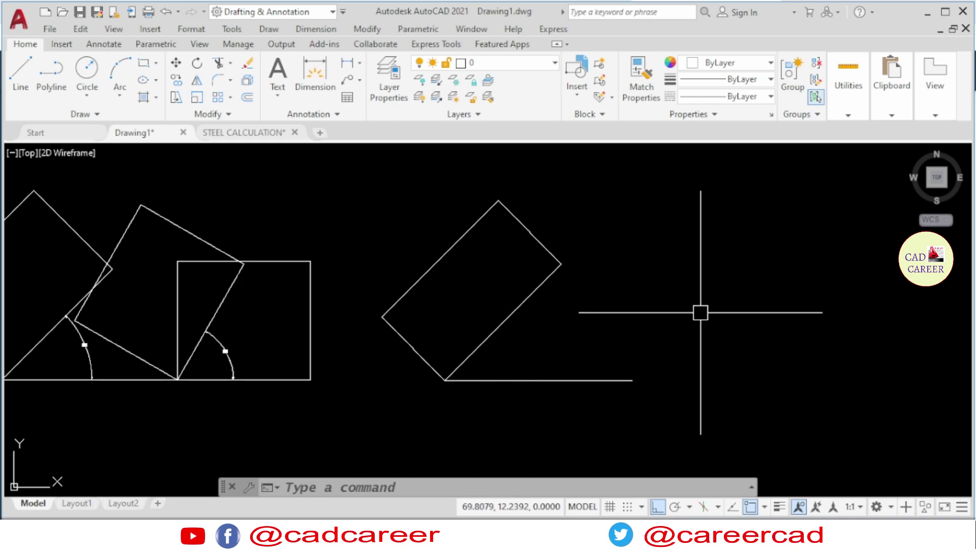
# - Rotate the rectangle by reference, using its lower edge's two corners, to a new angle of 60°
pyautogui.click(367, 29)
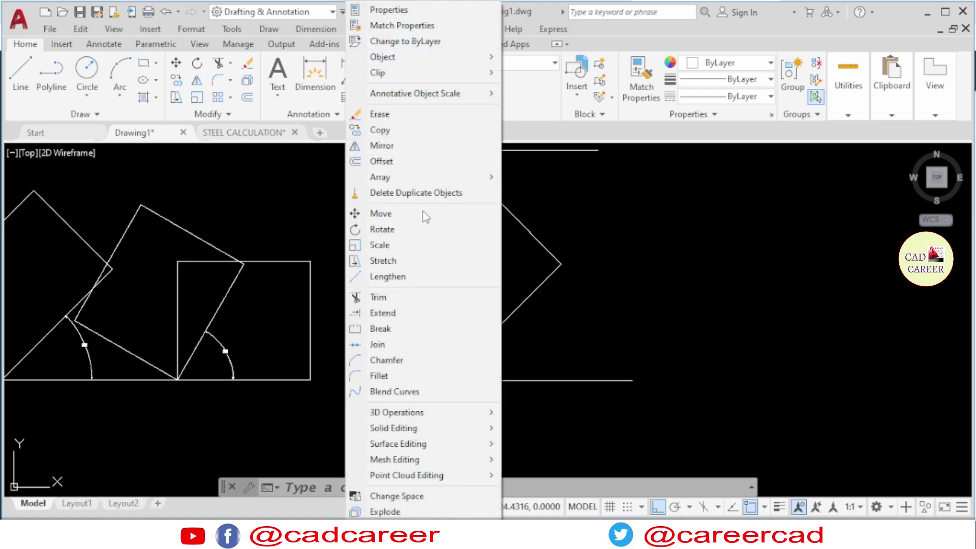
pyautogui.click(426, 236)
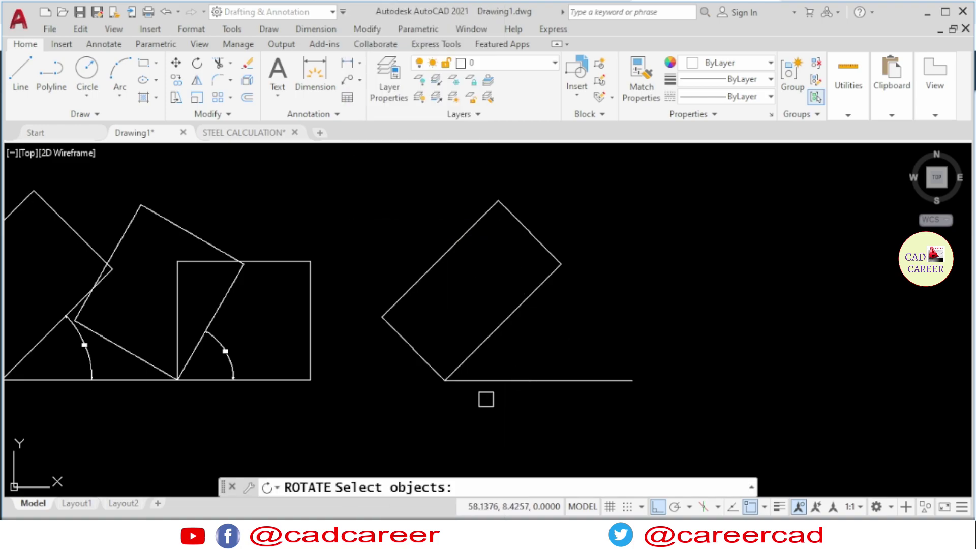
pyautogui.click(505, 331)
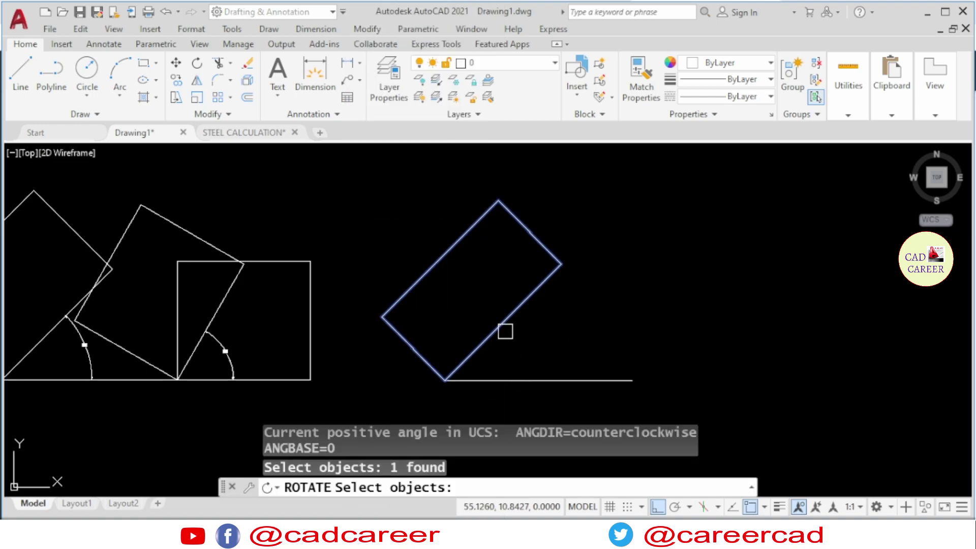
pyautogui.press('Return')
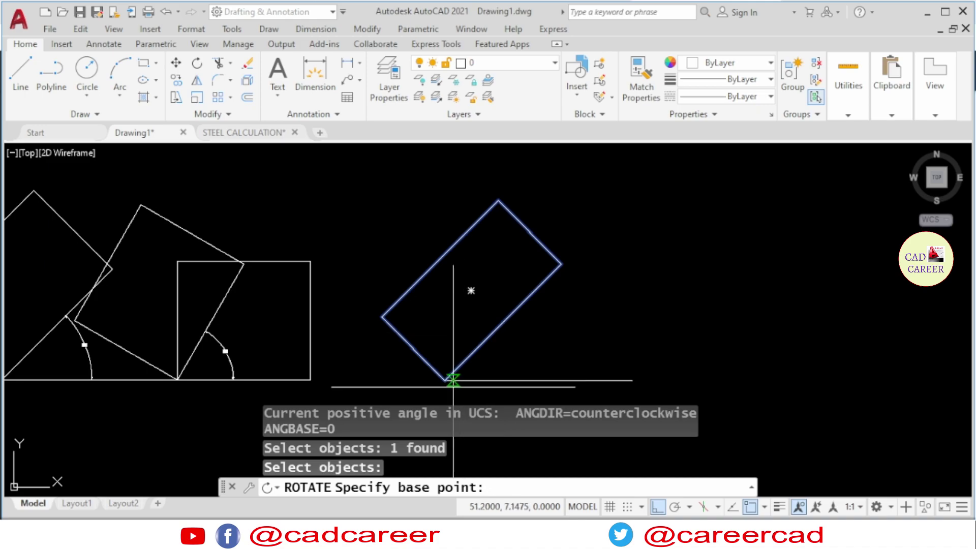
pyautogui.click(445, 380)
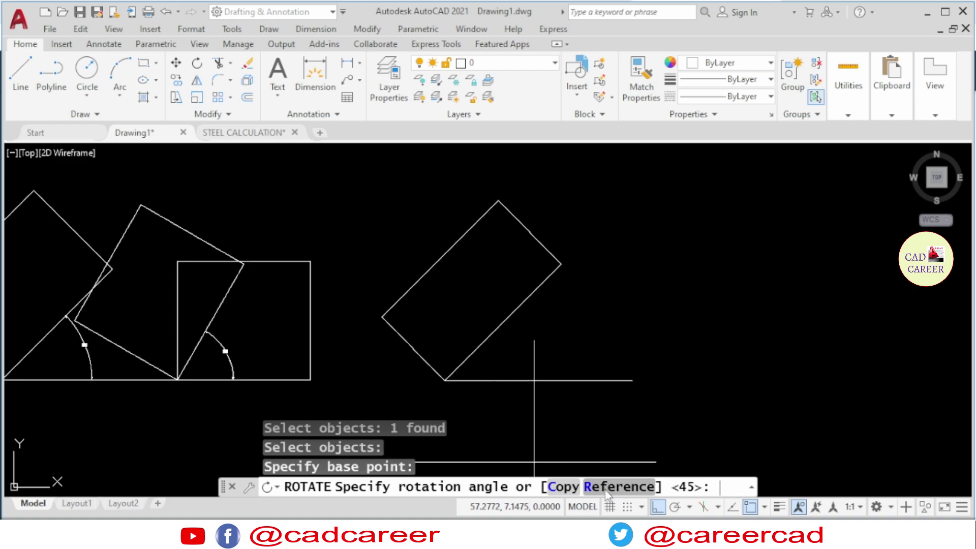
pyautogui.click(619, 487)
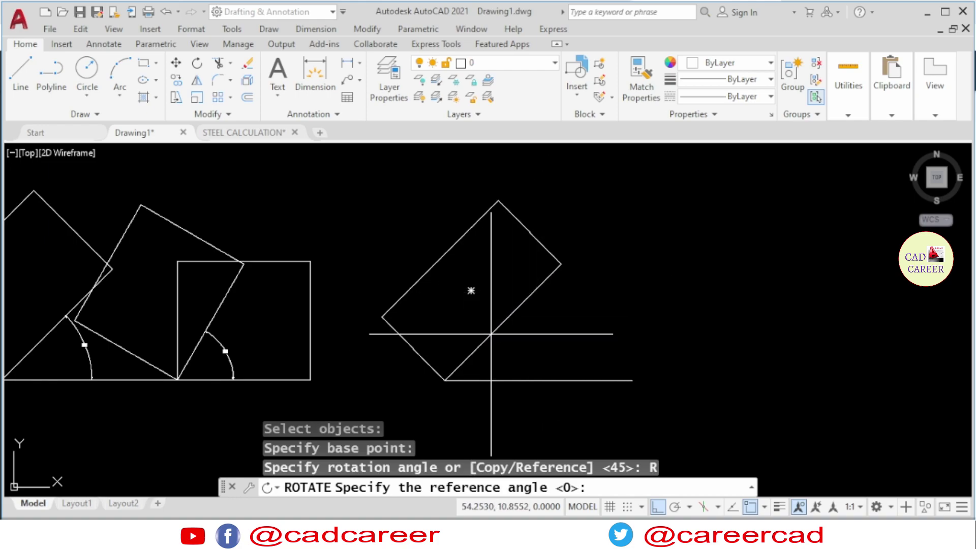
pyautogui.click(445, 380)
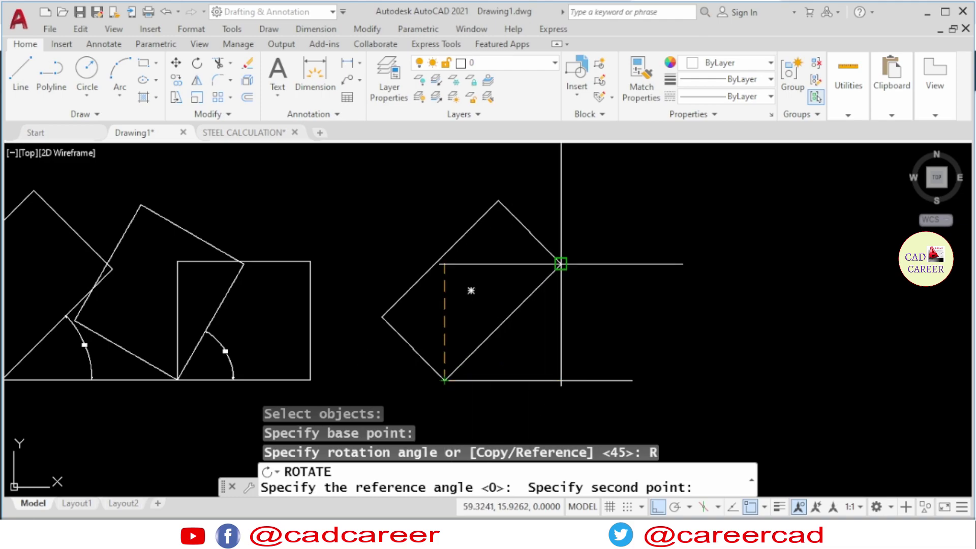
pyautogui.click(560, 264)
pyautogui.write('60')
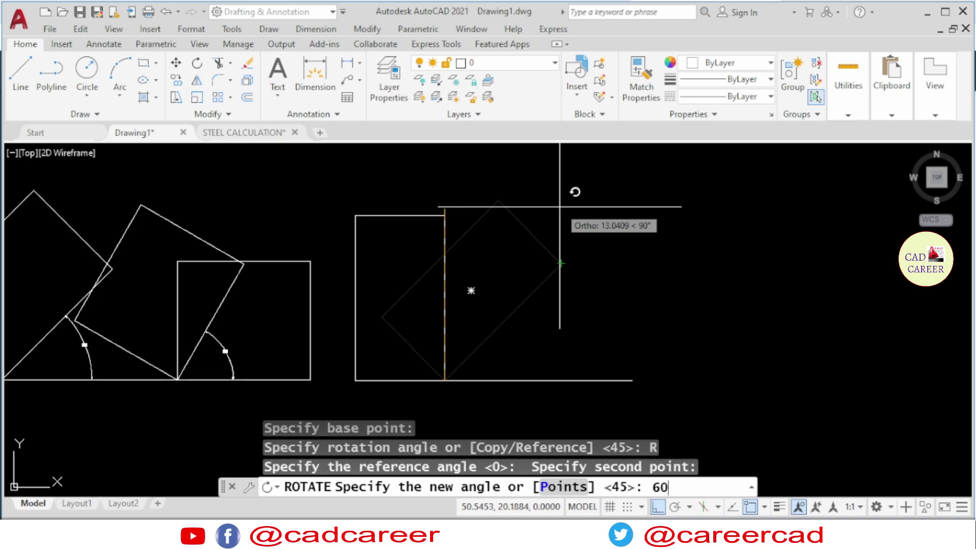
pyautogui.press('Return')
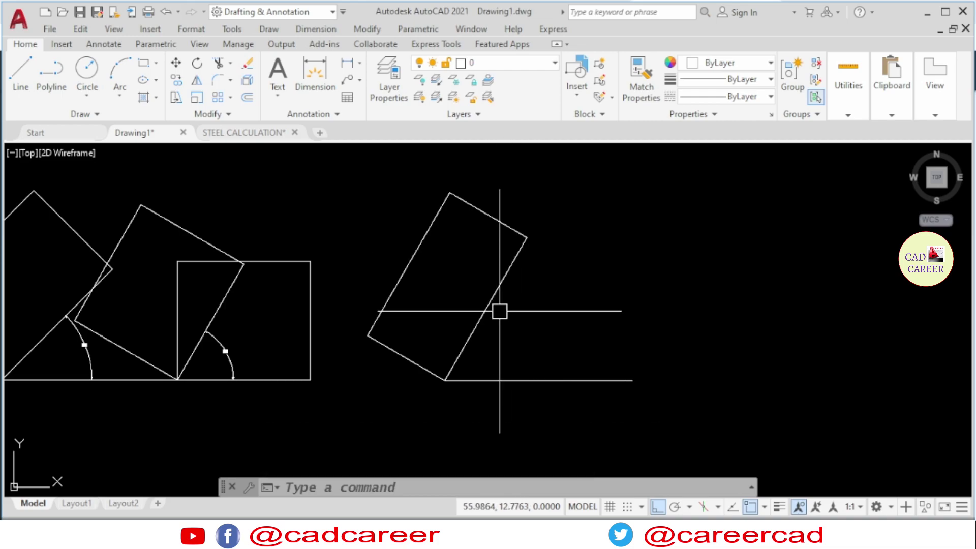
# - Add a 60° angular dimension between the rectangle's slanted edge and the horizontal baseline
pyautogui.click(315, 29)
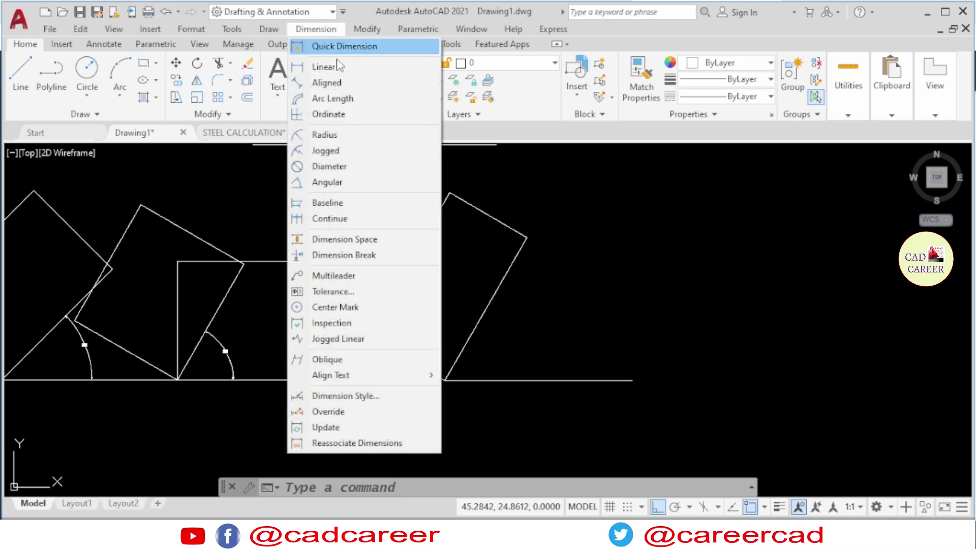
pyautogui.click(364, 192)
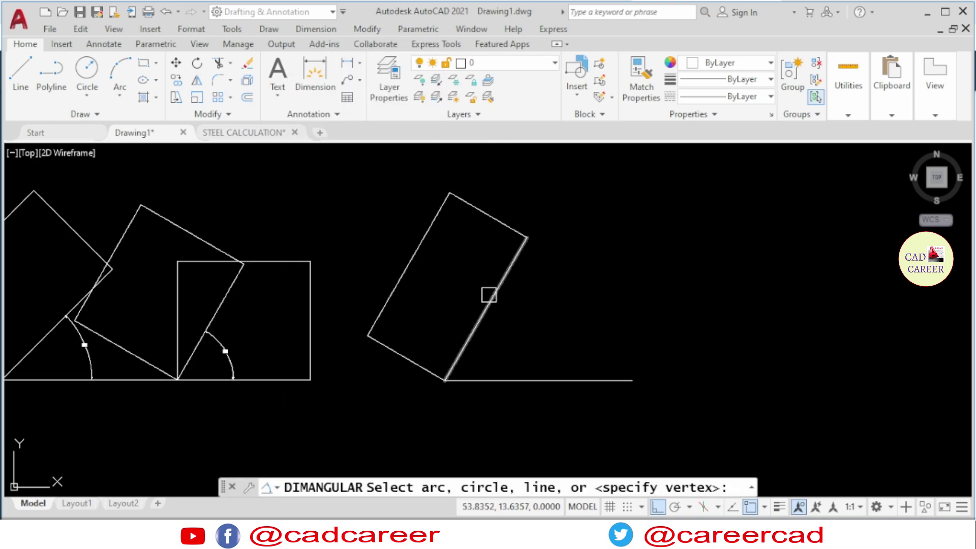
pyautogui.click(491, 293)
pyautogui.click(517, 379)
pyautogui.scroll(3, 463, 337)
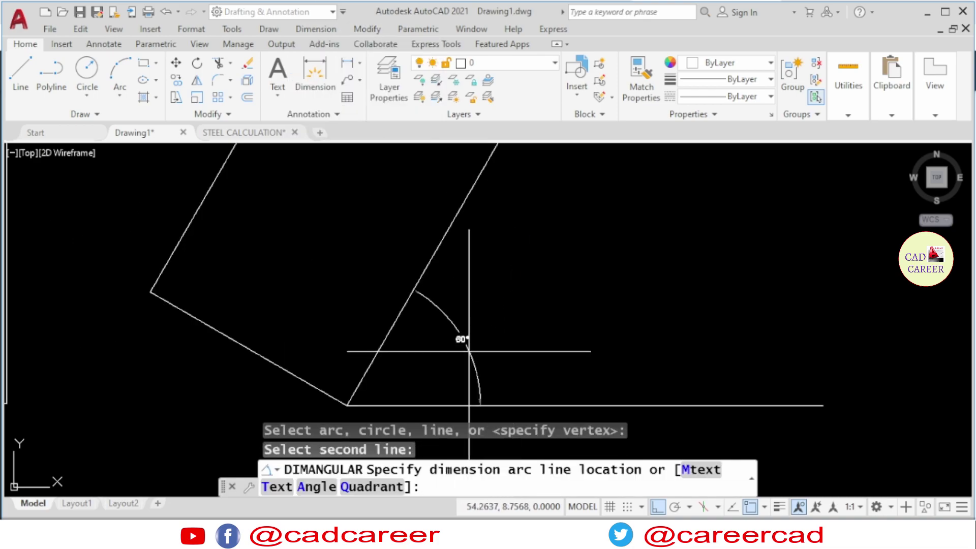
pyautogui.scroll(2, 463, 337)
pyautogui.scroll(2, 475, 325)
pyautogui.scroll(3, 475, 325)
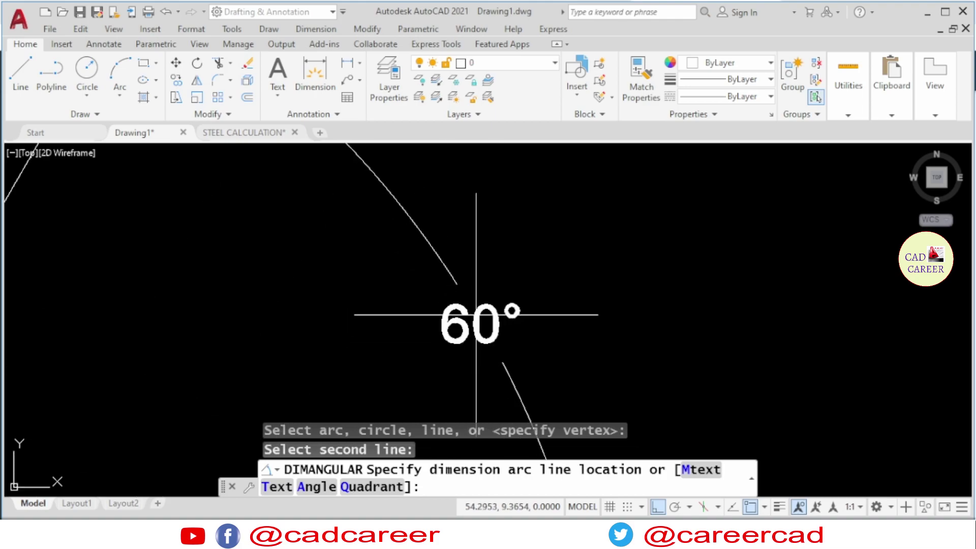
pyautogui.scroll(-2, 476, 320)
pyautogui.click(477, 314)
# - Zoom and pan around the drawing to review the new 60° angle dimension
pyautogui.scroll(-3, 480, 300)
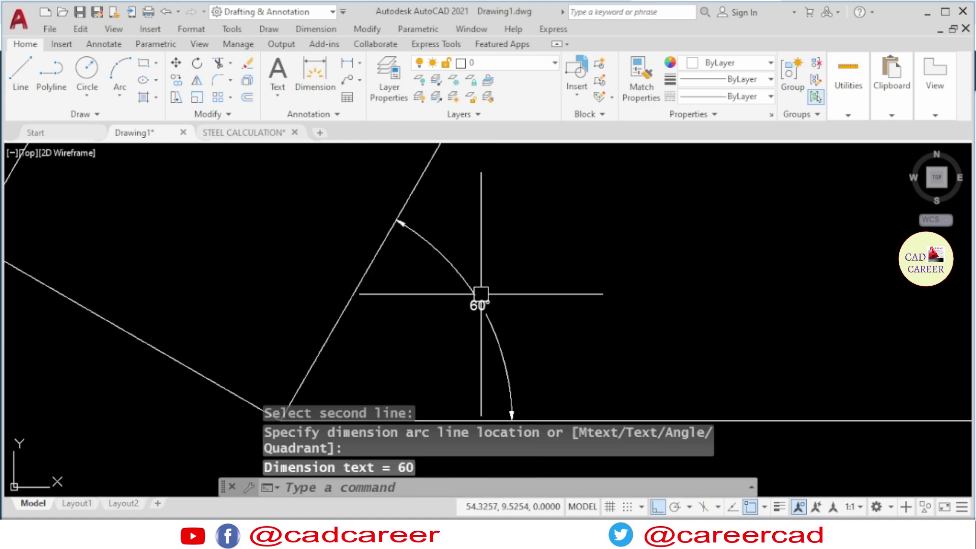
pyautogui.scroll(-2, 480, 291)
pyautogui.moveTo(513, 264)
pyautogui.mouseDown(button='middle')
pyautogui.moveTo(529, 254)
pyautogui.moveTo(543, 271)
pyautogui.moveTo(525, 307)
pyautogui.mouseUp(button='middle')
pyautogui.scroll(2, 530, 303)
pyautogui.scroll(2, 530, 303)
pyautogui.scroll(-5, 499, 305)
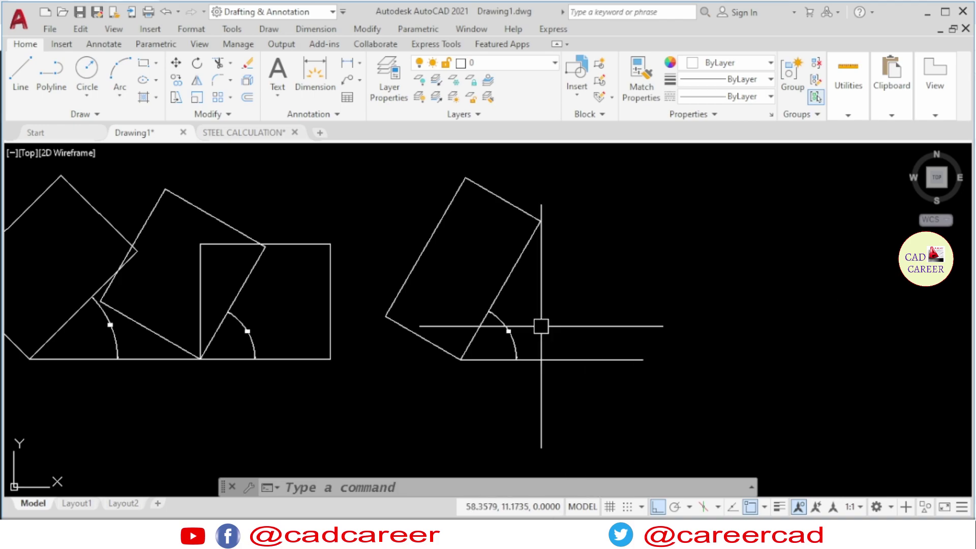
pyautogui.scroll(3, 518, 331)
pyautogui.scroll(-3, 436, 327)
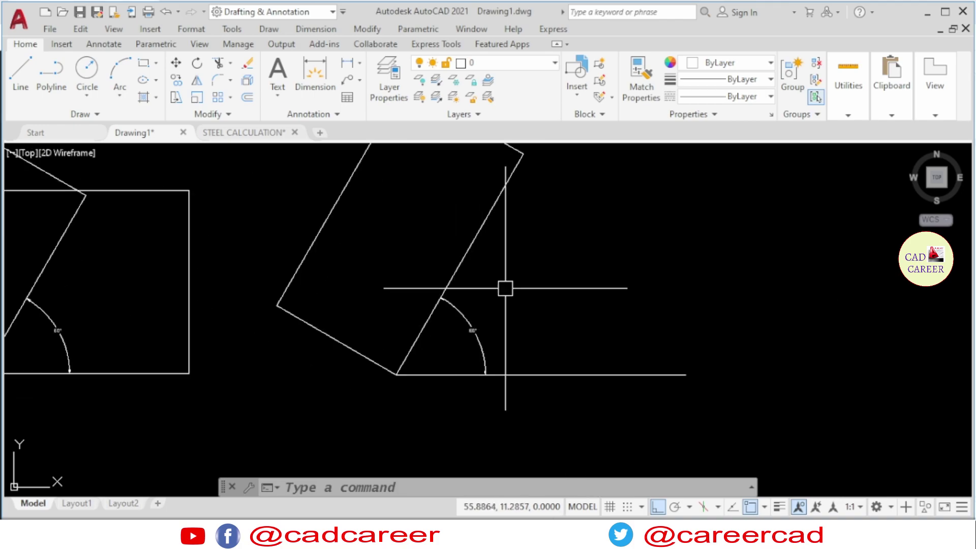
pyautogui.scroll(-1, 505, 315)
pyautogui.moveTo(505, 291); pyautogui.dragTo(525, 308, button='middle')
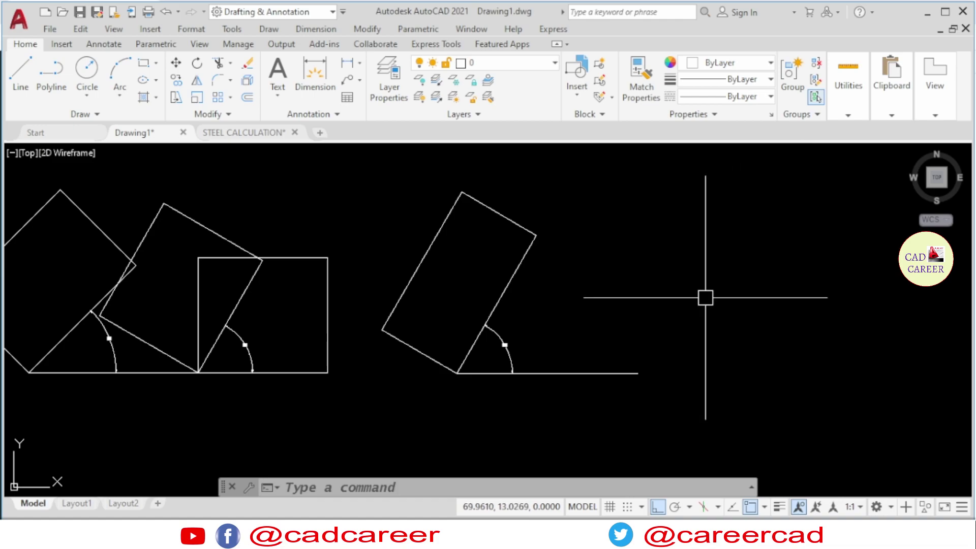
# - Rotate the rectangle about its bottom corner by reference, from 60° to 30°
pyautogui.click(372, 31)
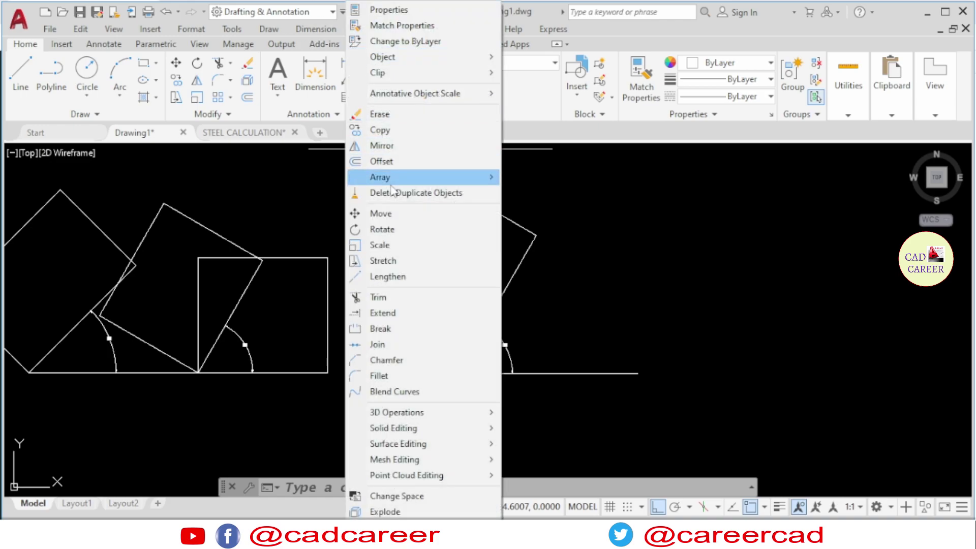
pyautogui.click(417, 234)
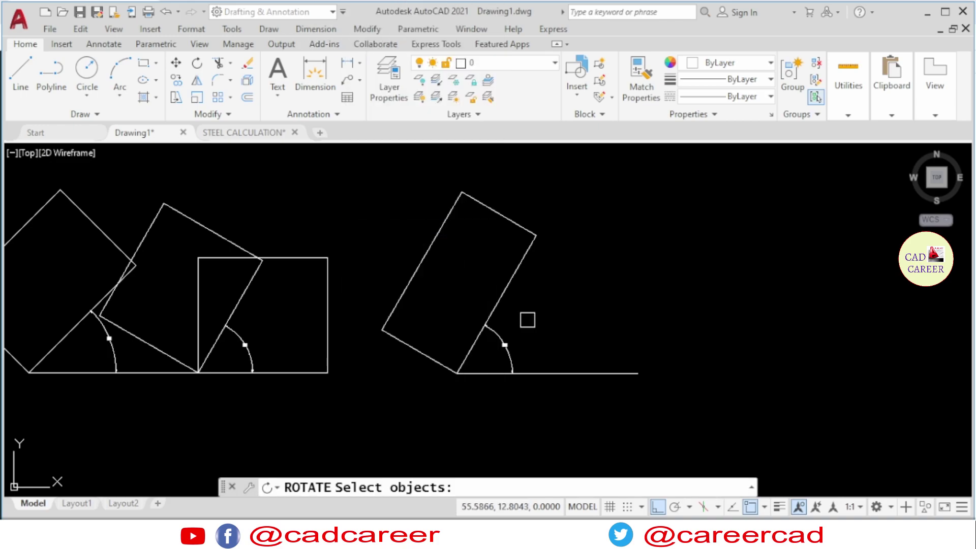
pyautogui.click(507, 281)
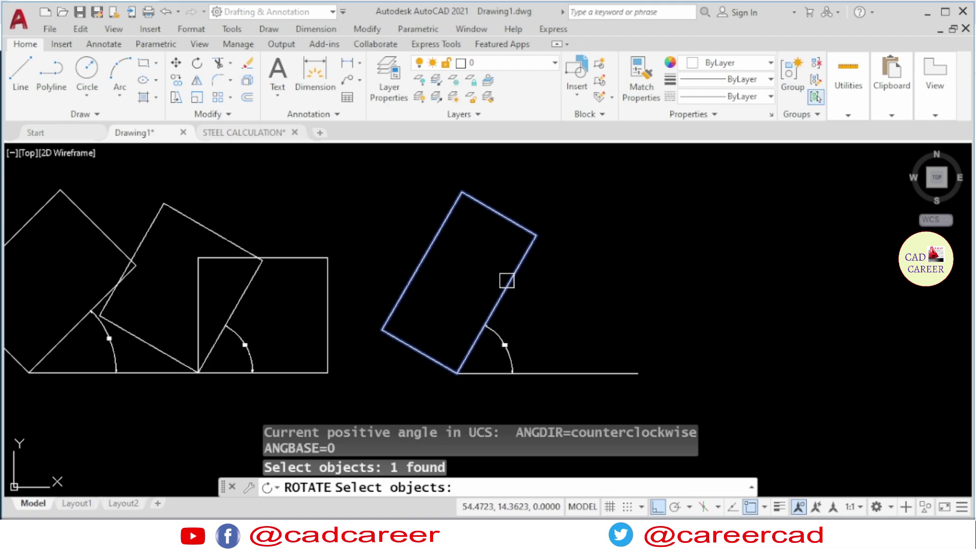
pyautogui.press('Return')
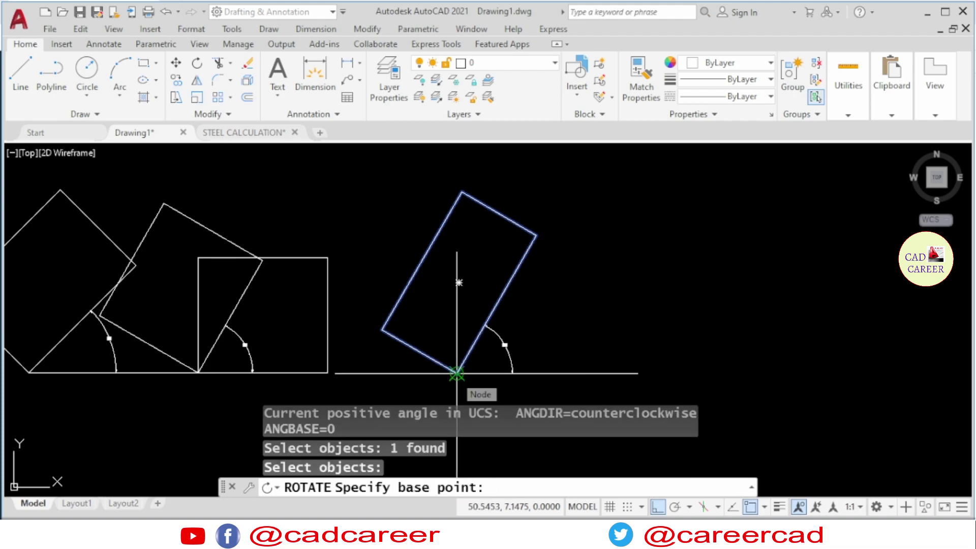
pyautogui.click(456, 373)
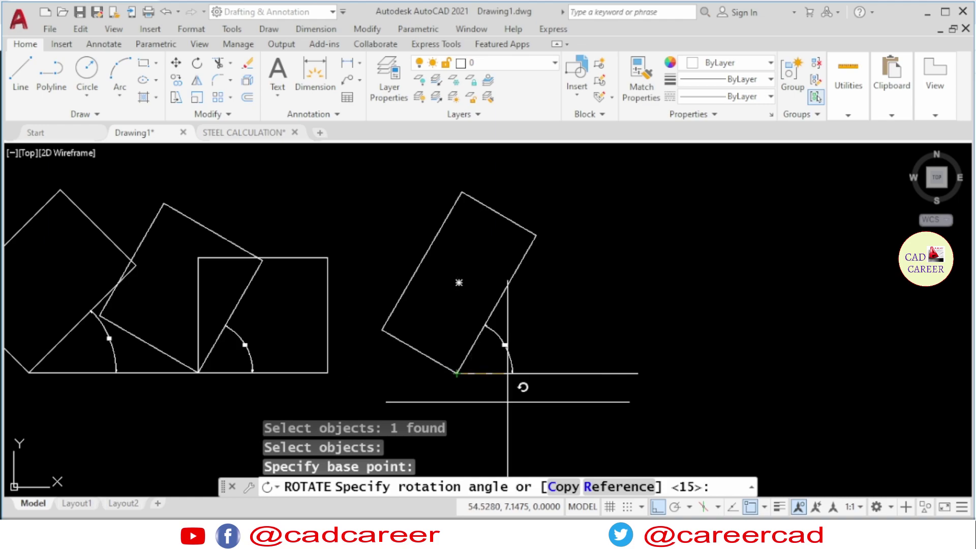
pyautogui.click(610, 487)
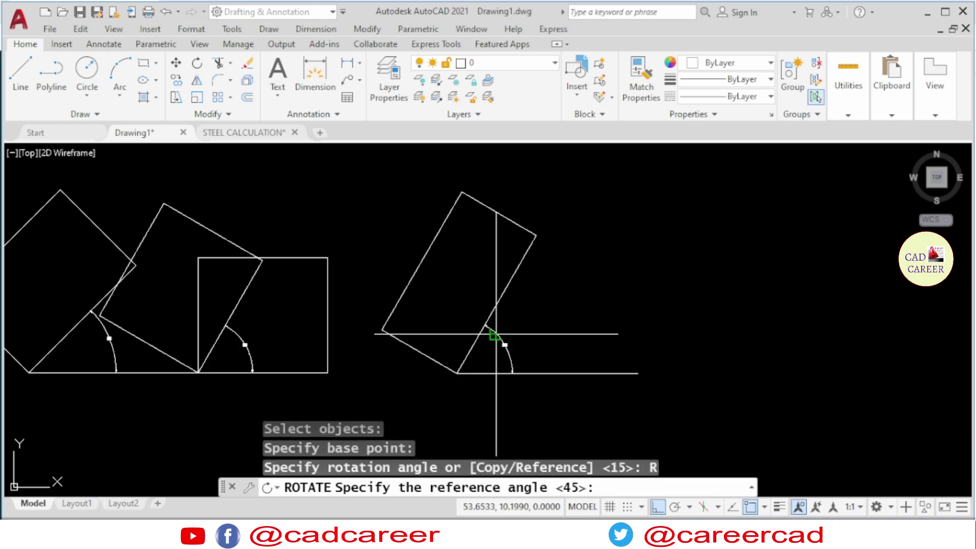
pyautogui.scroll(4, 500, 360)
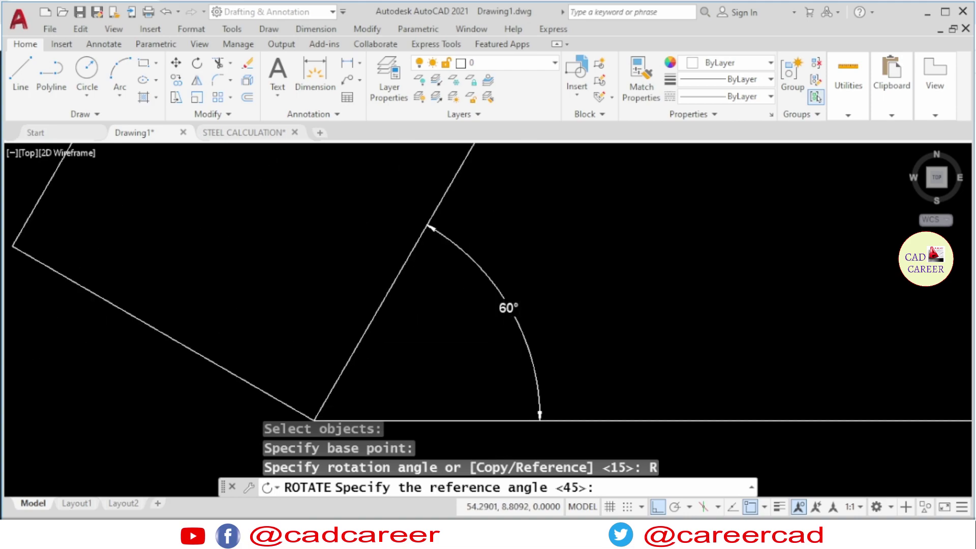
pyautogui.scroll(-2, 506, 338)
pyautogui.write('60')
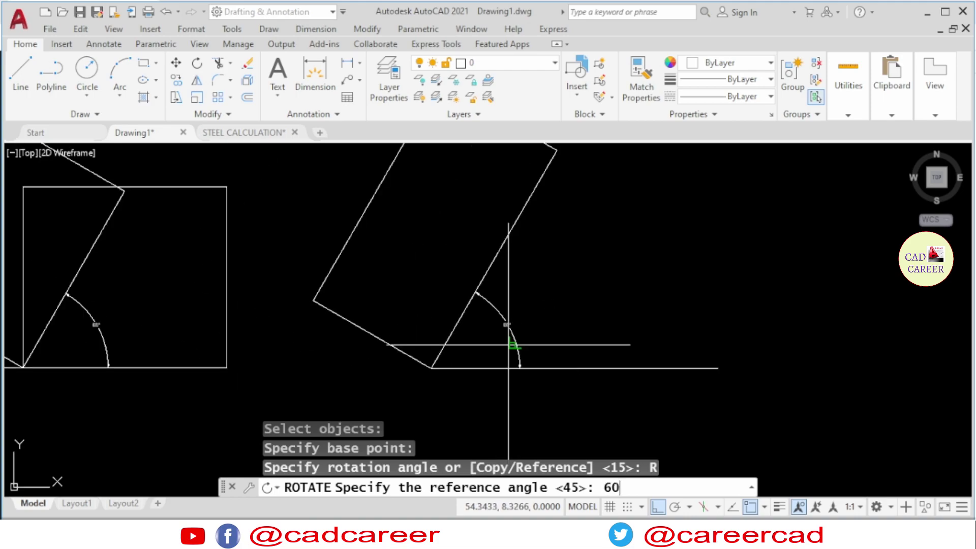
pyautogui.press('Return')
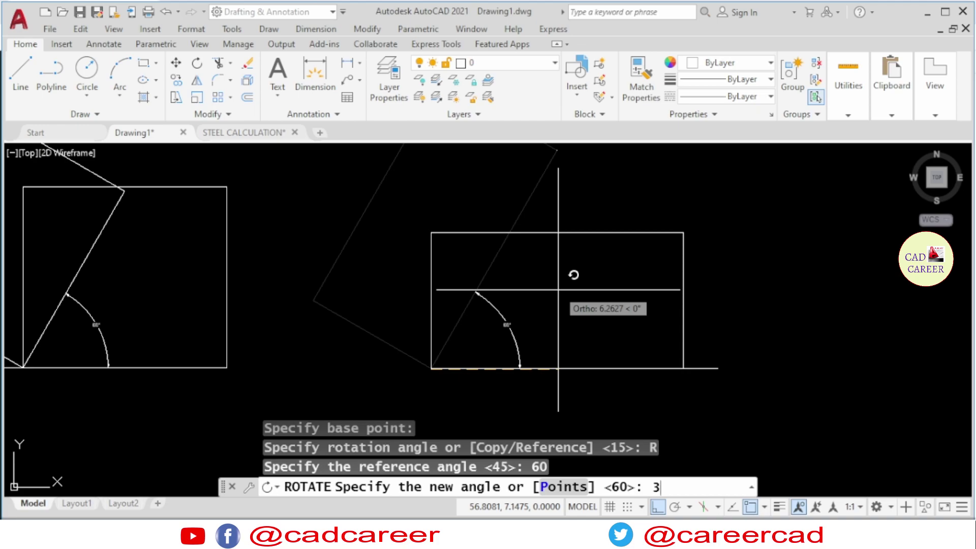
pyautogui.press('Return')
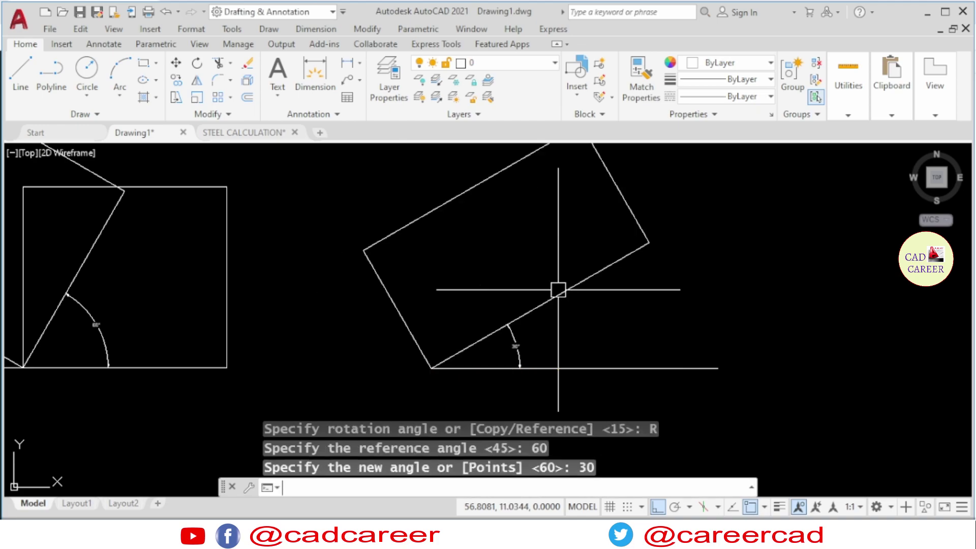
# - Zoom in and out to inspect the rectangle now sitting at 30°
pyautogui.scroll(3, 508, 356)
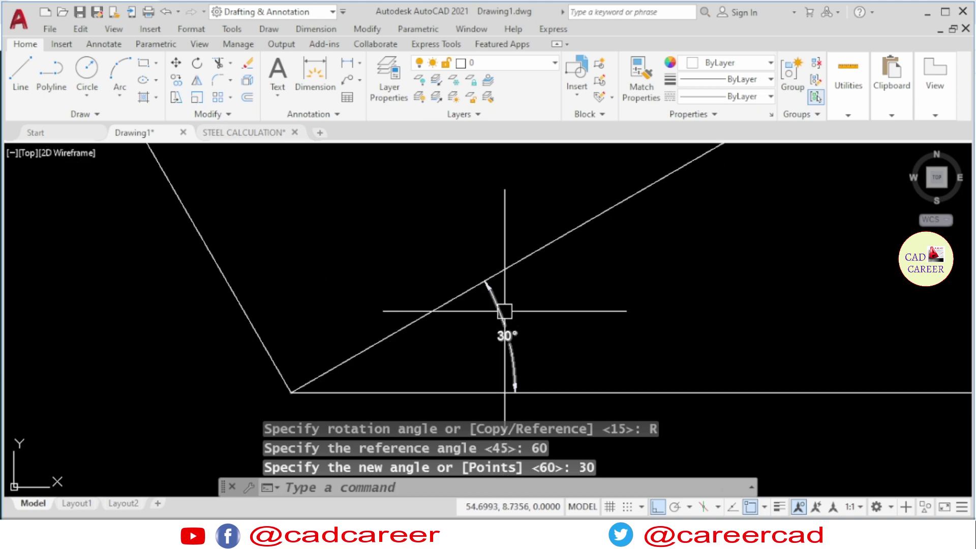
pyautogui.scroll(-1, 505, 313)
pyautogui.scroll(-1, 504, 321)
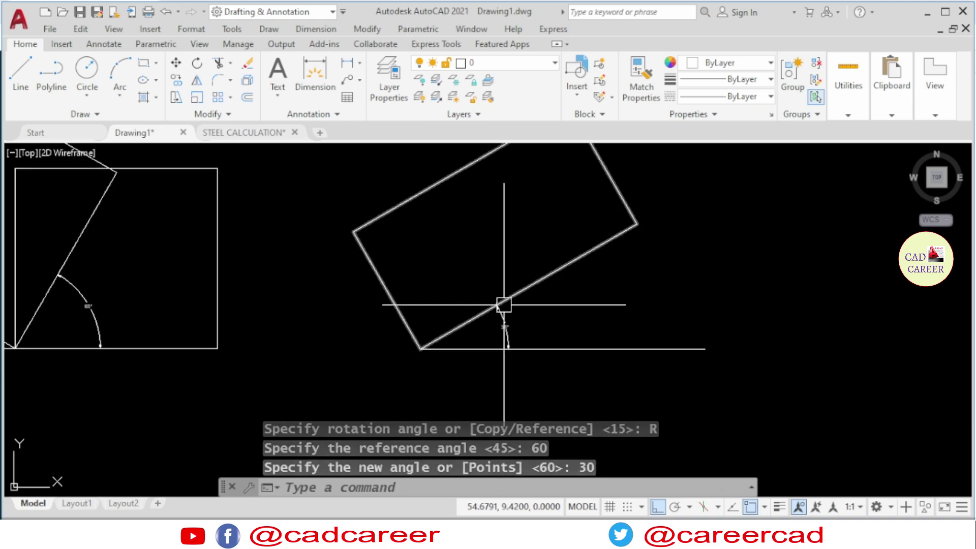
pyautogui.scroll(1, 505, 321)
pyautogui.scroll(1, 507, 309)
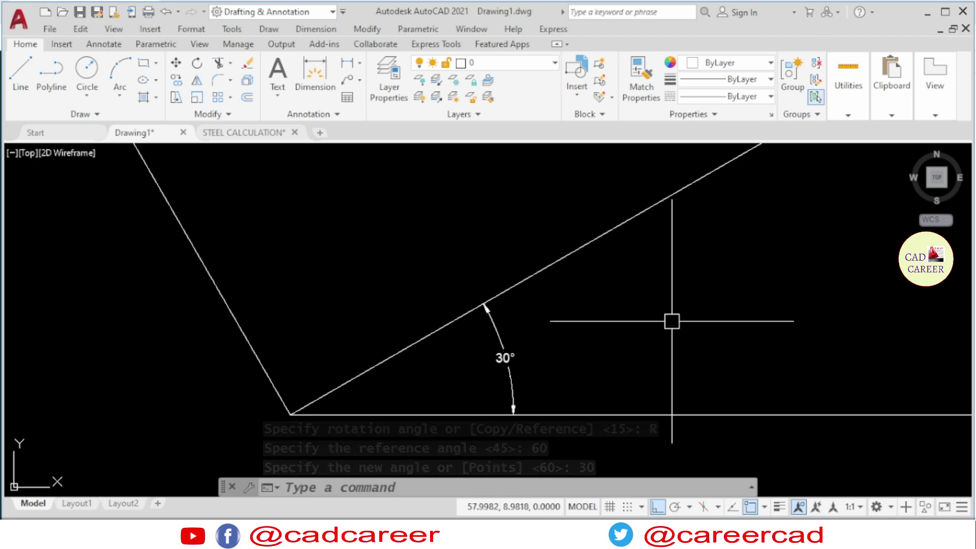
pyautogui.scroll(-2, 458, 343)
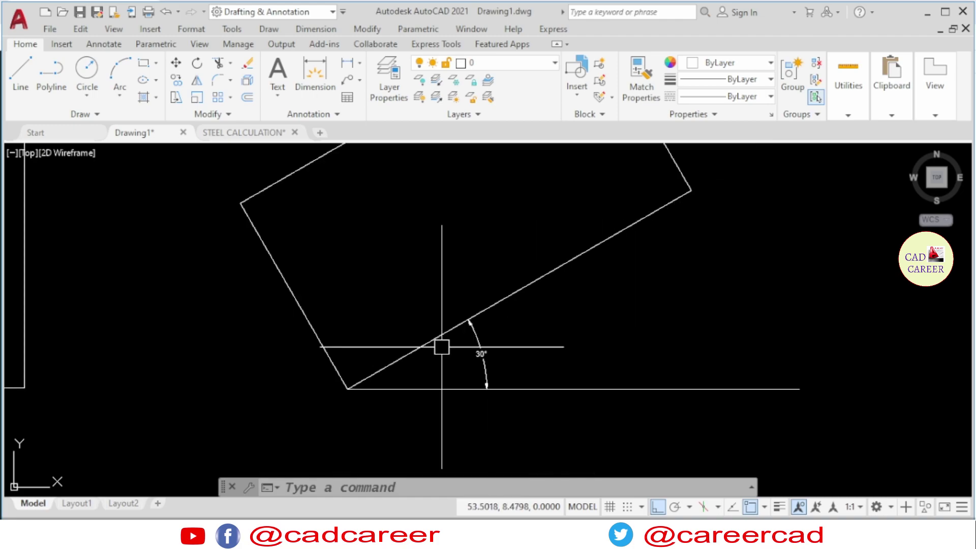
pyautogui.scroll(-2, 442, 339)
pyautogui.scroll(3, 442, 339)
pyautogui.scroll(1, 436, 329)
pyautogui.scroll(-1, 435, 329)
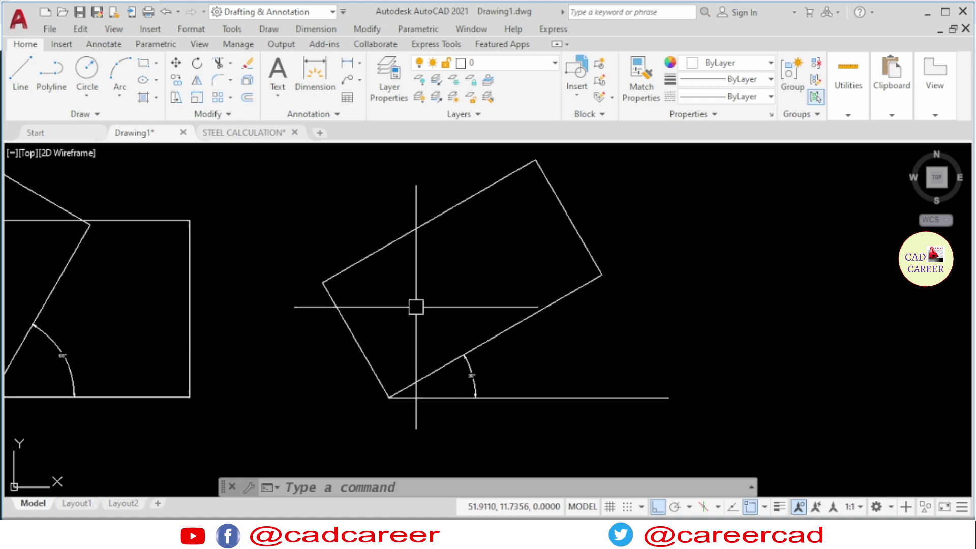
pyautogui.scroll(-2, 536, 275)
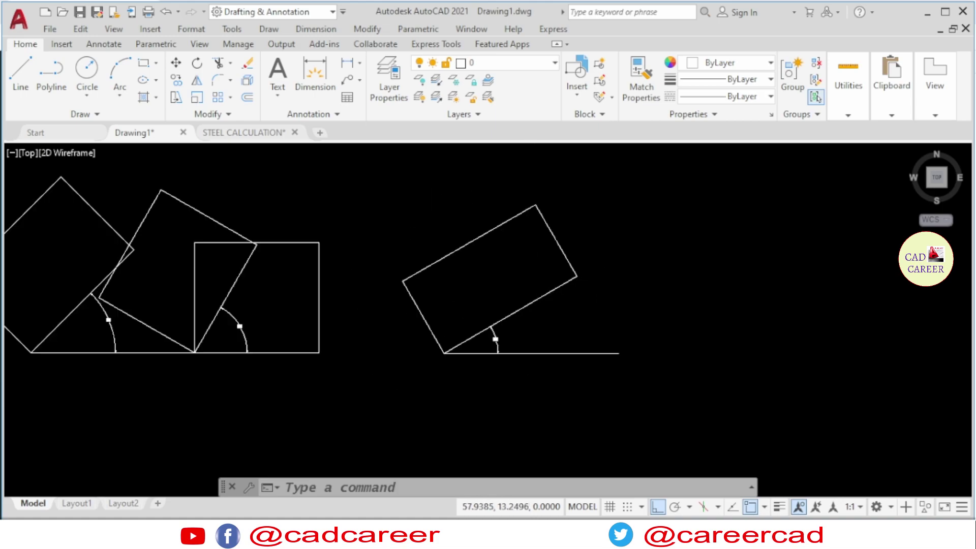
# - Erase all nine objects with a crossing selection, then switch to the Chrome window
pyautogui.click(593, 207)
pyautogui.click(169, 358)
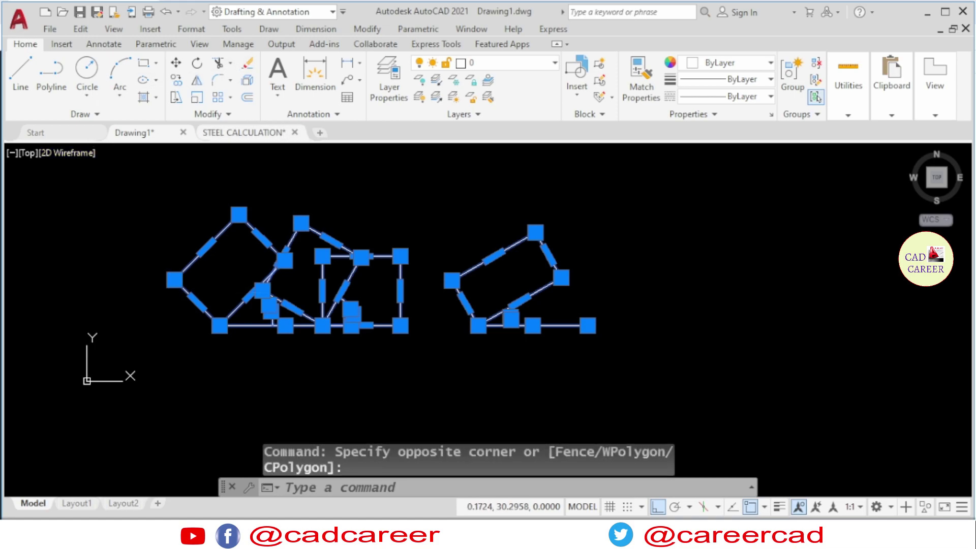
pyautogui.click(248, 64)
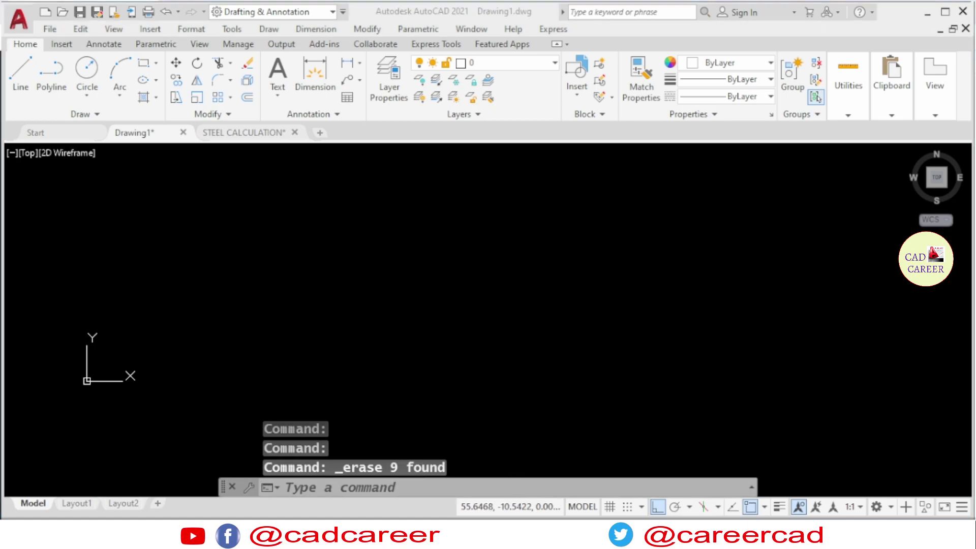
pyautogui.click(458, 483)
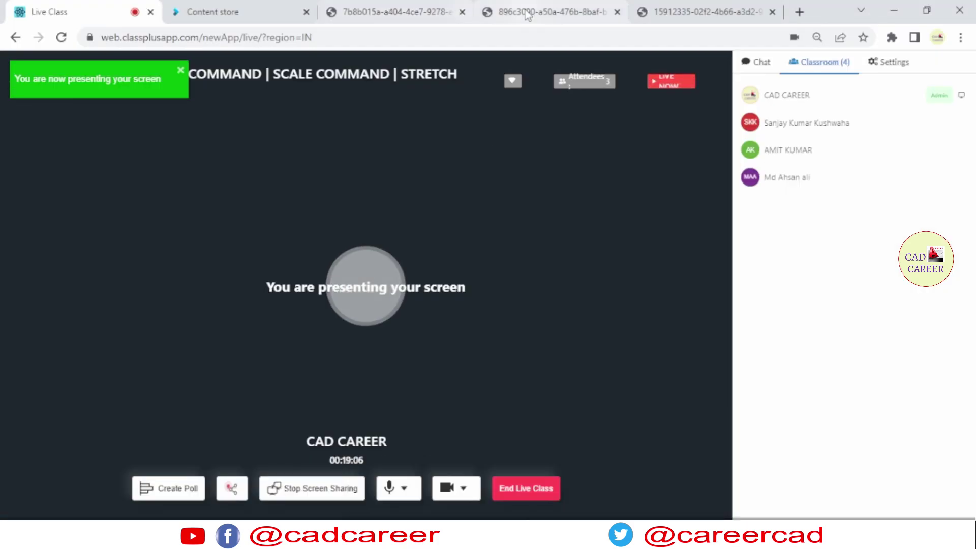
# - Read through the SCALE COMMAND notes in Chrome's PDF tab
pyautogui.click(549, 12)
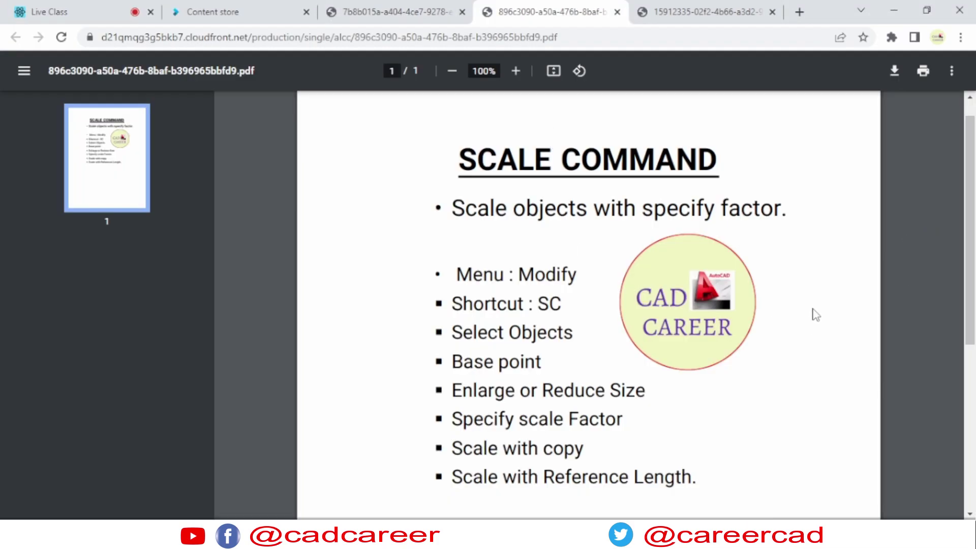
pyautogui.scroll(-3, 797, 302)
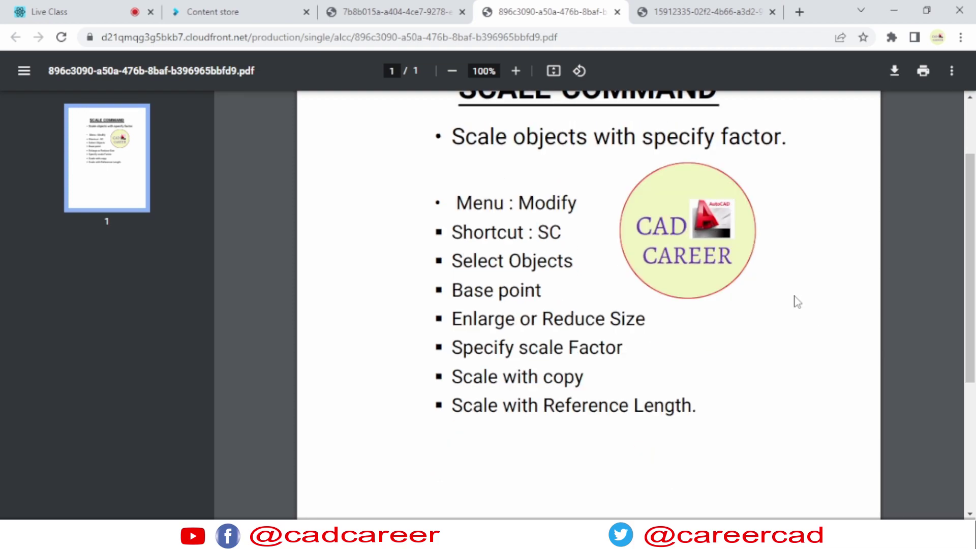
pyautogui.scroll(3, 749, 225)
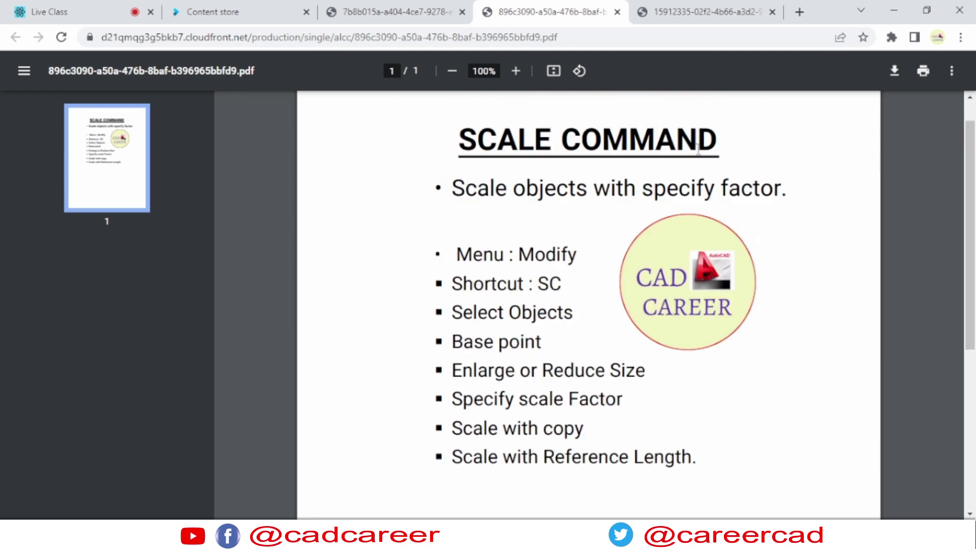
pyautogui.moveTo(974, 182); pyautogui.dragTo(975, 193)
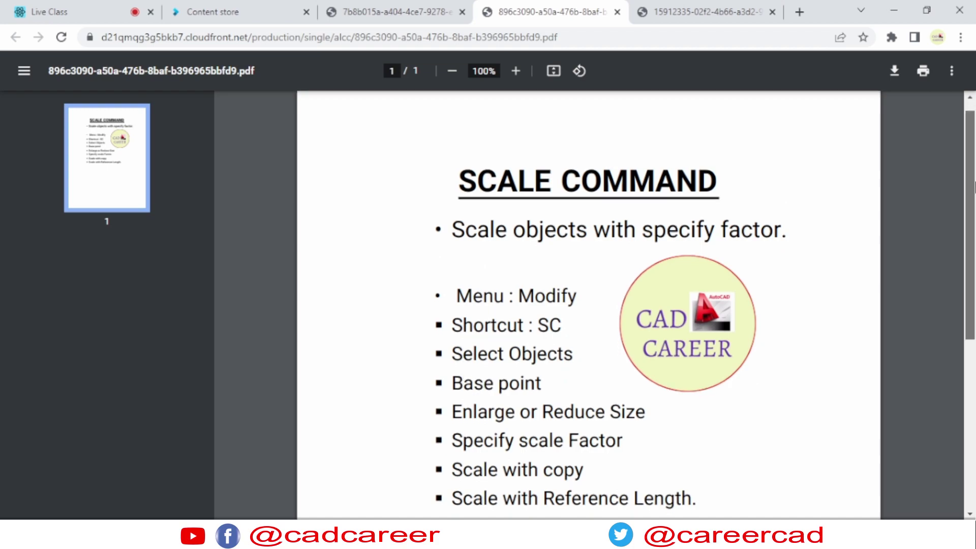
pyautogui.scroll(-1, 975, 193)
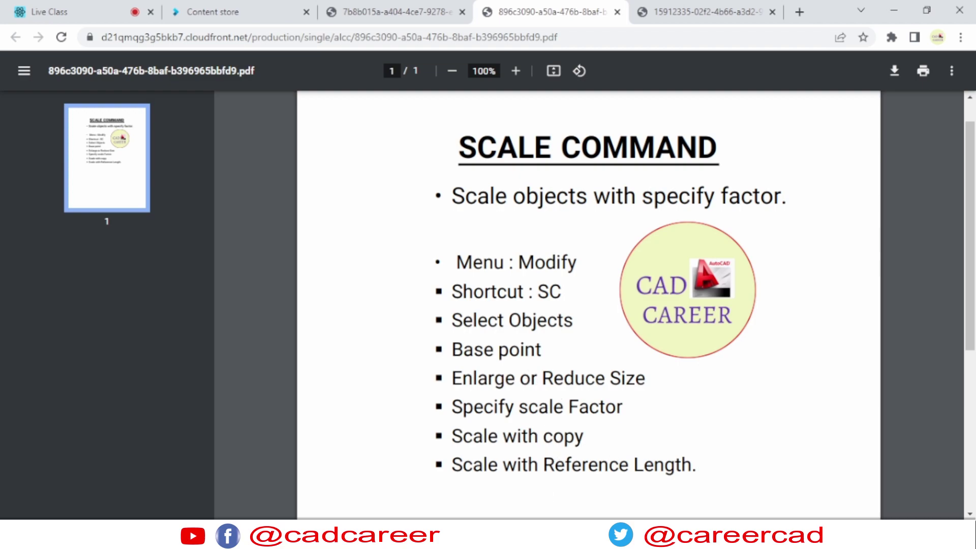
# - Back in AutoCAD, draw a 2×2 square using @2,2 from a picked corner
pyautogui.click(498, 482)
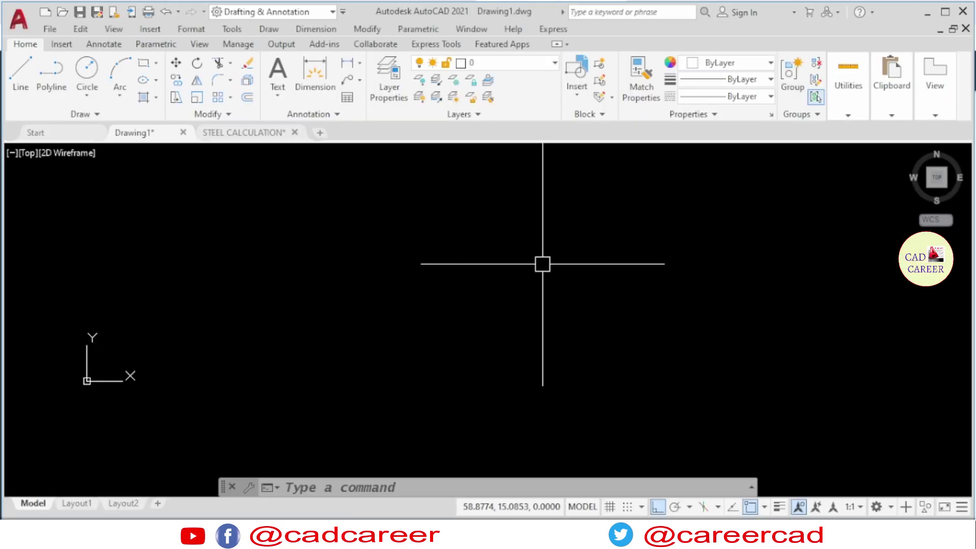
pyautogui.click(145, 69)
pyautogui.click(323, 379)
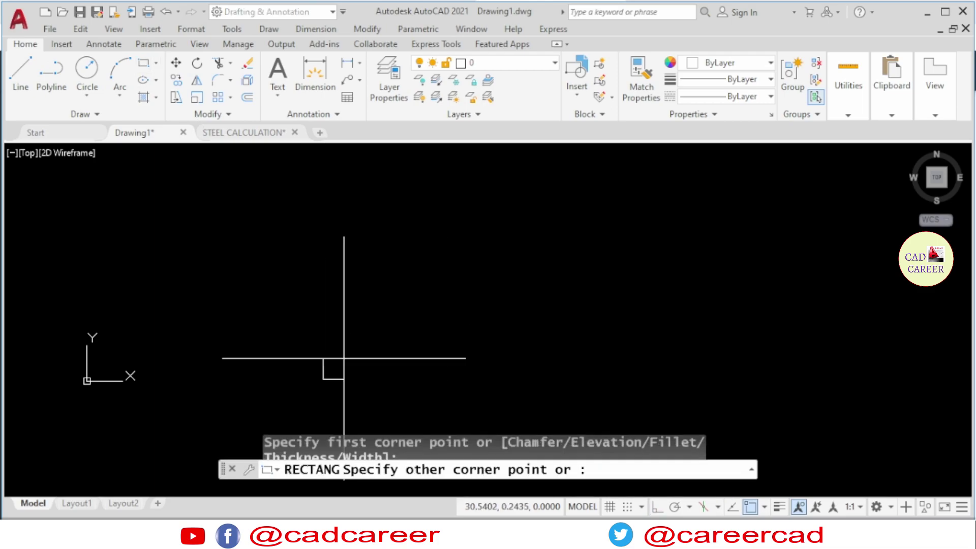
pyautogui.write('@')
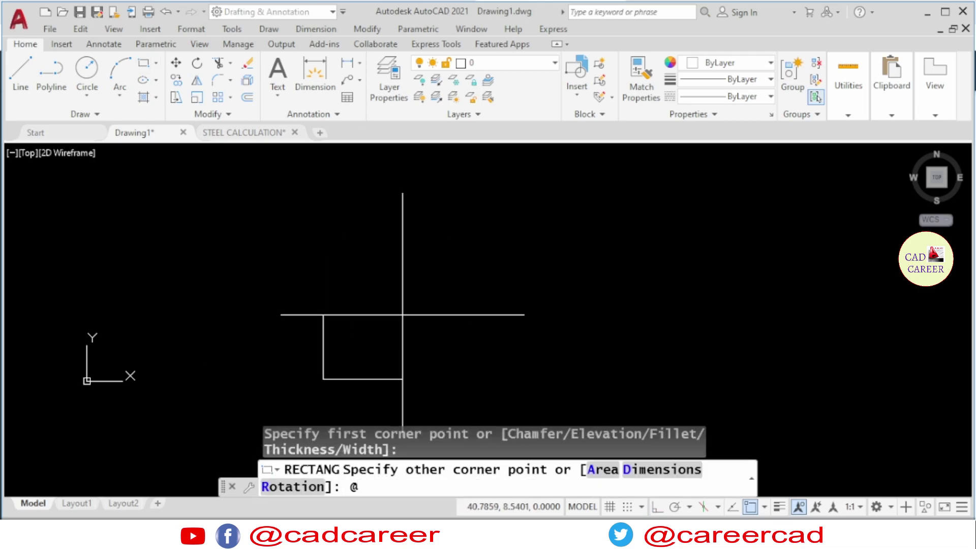
pyautogui.write('2,2')
pyautogui.press('Return')
pyautogui.scroll(5, 327, 371)
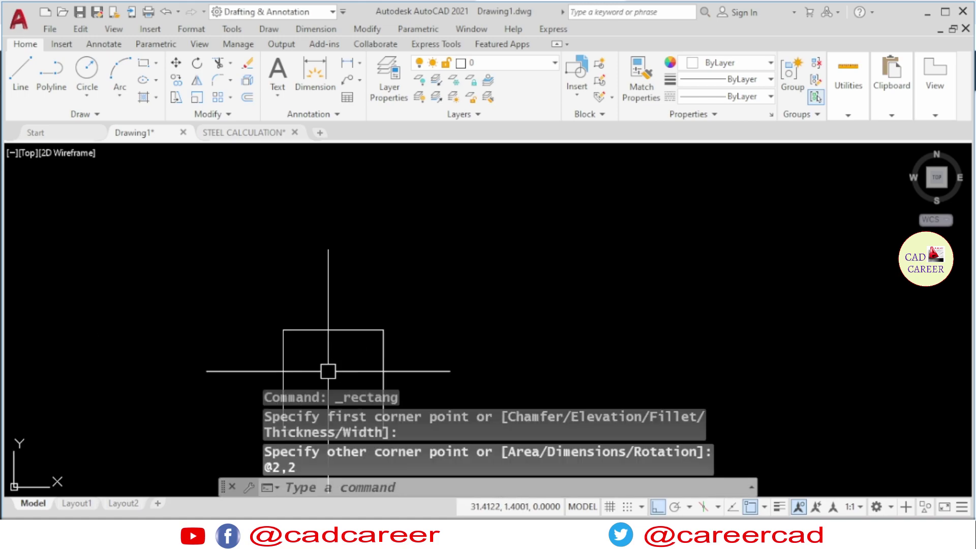
pyautogui.moveTo(328, 371); pyautogui.dragTo(342, 317, button='middle')
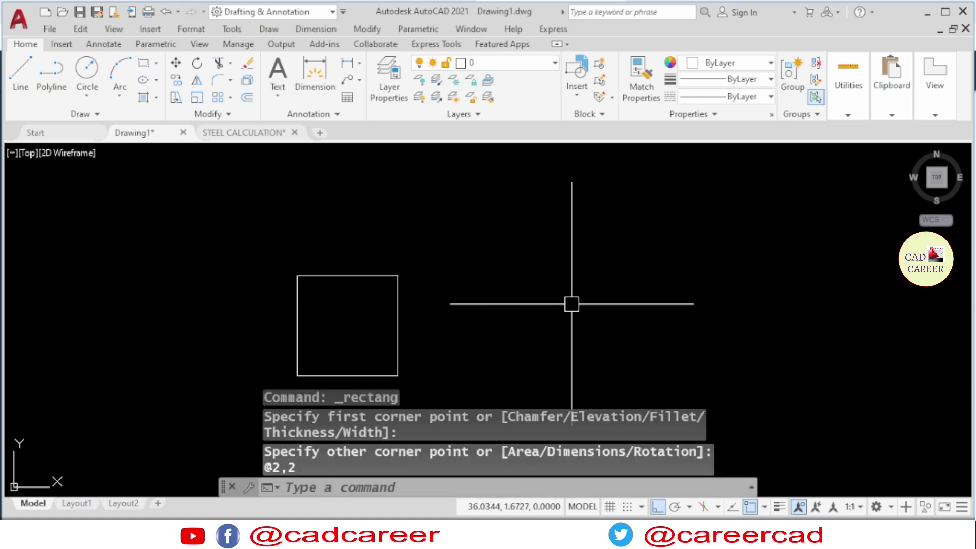
# - Try starting SCALE from the Modify list and the SC alias, cancelling both attempts
pyautogui.click(351, 29)
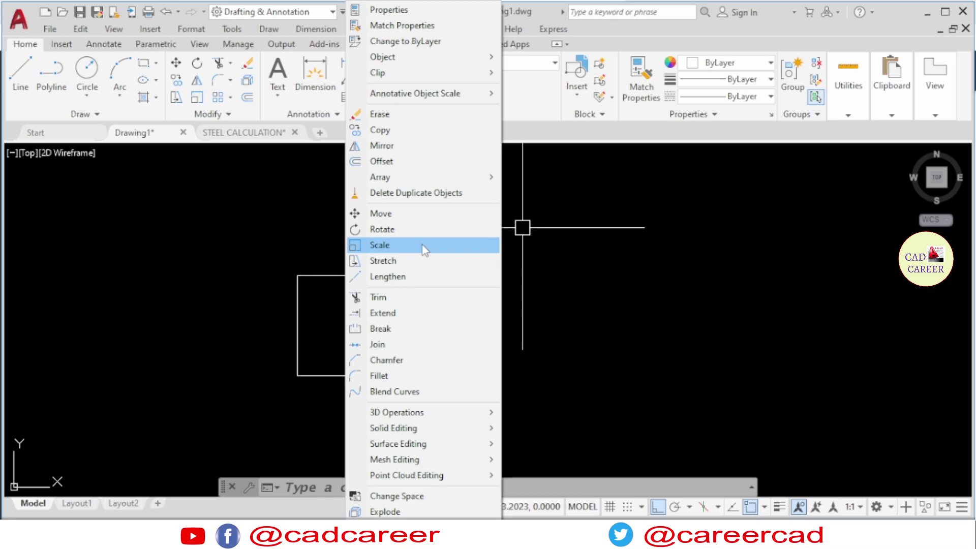
pyautogui.click(423, 249)
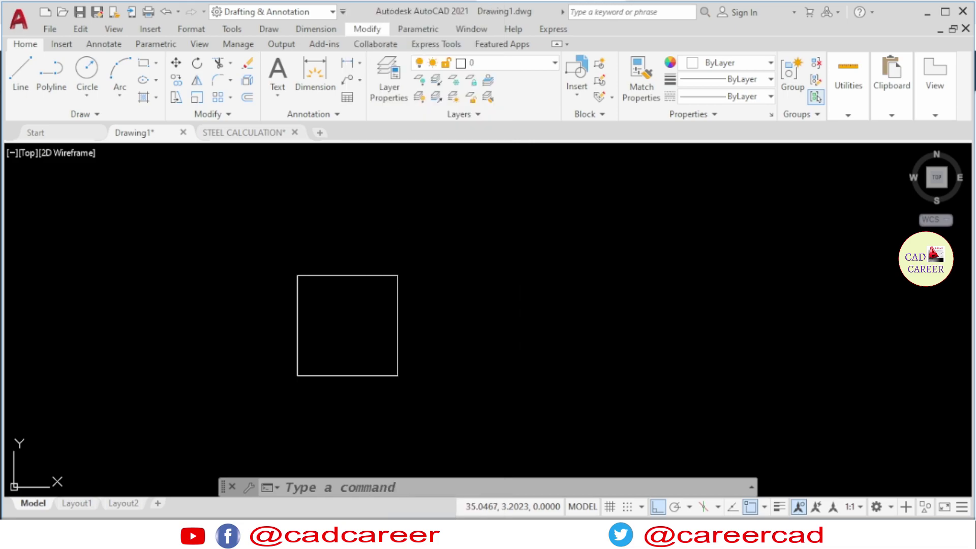
pyautogui.click(567, 273)
pyautogui.press('Escape')
pyautogui.press('Escape')
pyautogui.press('Escape')
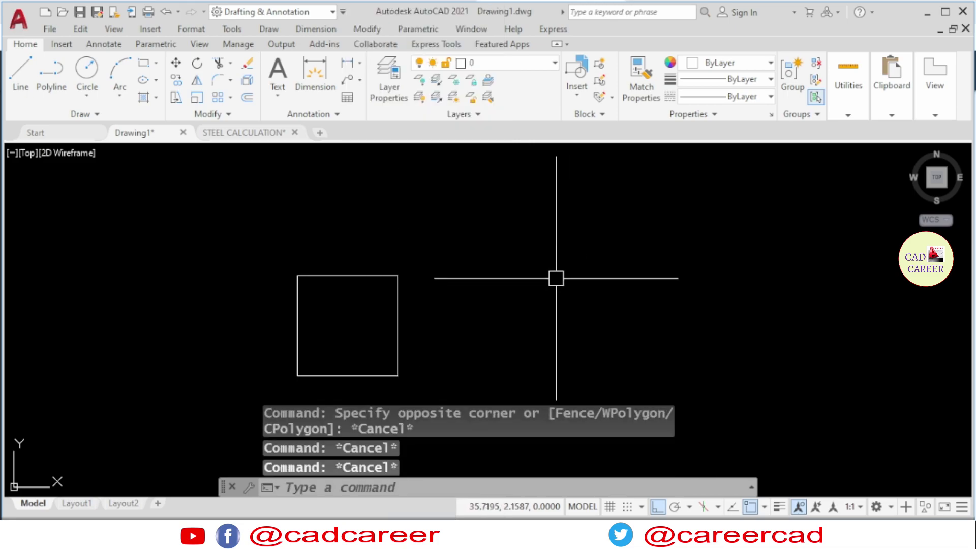
pyautogui.write('s')
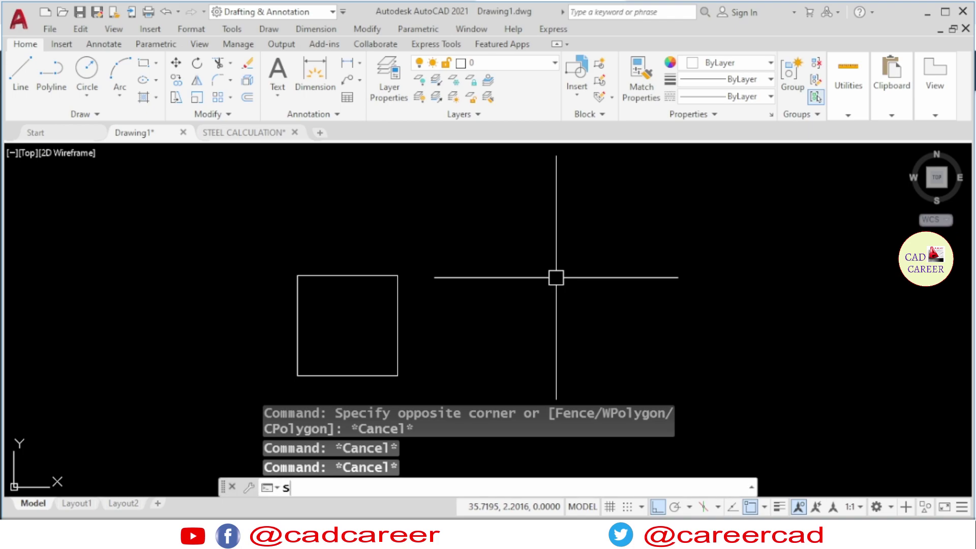
pyautogui.write('c')
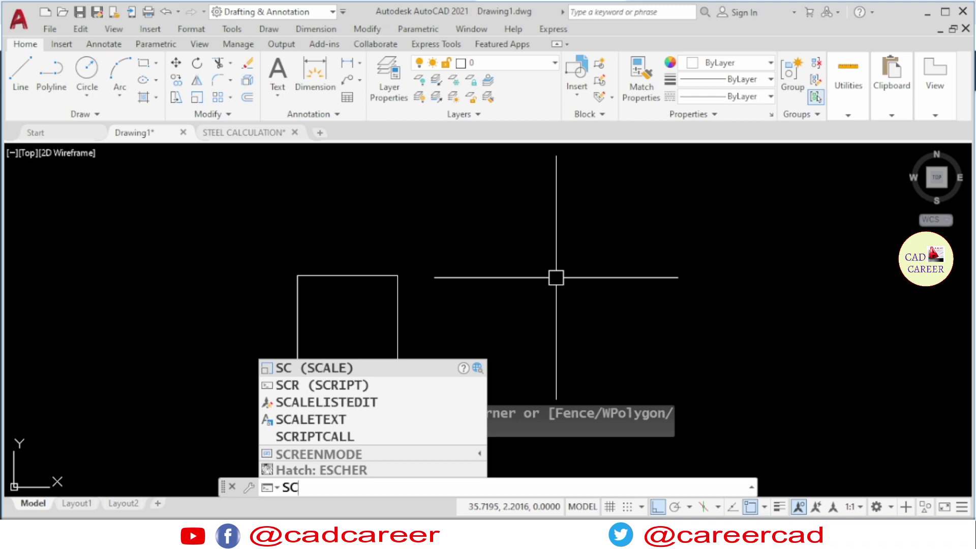
pyautogui.press('Return')
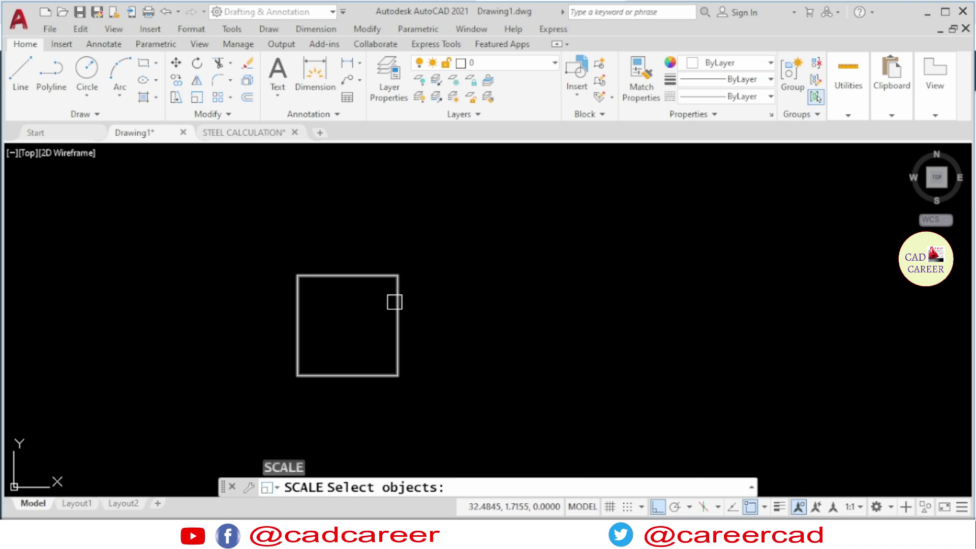
pyautogui.press('Escape')
pyautogui.press('Escape')
pyautogui.press('Escape')
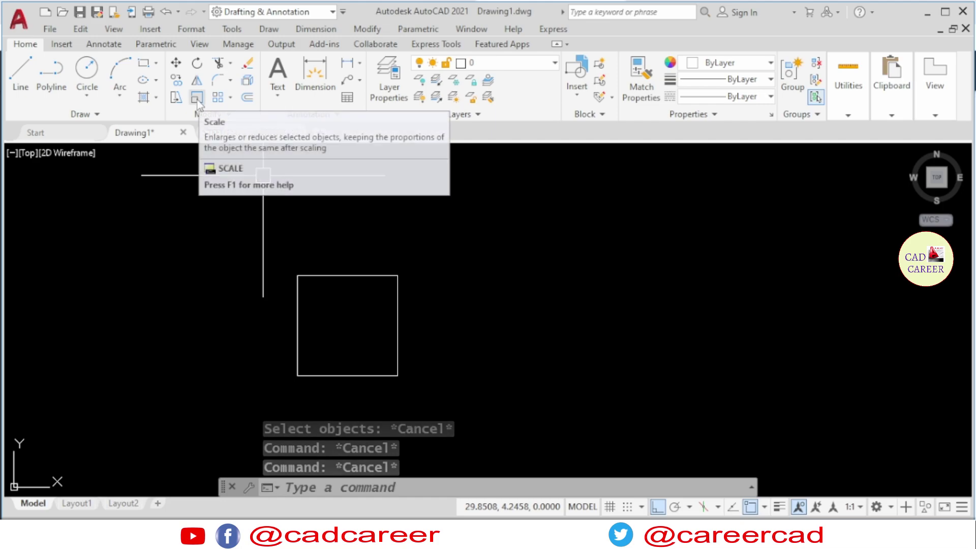
# - Scale the square by a factor of 2 about its lower-left corner
pyautogui.click(198, 97)
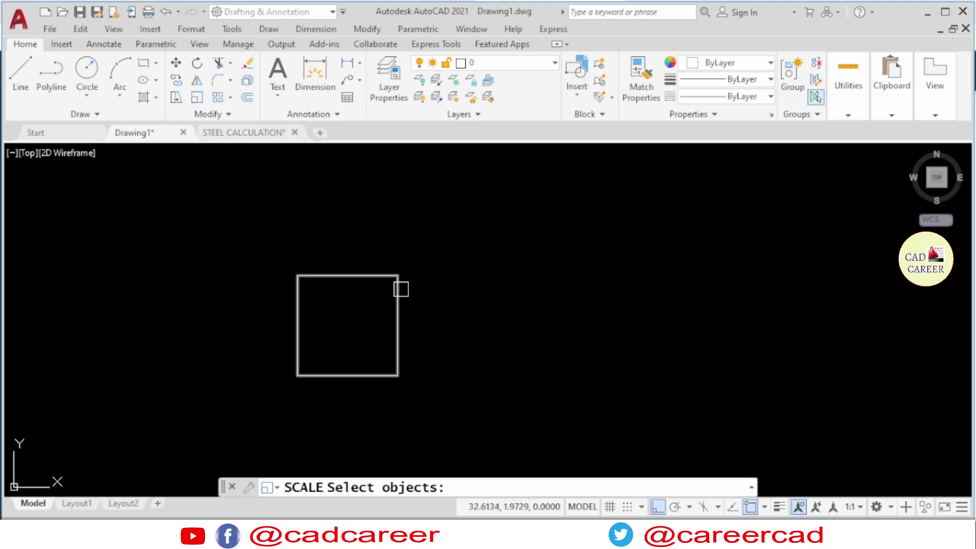
pyautogui.click(401, 289)
pyautogui.press('Return')
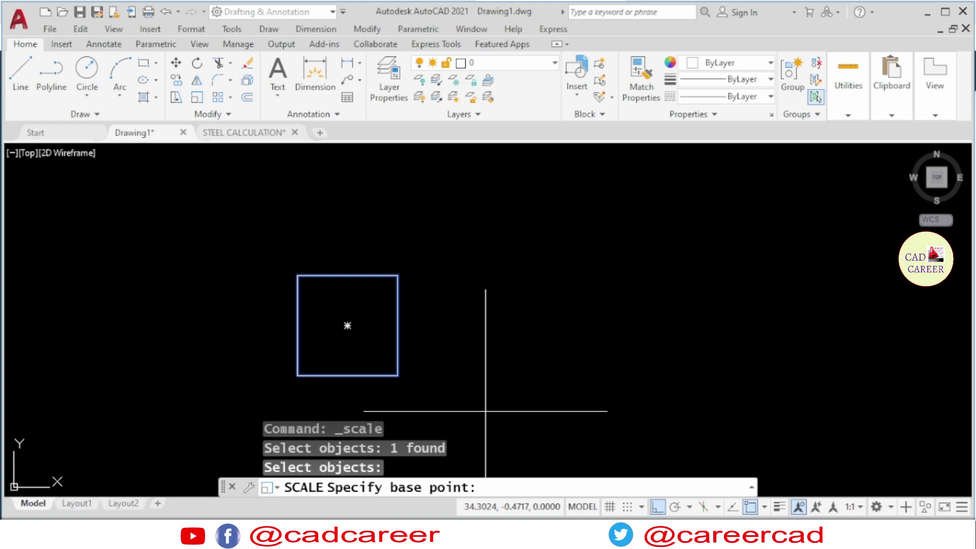
pyautogui.click(298, 376)
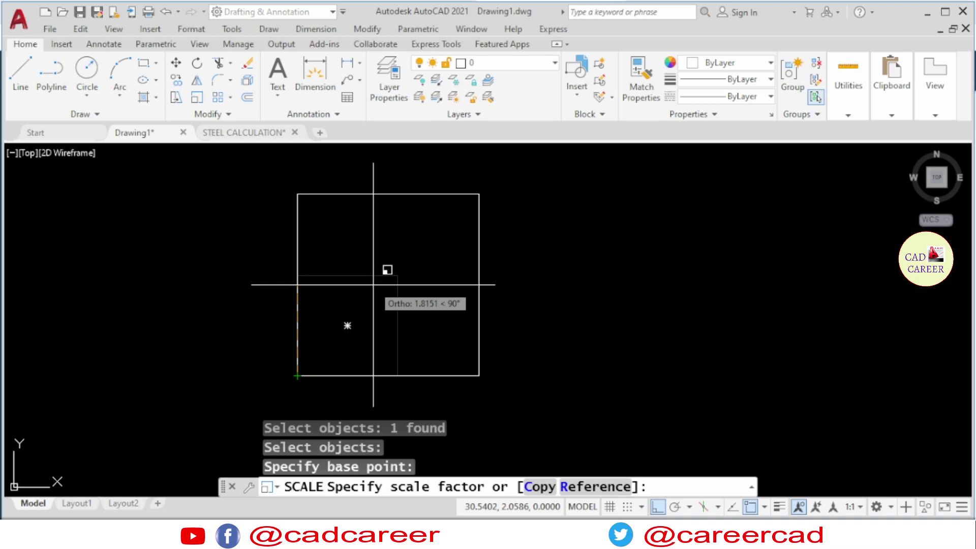
pyautogui.write('2')
pyautogui.press('Return')
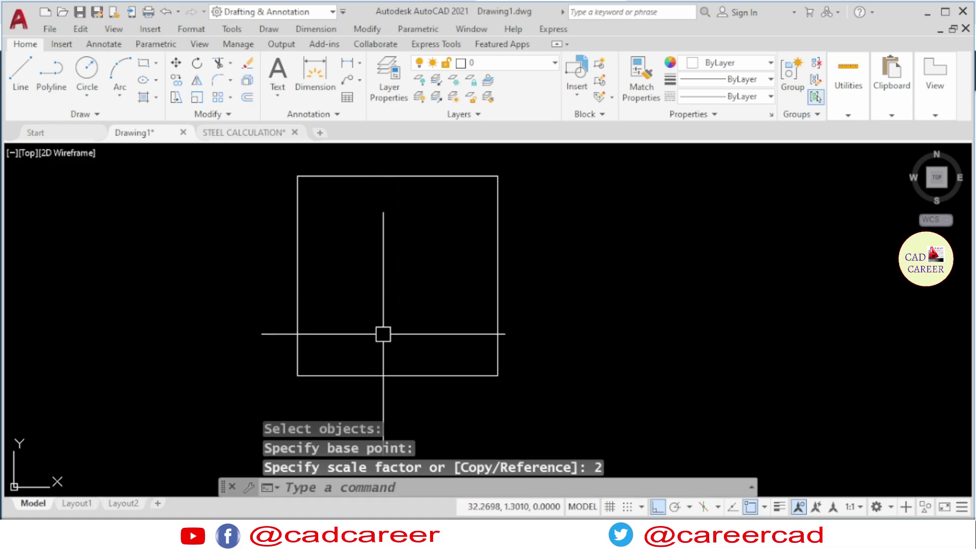
pyautogui.moveTo(381, 366); pyautogui.dragTo(379, 379, button='middle')
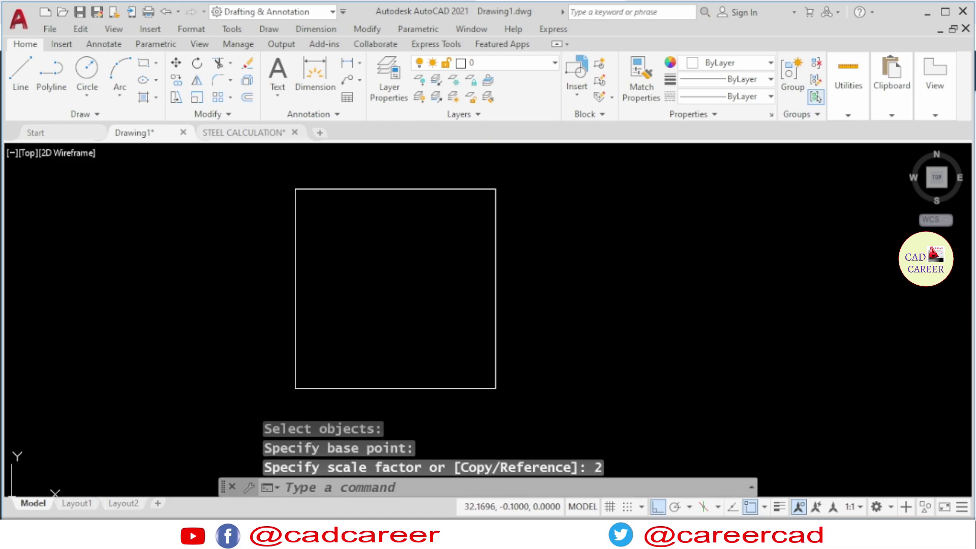
# - Dimension the square's top edge as 4.0000, placed above it
pyautogui.click(315, 29)
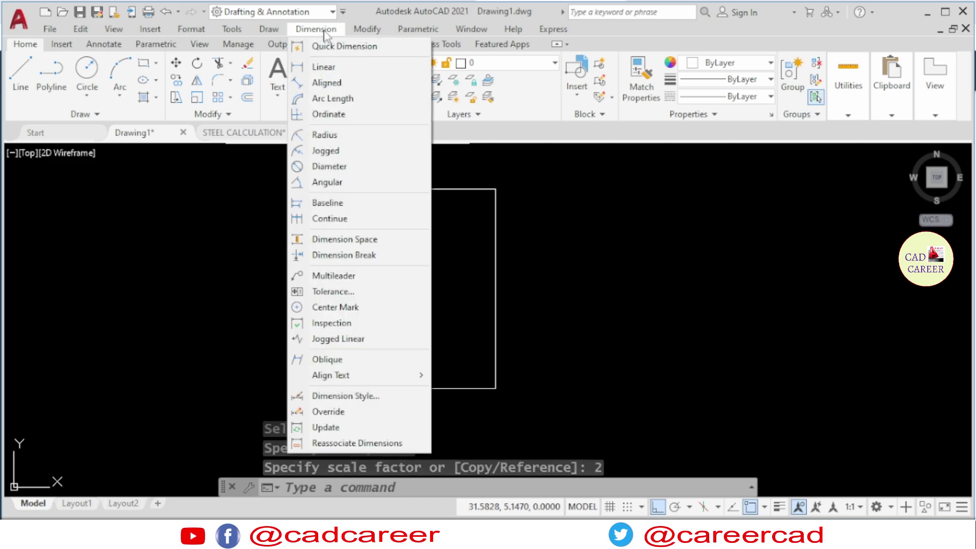
pyautogui.click(356, 68)
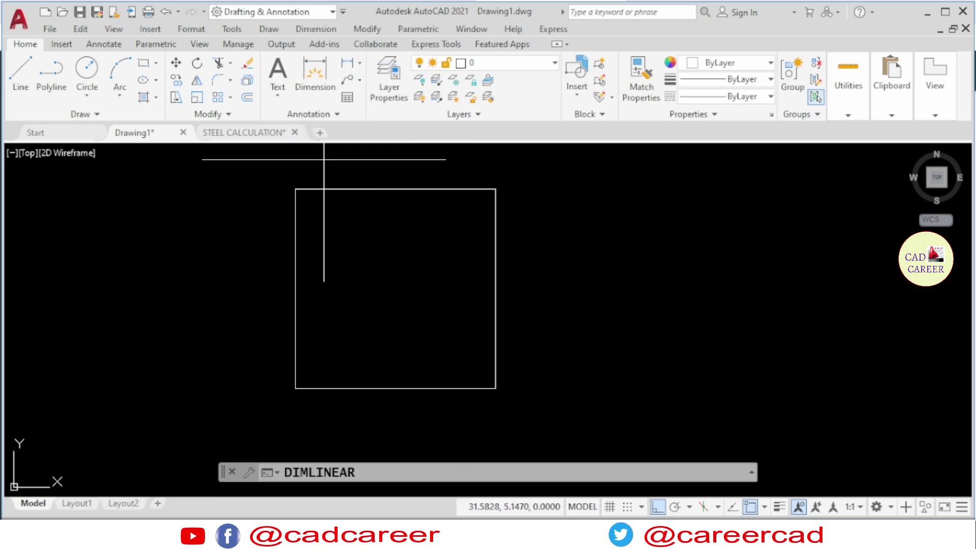
pyautogui.click(296, 189)
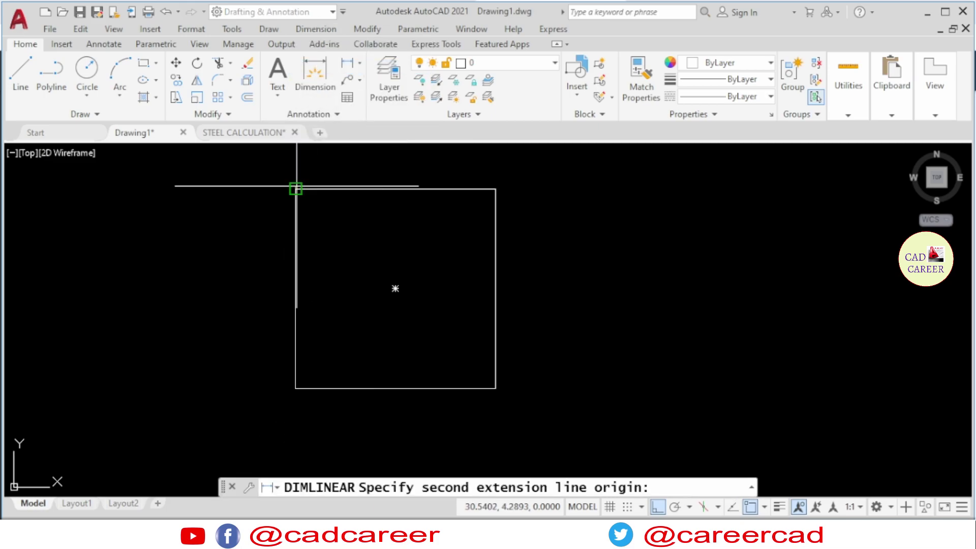
pyautogui.click(496, 188)
pyautogui.scroll(5, 402, 173)
pyautogui.click(403, 170)
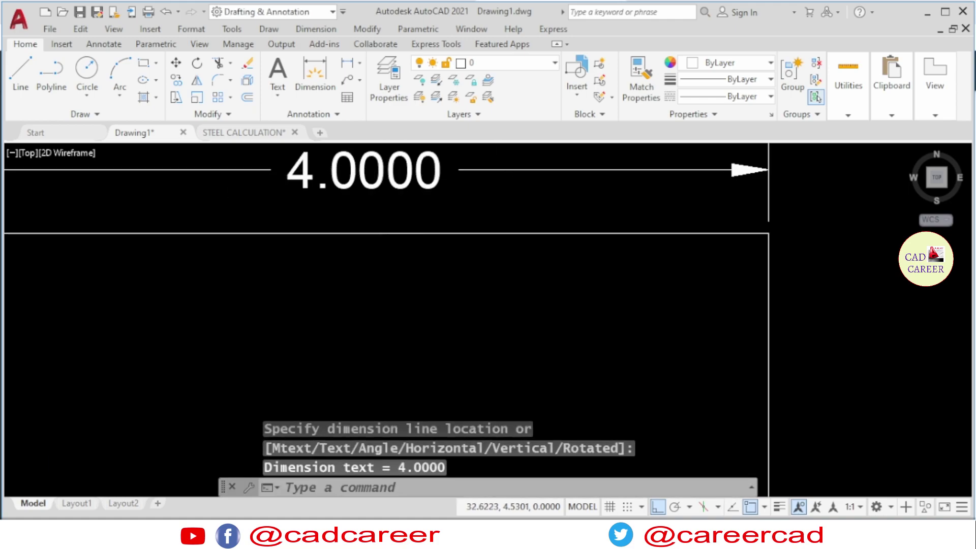
pyautogui.scroll(-4, 356, 177)
# - Dimension the square's right edge as 4.0000, placed to its right
pyautogui.click(316, 29)
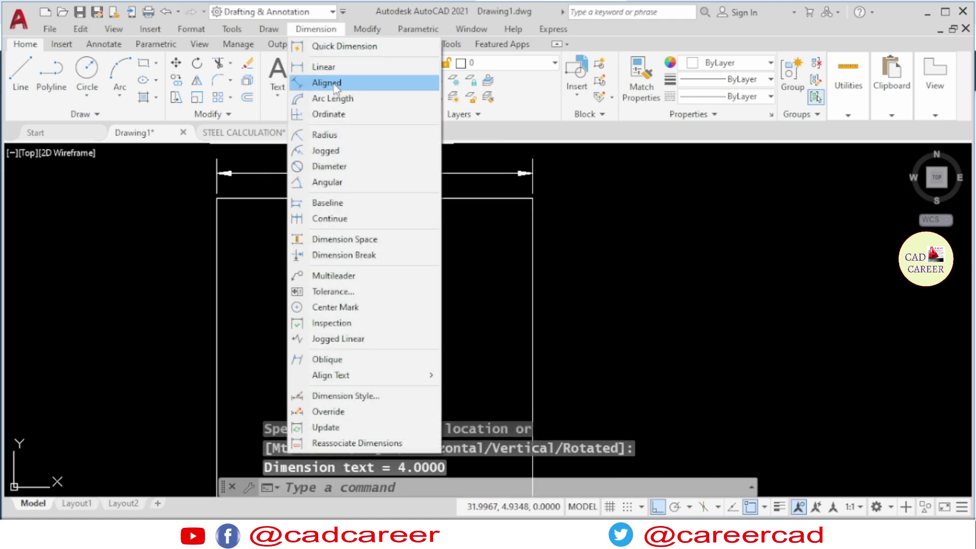
pyautogui.click(333, 65)
pyautogui.click(533, 199)
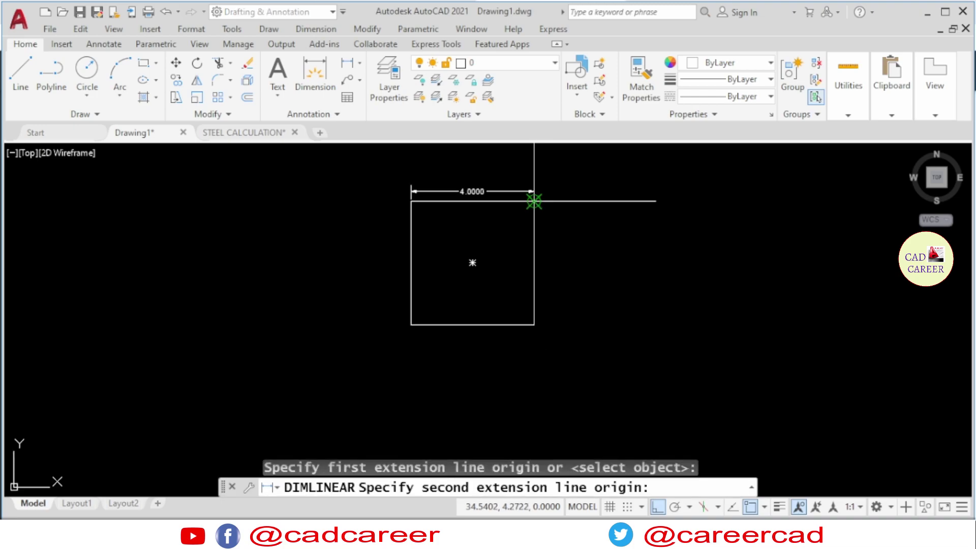
pyautogui.scroll(-2, 531, 284)
pyautogui.click(535, 344)
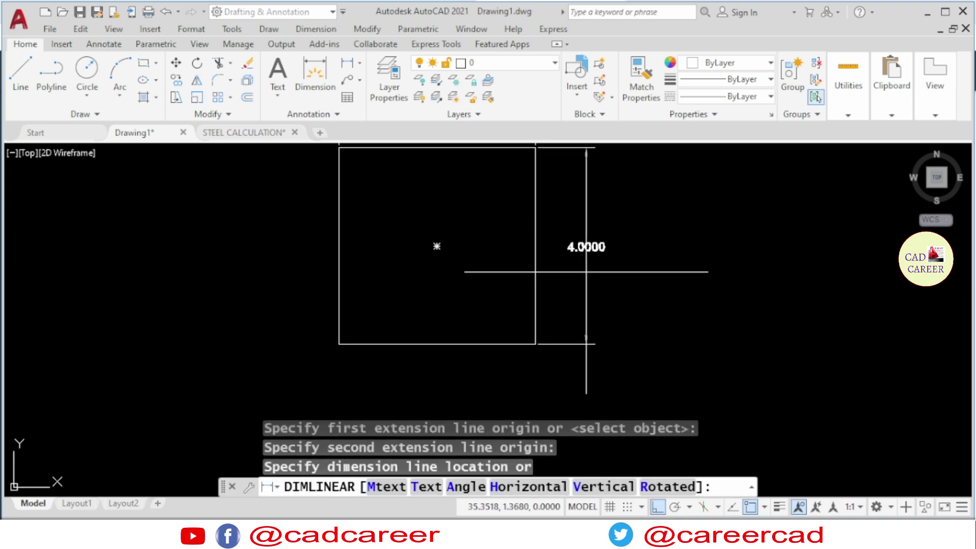
pyautogui.click(582, 244)
pyautogui.moveTo(659, 234); pyautogui.dragTo(593, 331, button='middle')
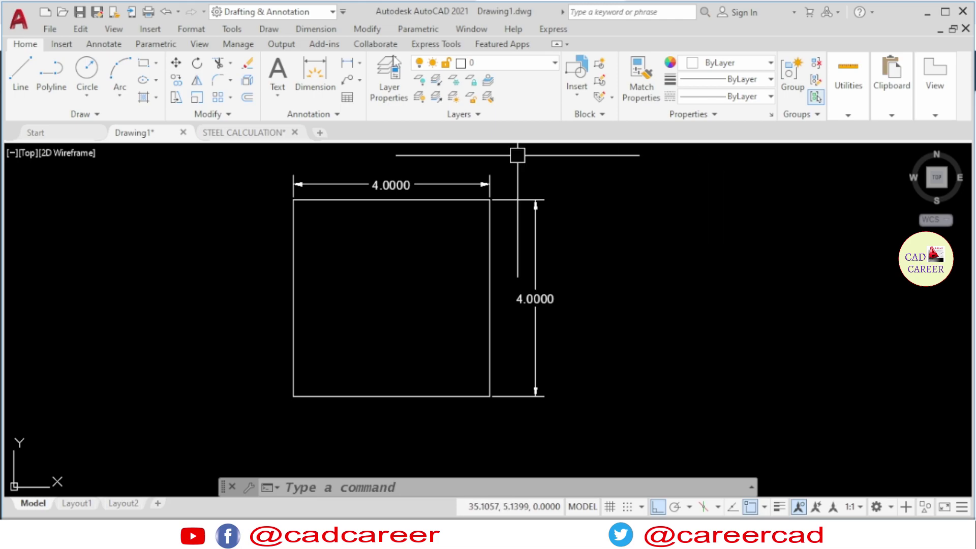
# - Make a 0.5-scale copy of the square about its lower-left corner, keeping the original
pyautogui.click(367, 29)
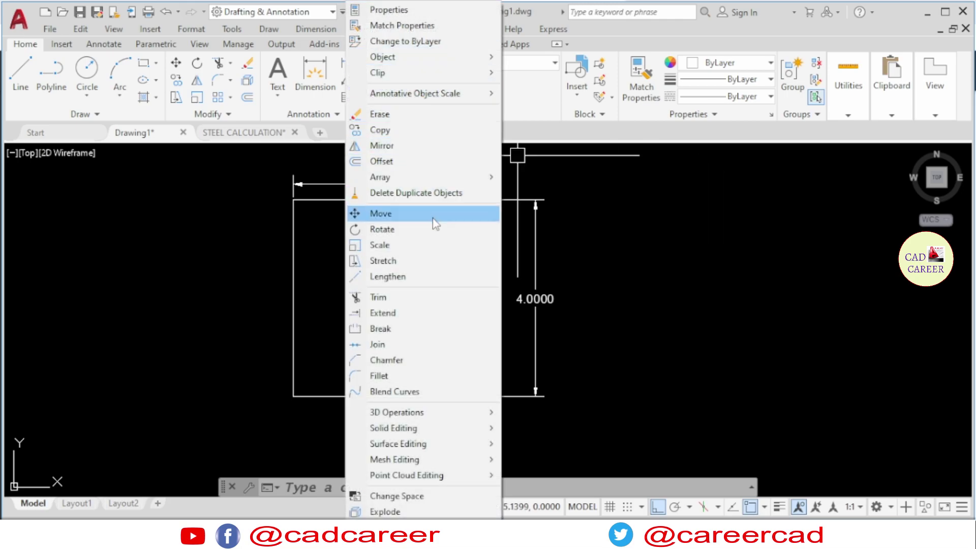
pyautogui.click(428, 249)
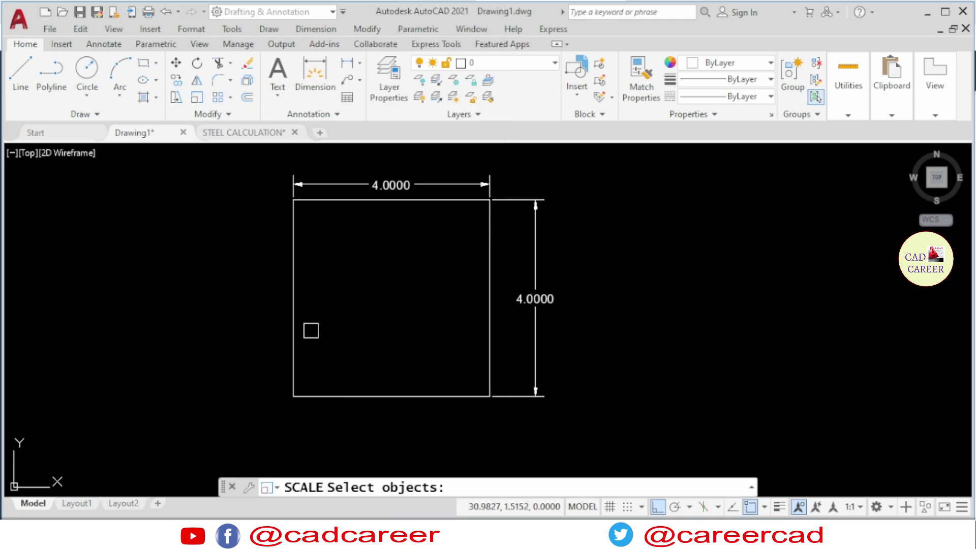
pyautogui.click(294, 306)
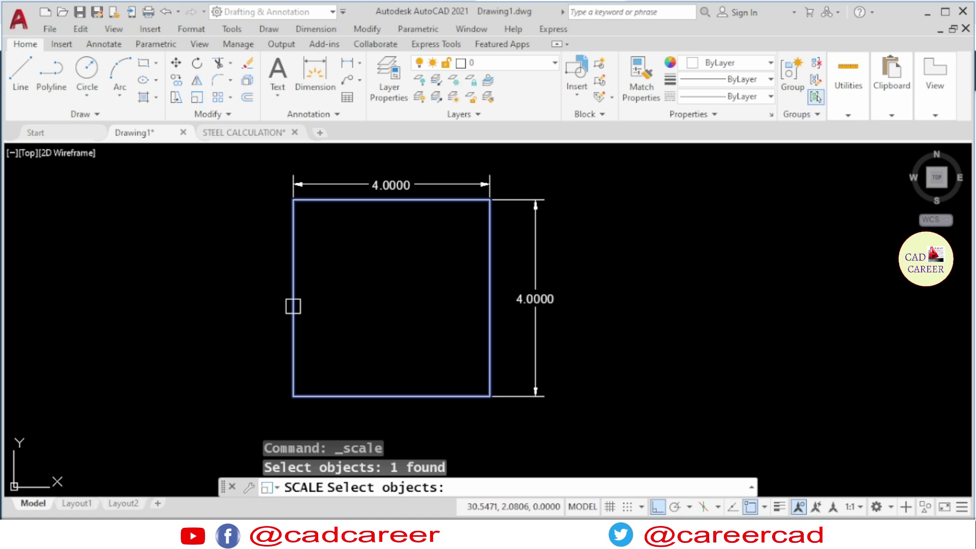
pyautogui.press('Return')
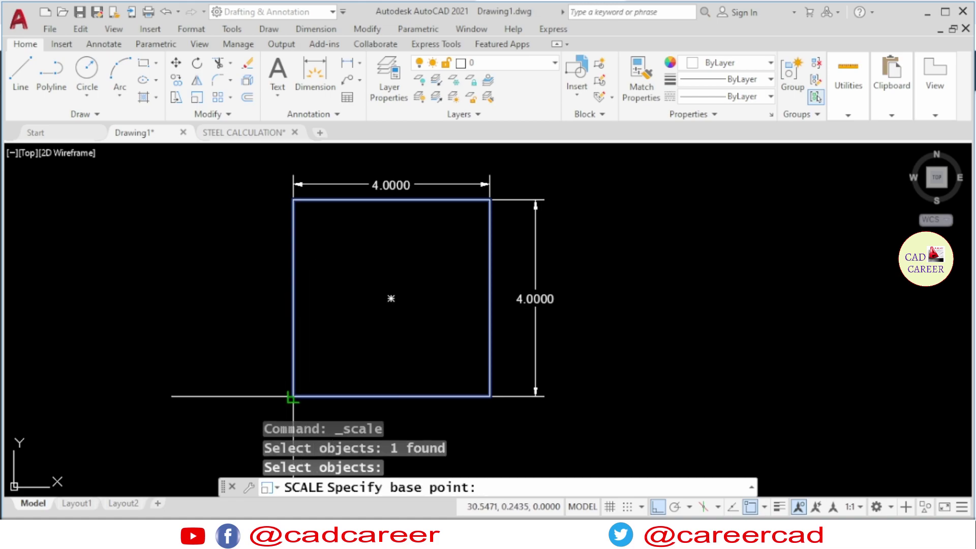
pyautogui.click(294, 396)
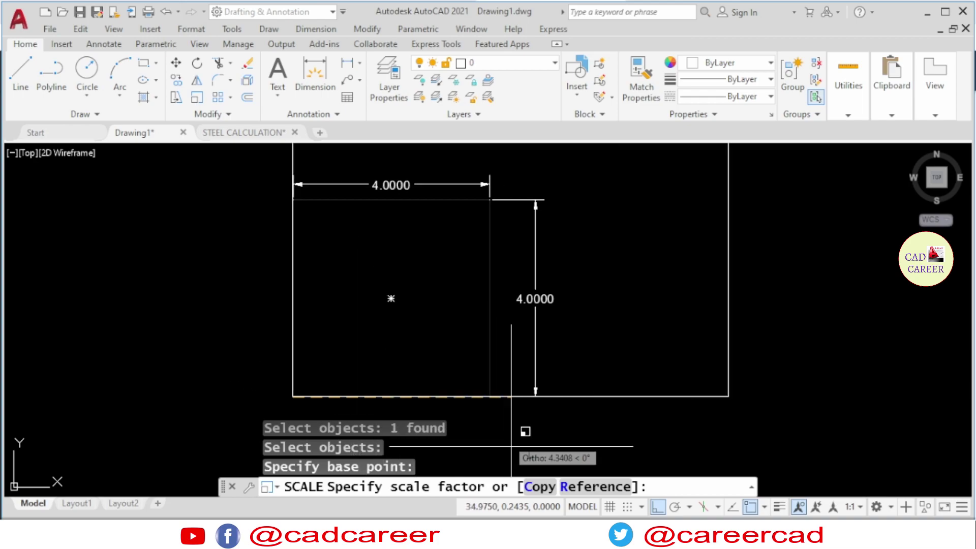
pyautogui.click(540, 489)
pyautogui.write('.5')
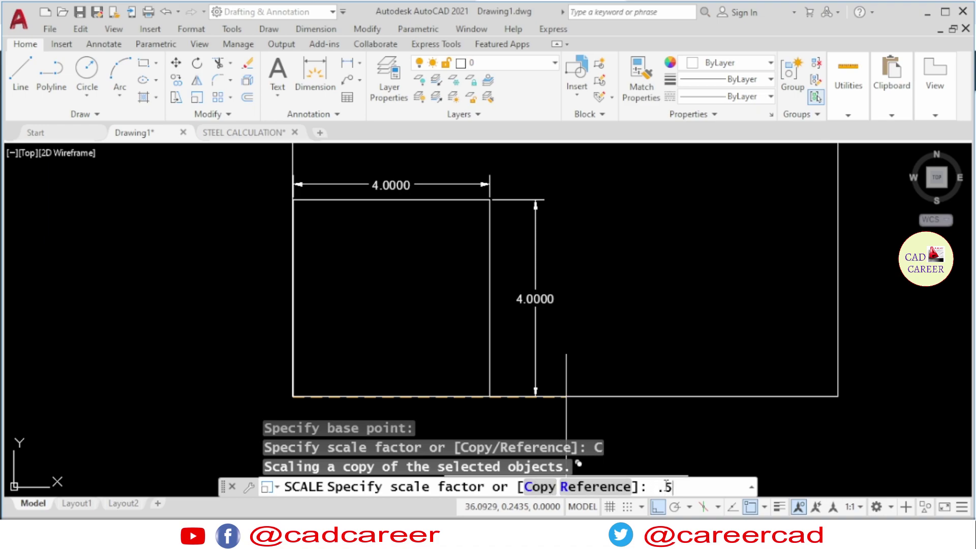
pyautogui.press('Return')
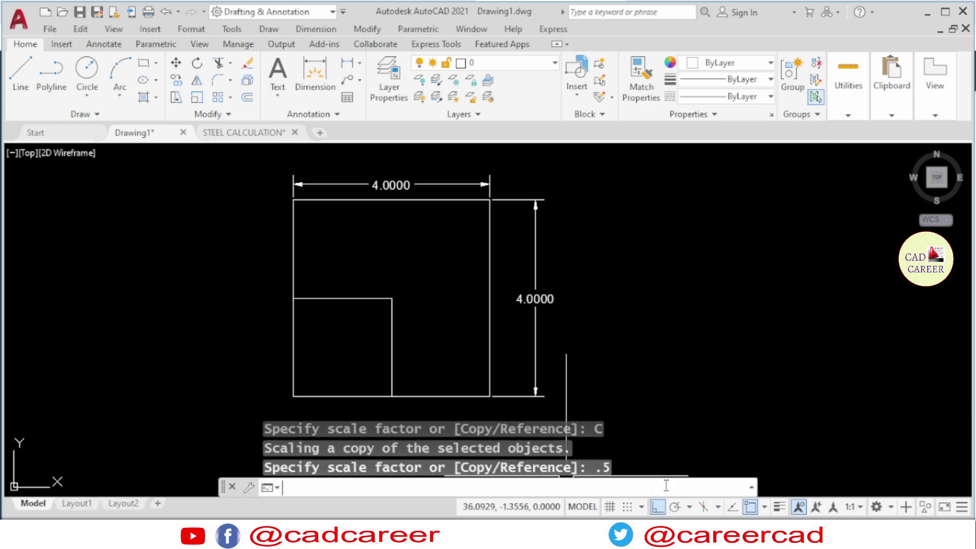
pyautogui.click(454, 205)
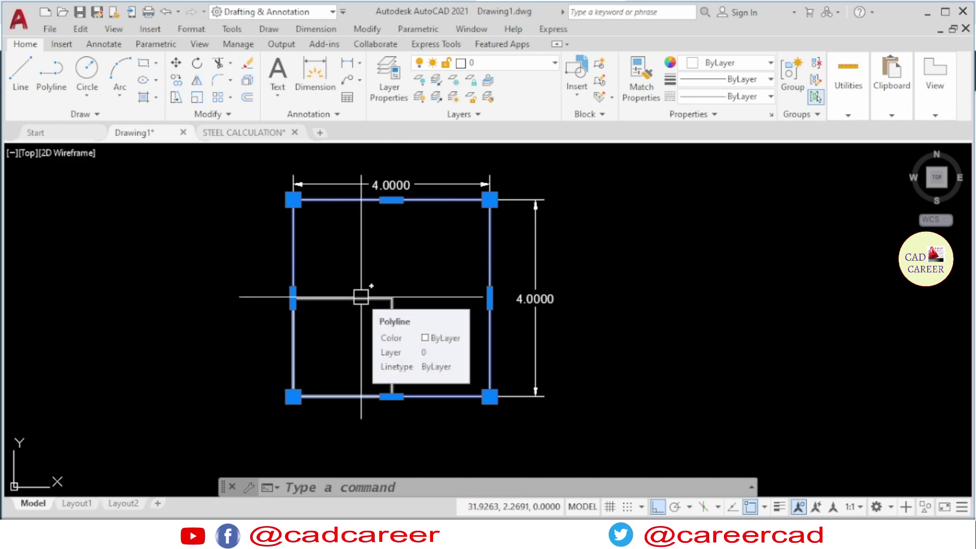
# - Begin a linear dimension on the small square's top edge, then cancel it
pyautogui.press('Escape')
pyautogui.press('Escape')
pyautogui.press('Escape')
pyautogui.click(316, 29)
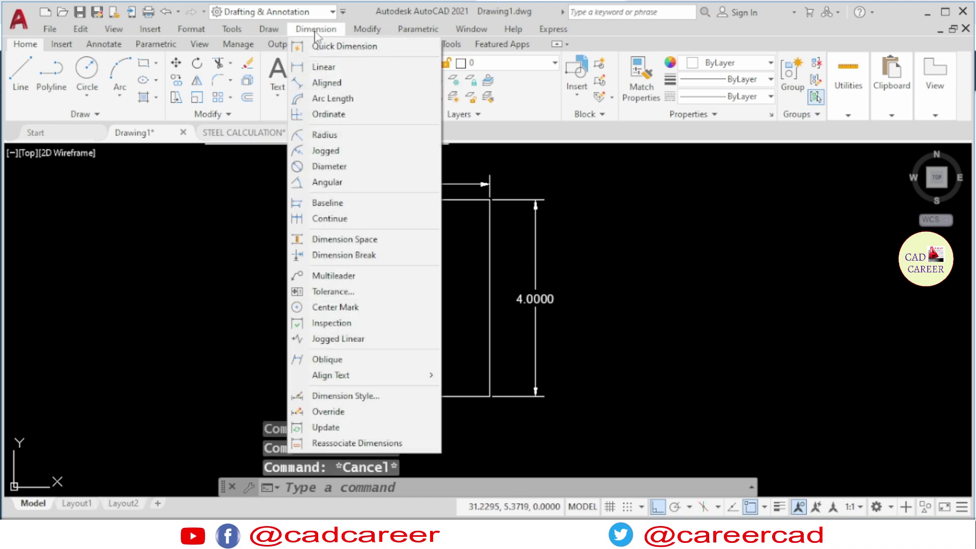
pyautogui.click(326, 67)
pyautogui.click(293, 298)
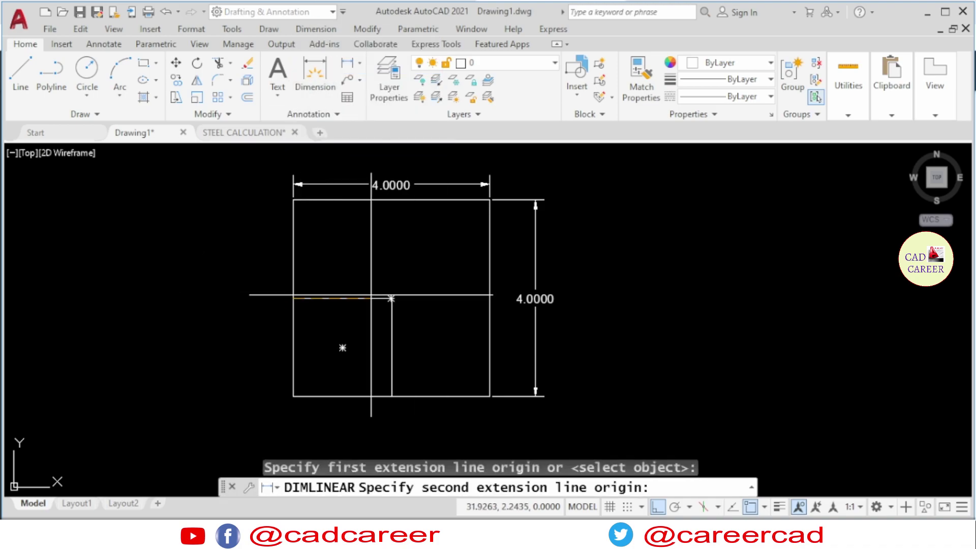
pyautogui.click(391, 298)
pyautogui.scroll(5, 344, 287)
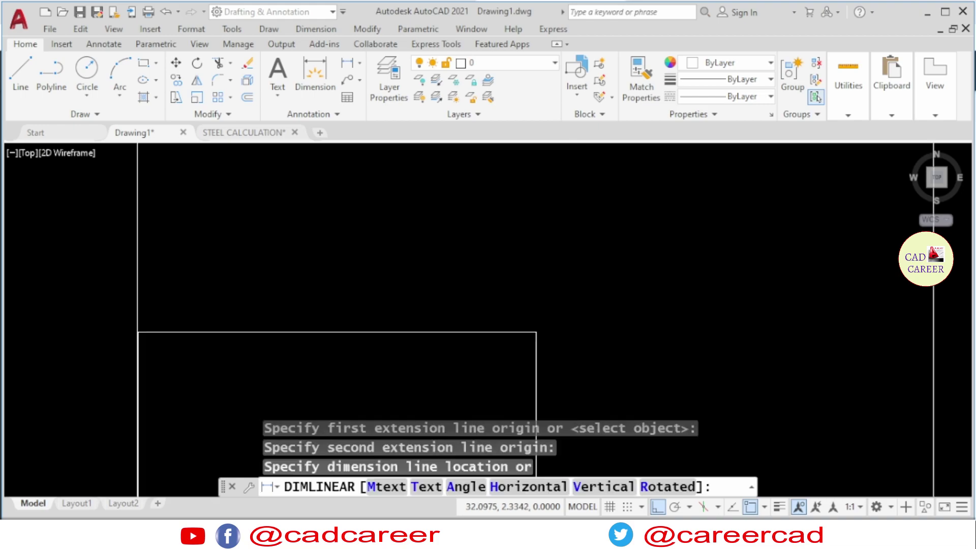
pyautogui.press('Escape')
pyautogui.scroll(-2, 340, 270)
# - Dimension the small square's top edge as 2.0000, placed above it
pyautogui.click(316, 29)
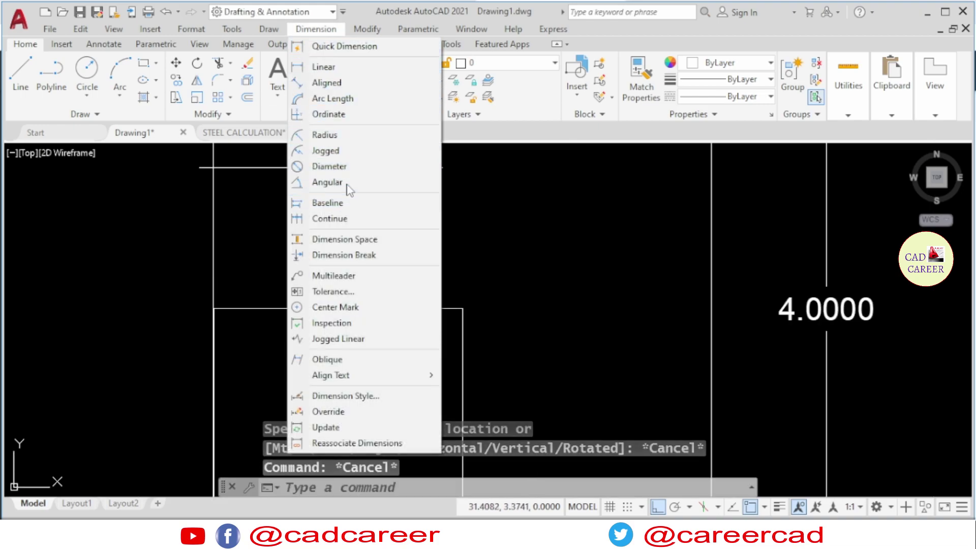
pyautogui.click(353, 67)
pyautogui.scroll(3, 223, 269)
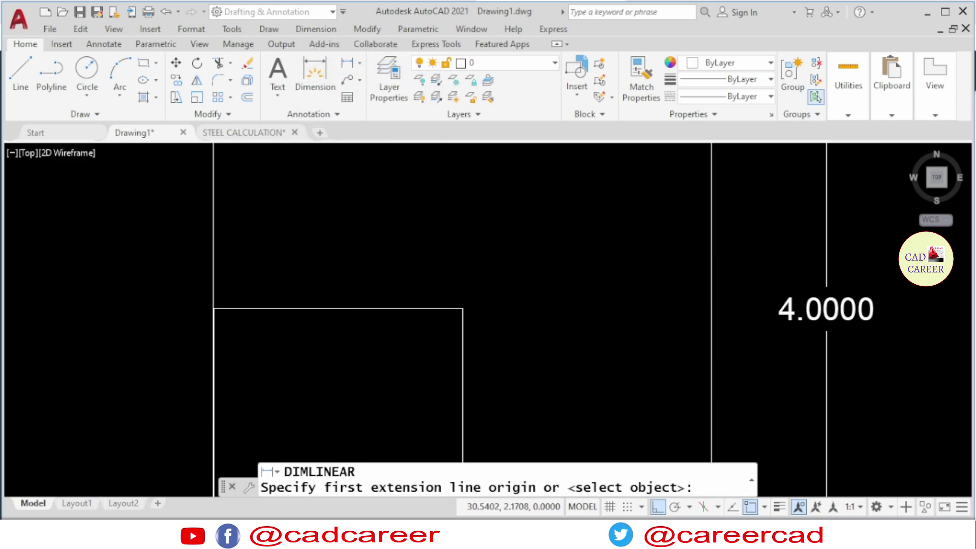
pyautogui.scroll(2, 223, 269)
pyautogui.click(225, 279)
pyautogui.scroll(-3, 239, 279)
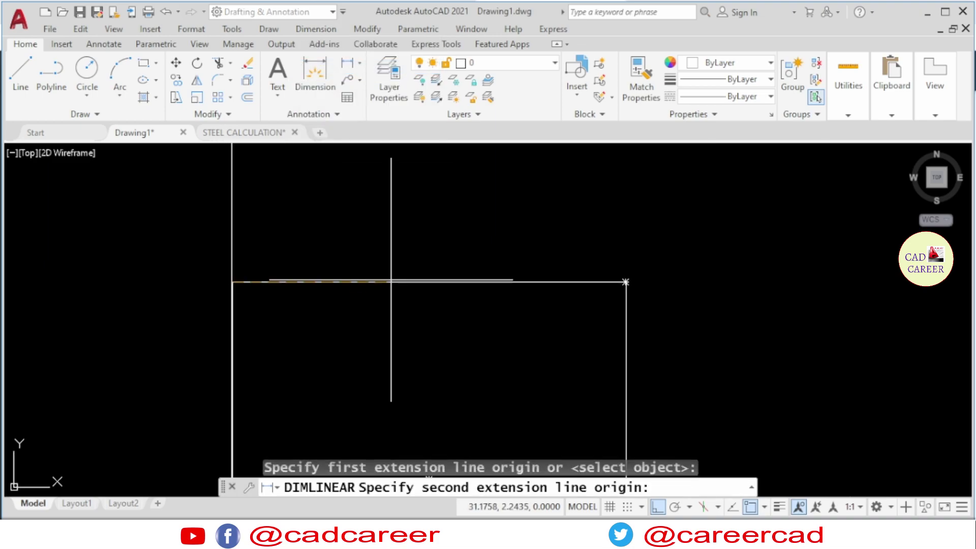
pyautogui.click(626, 282)
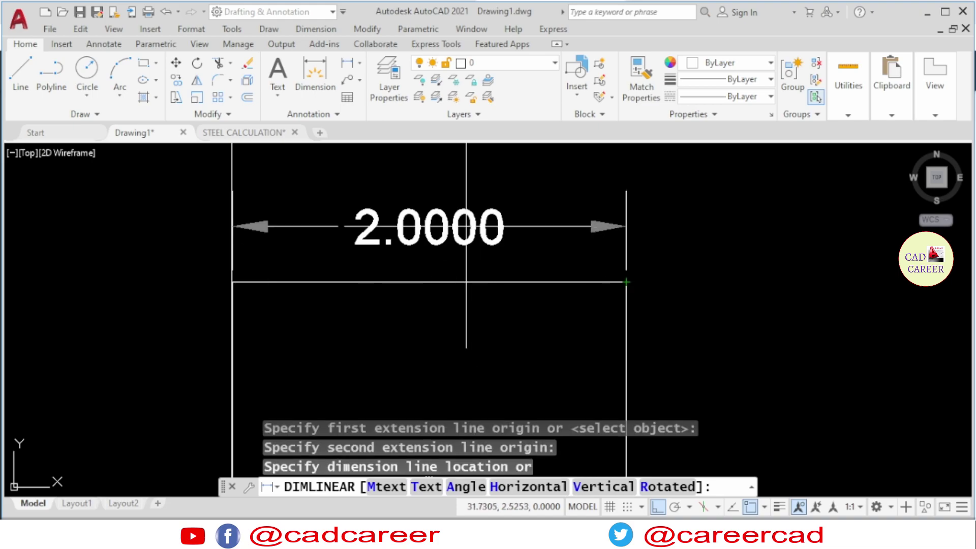
pyautogui.click(462, 225)
pyautogui.scroll(-2, 462, 225)
pyautogui.scroll(-1, 392, 224)
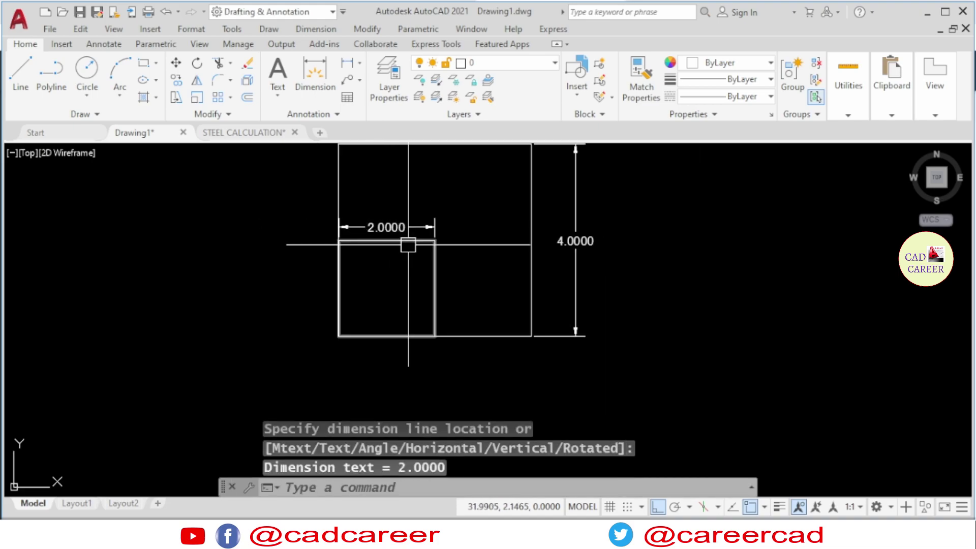
# - Pan the view to show the whole drawing shifted toward the left
pyautogui.moveTo(410, 244); pyautogui.dragTo(365, 198, button='middle')
pyautogui.moveTo(403, 239)
pyautogui.mouseDown(button='middle')
pyautogui.moveTo(389, 269)
pyautogui.moveTo(388, 258)
pyautogui.mouseUp(button='middle')
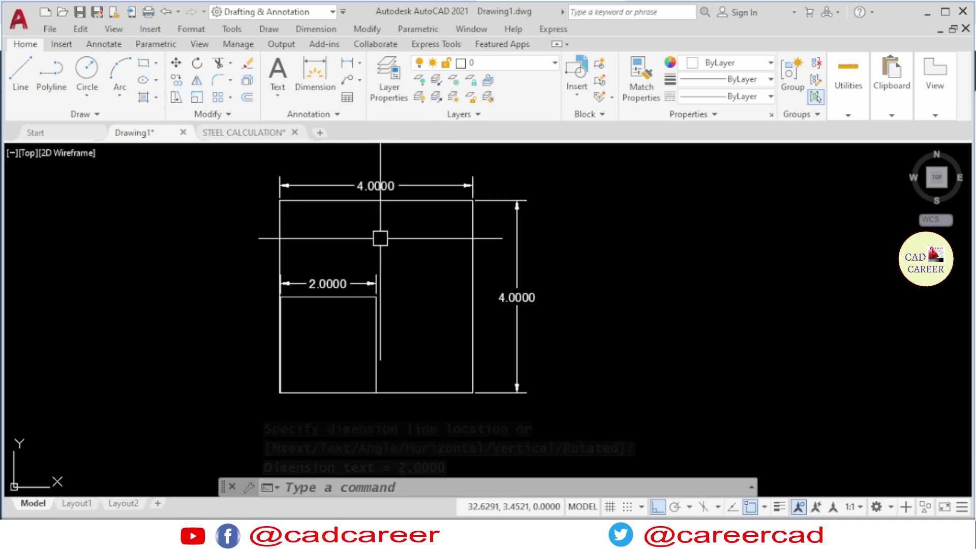
pyautogui.scroll(-2, 384, 244)
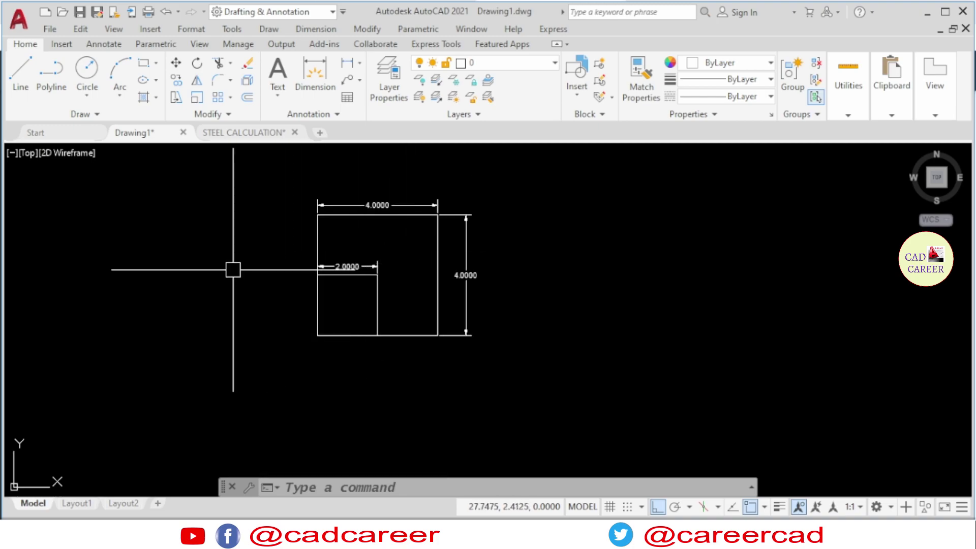
pyautogui.moveTo(348, 278); pyautogui.dragTo(241, 294, button='middle')
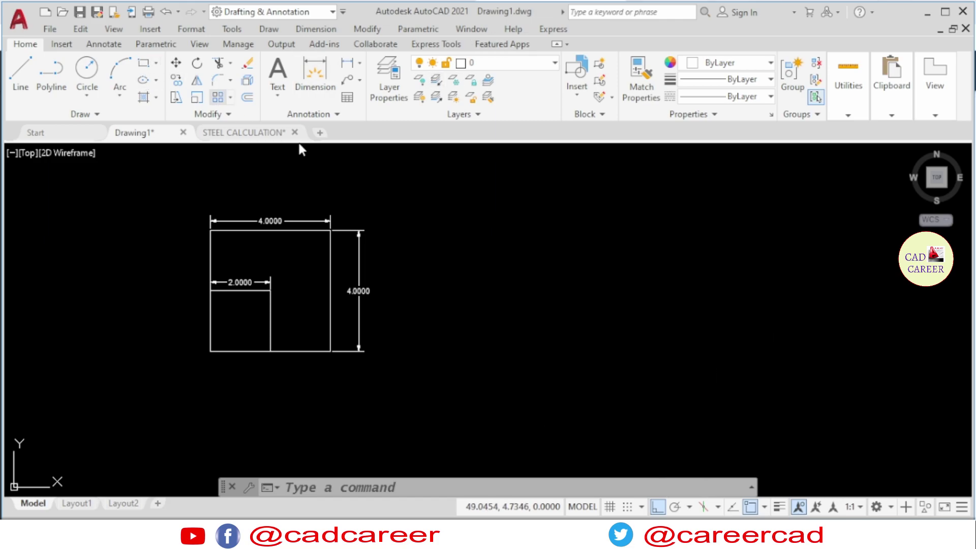
# - Draw a new rectangle to the right of the squares with the REC command
pyautogui.write('rec')
pyautogui.press('Return')
pyautogui.click(485, 368)
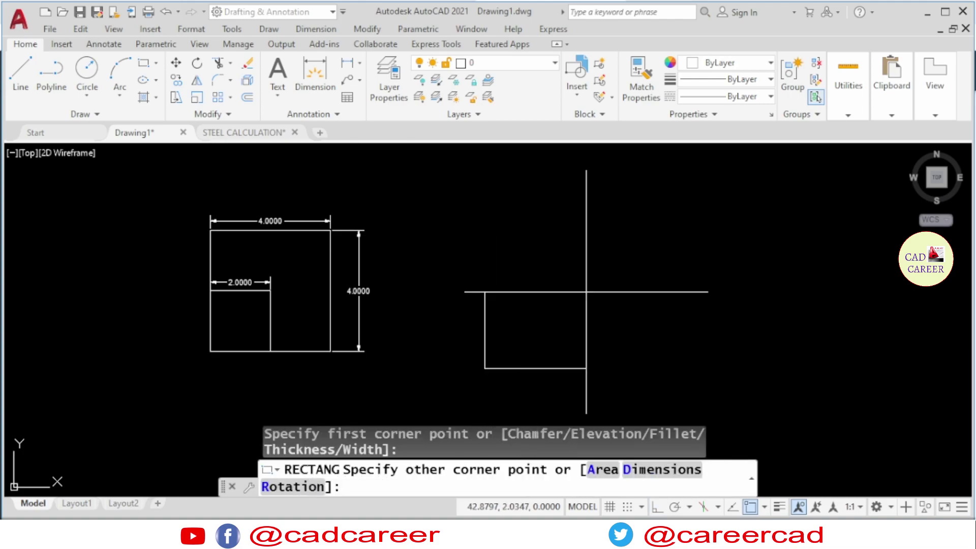
pyautogui.click(658, 259)
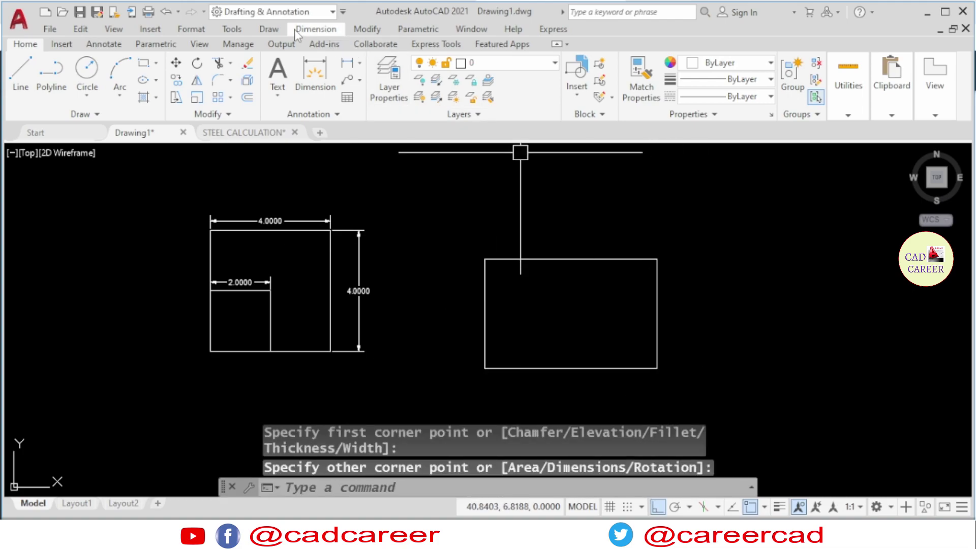
# - Scale the new rectangle from its lower-left corner using the Reference option
pyautogui.click(359, 34)
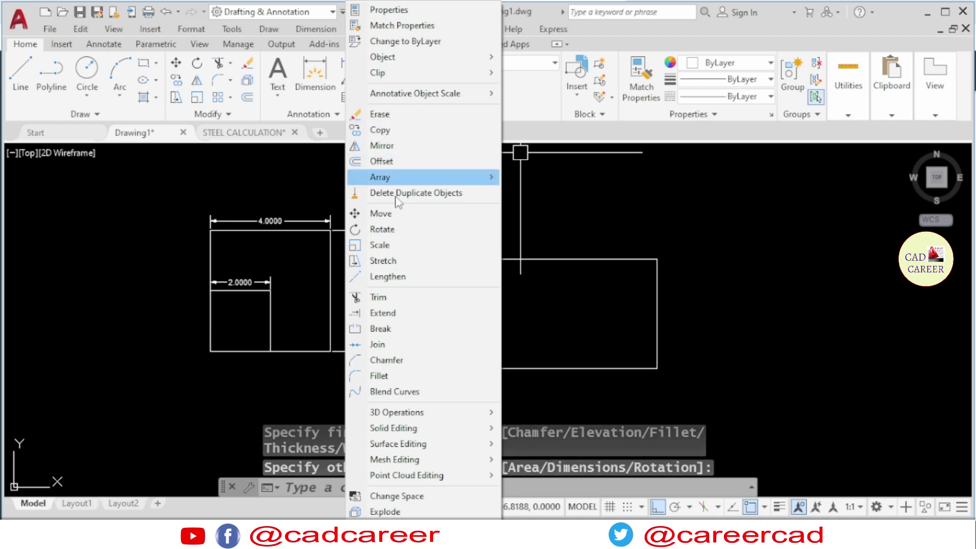
pyautogui.click(412, 244)
pyautogui.click(525, 261)
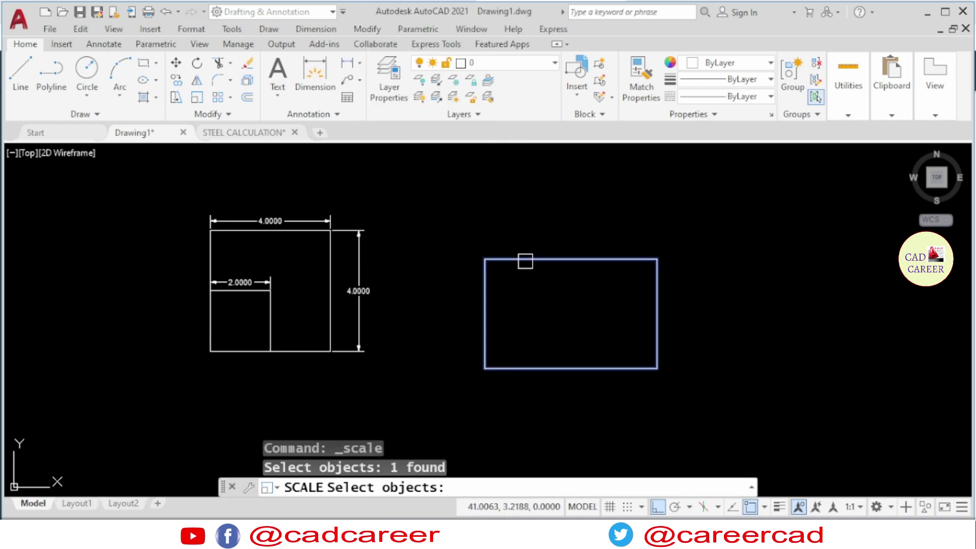
pyautogui.press('Return')
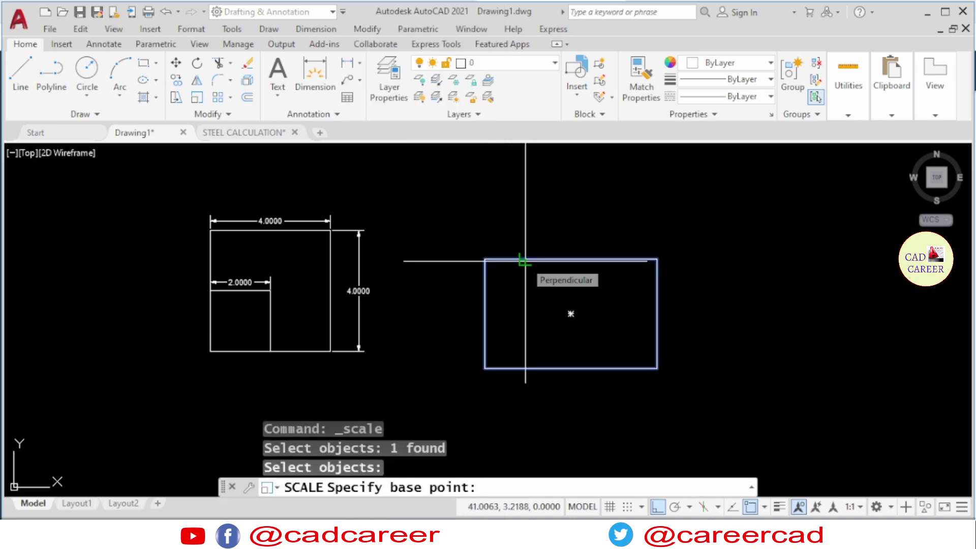
pyautogui.click(484, 368)
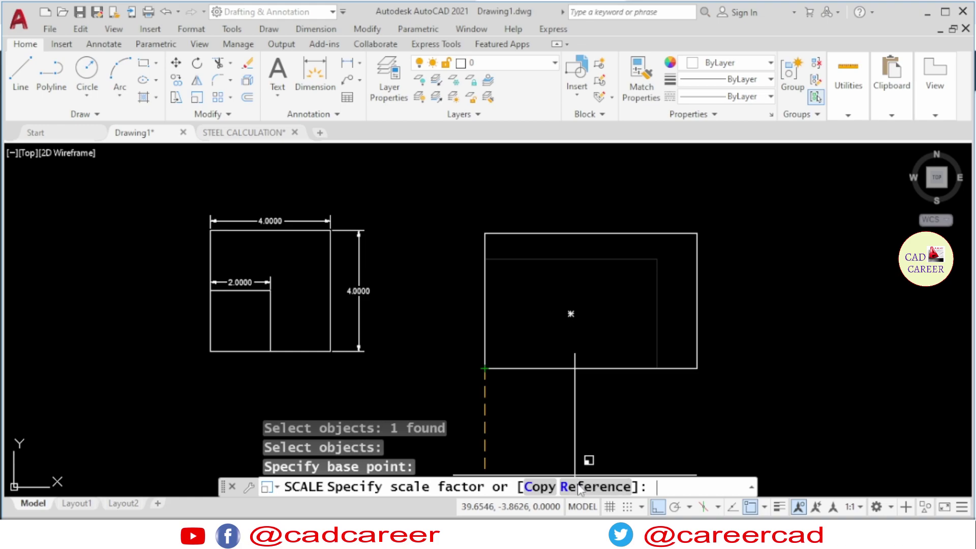
pyautogui.click(579, 488)
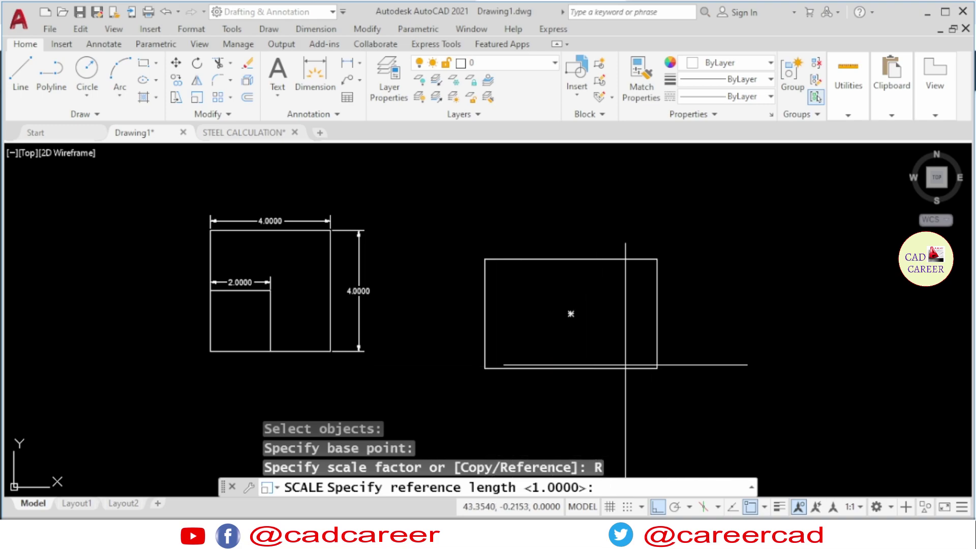
# - Rescale the rectangle by reference so its bottom edge measures 2 units
pyautogui.click(485, 368)
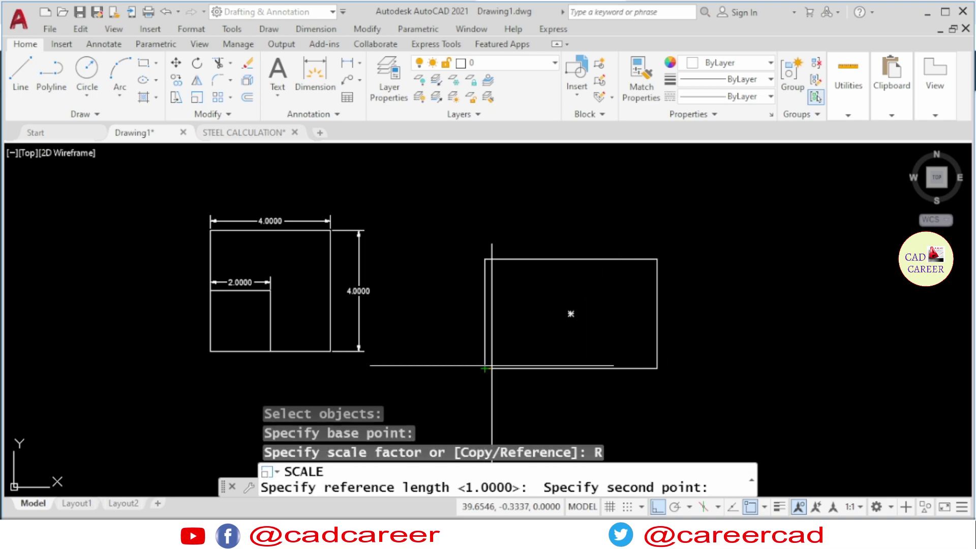
pyautogui.click(656, 368)
pyautogui.write('2')
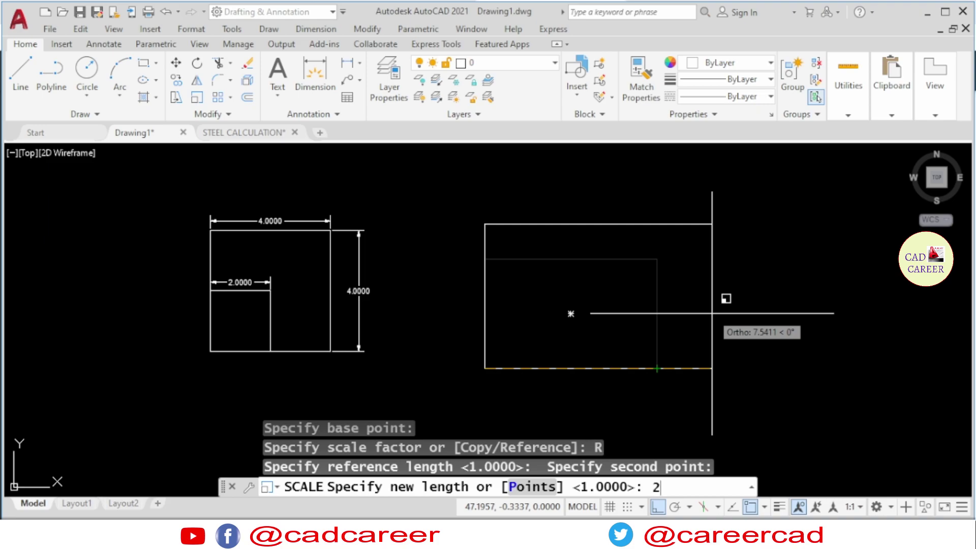
pyautogui.press('Return')
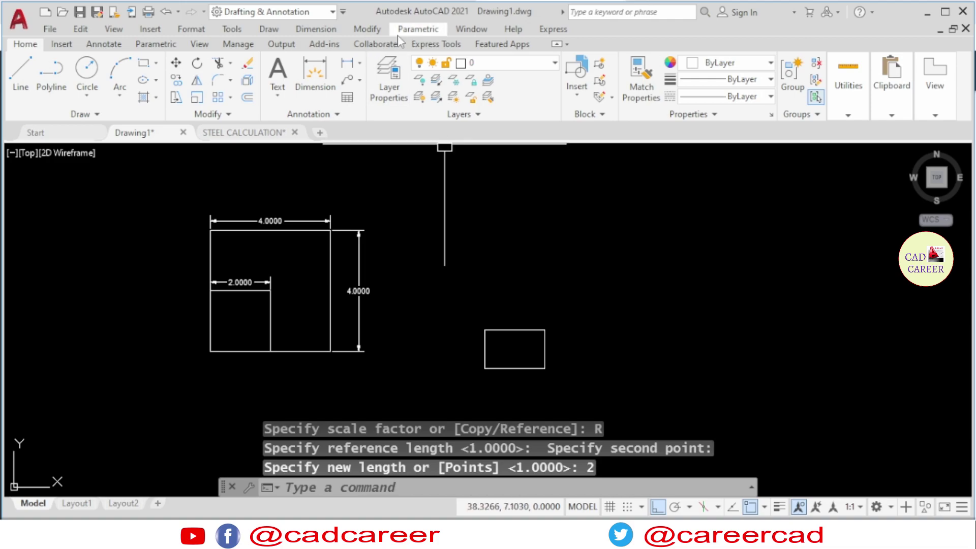
# - Start a linear dimension from the Dimension menu
pyautogui.click(316, 30)
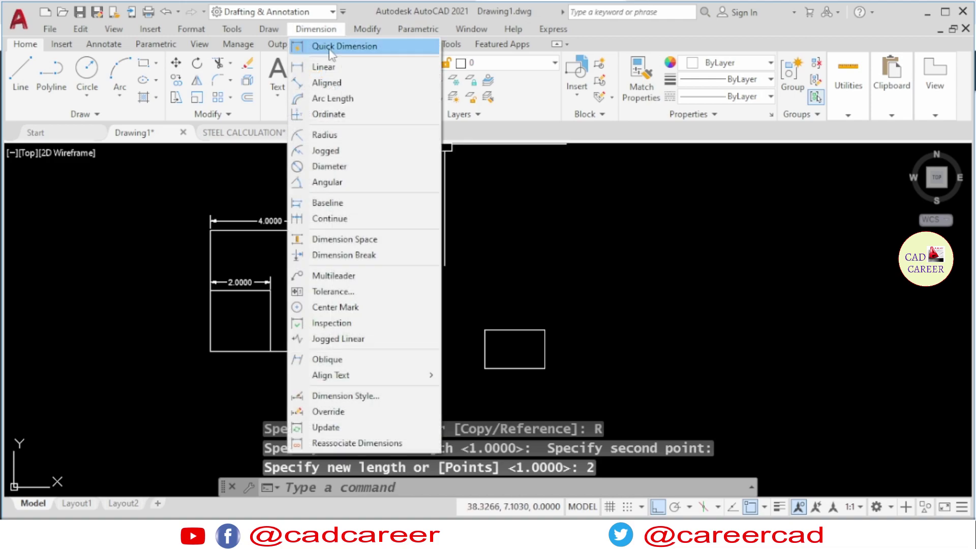
pyautogui.click(346, 69)
pyautogui.scroll(4, 503, 353)
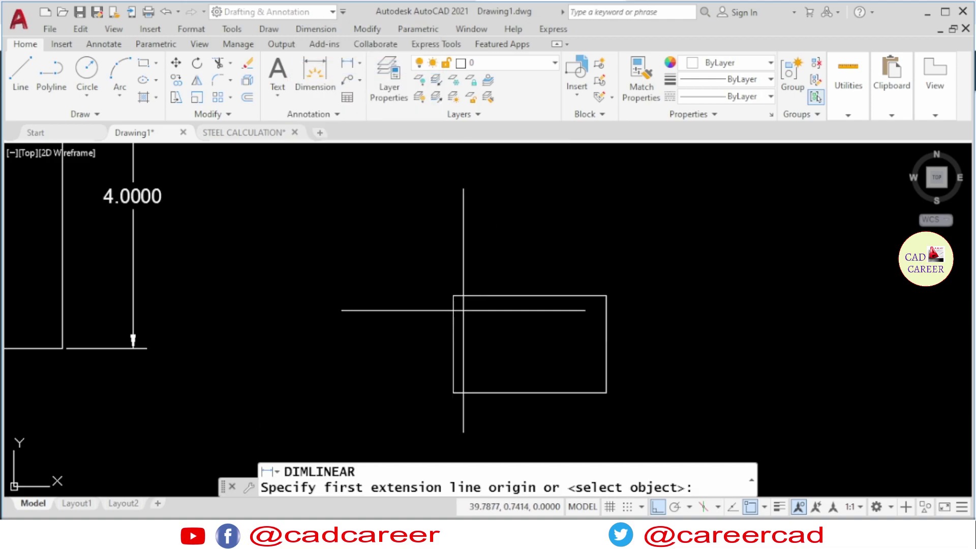
# - Place a 2.0000 linear dimension above the rectangle's top edge
pyautogui.click(453, 295)
pyautogui.click(606, 295)
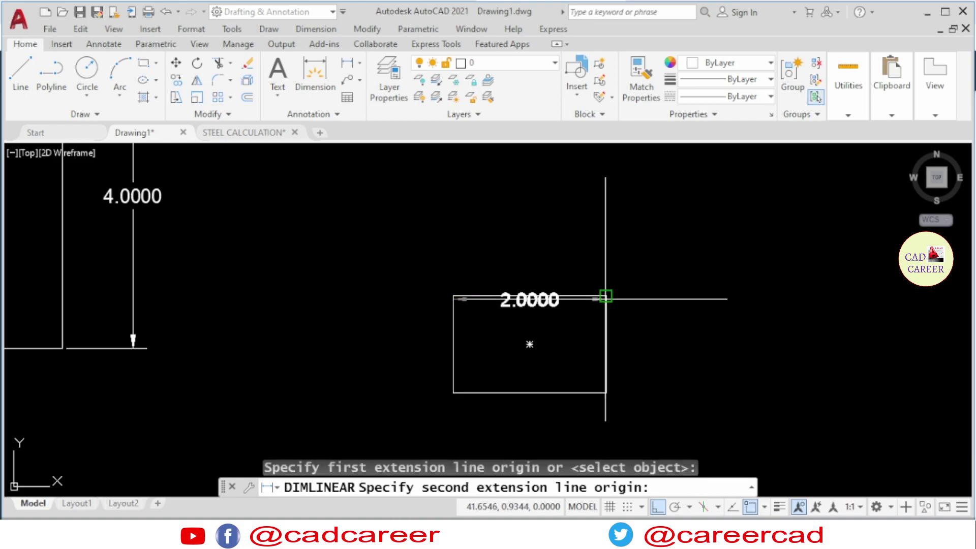
pyautogui.click(558, 263)
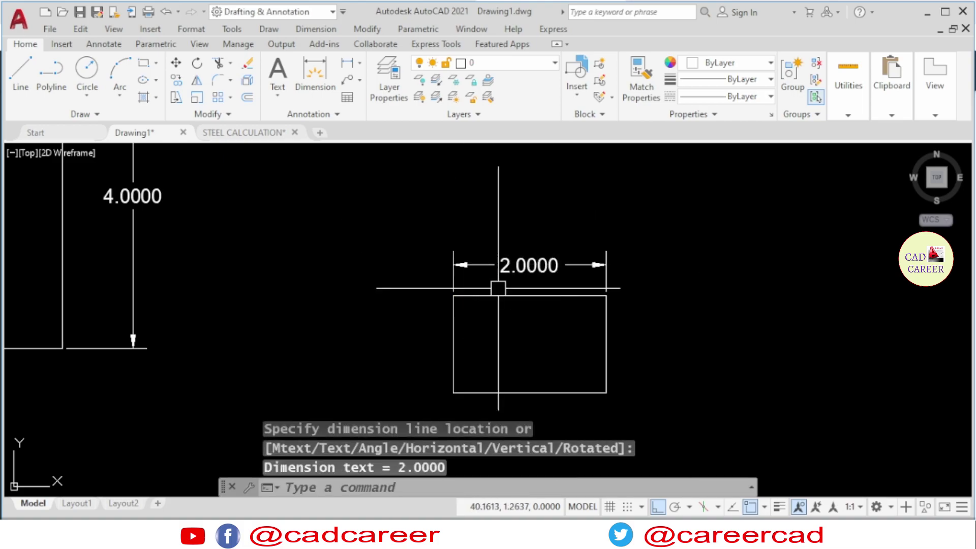
pyautogui.moveTo(477, 270); pyautogui.dragTo(464, 250, button='middle')
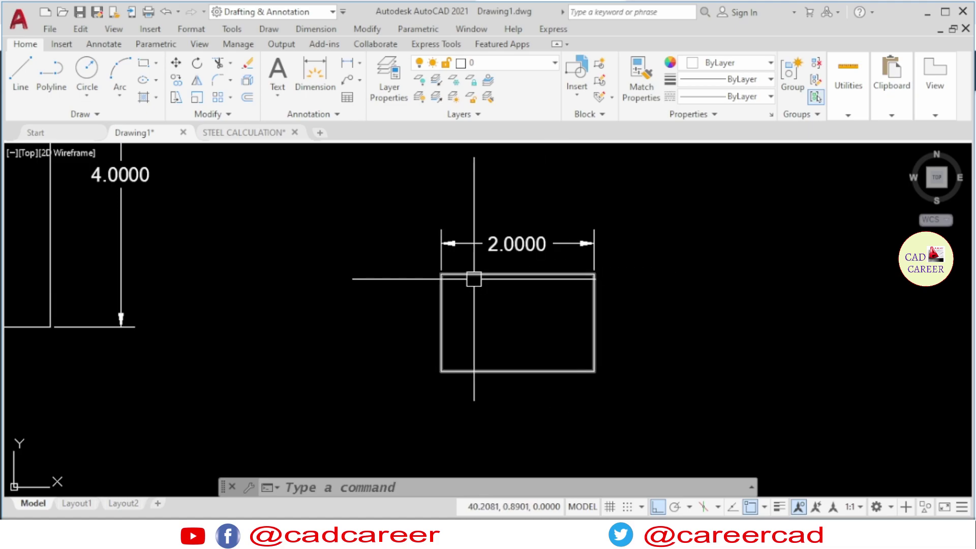
pyautogui.scroll(-4, 521, 278)
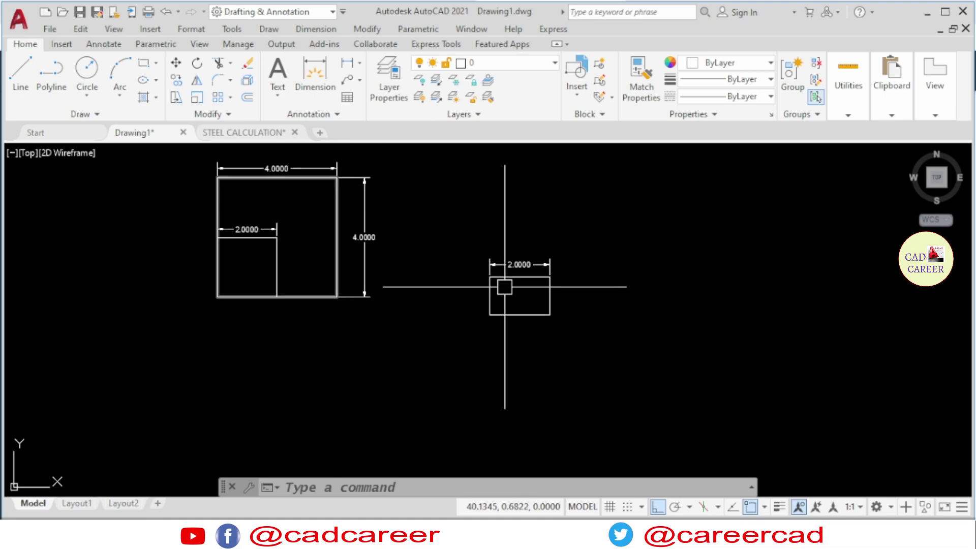
pyautogui.scroll(3, 516, 278)
pyautogui.scroll(1, 519, 274)
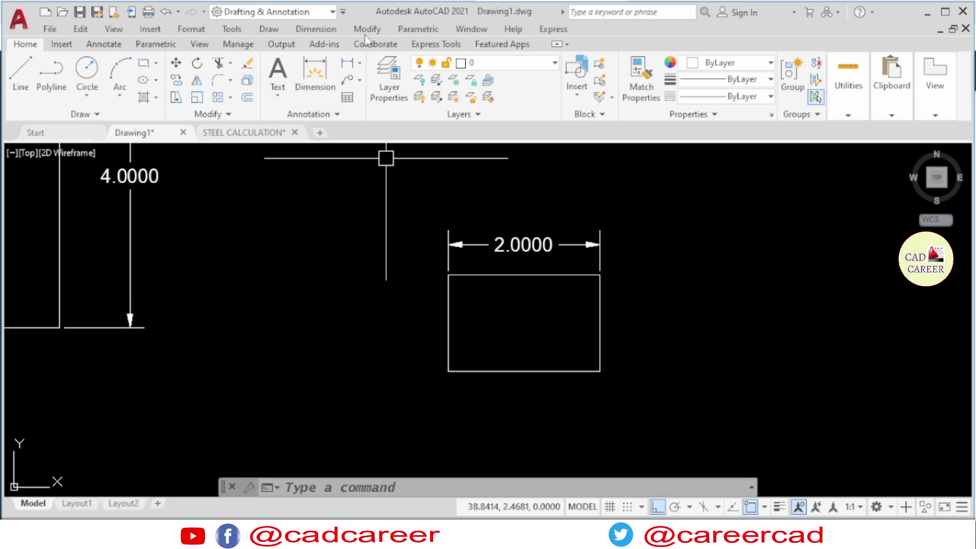
# - Scale the rectangle from its lower-left corner by reference so its left edge becomes 2
pyautogui.click(380, 35)
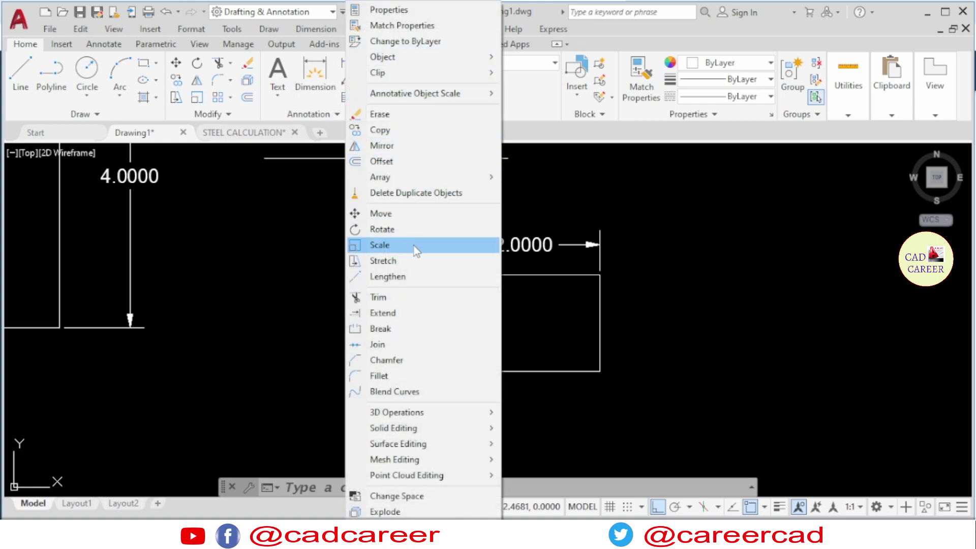
pyautogui.click(413, 249)
pyautogui.click(448, 316)
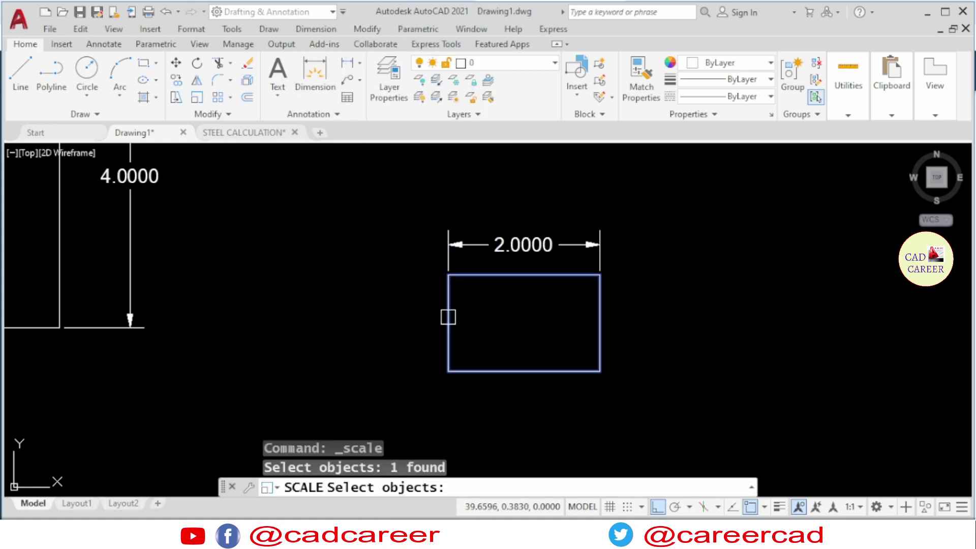
pyautogui.press('Return')
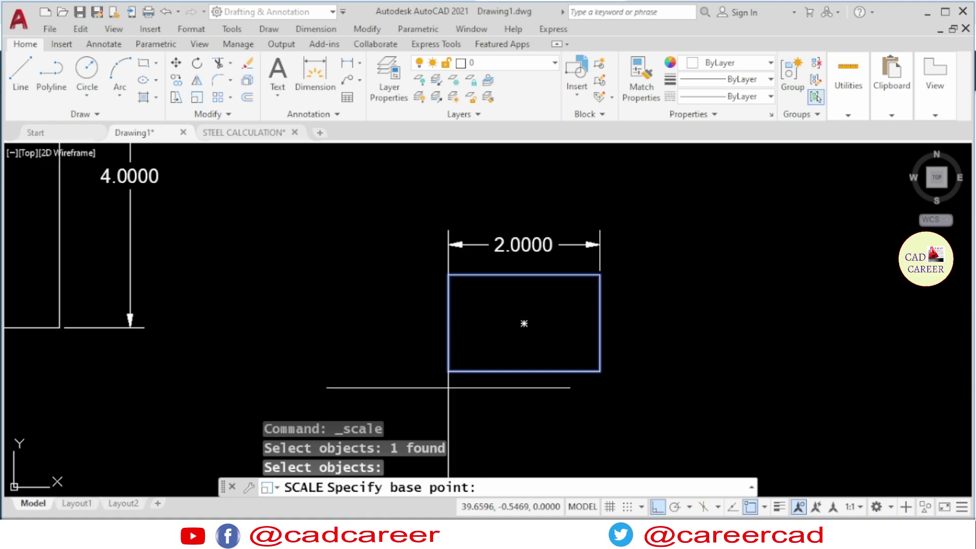
pyautogui.click(448, 372)
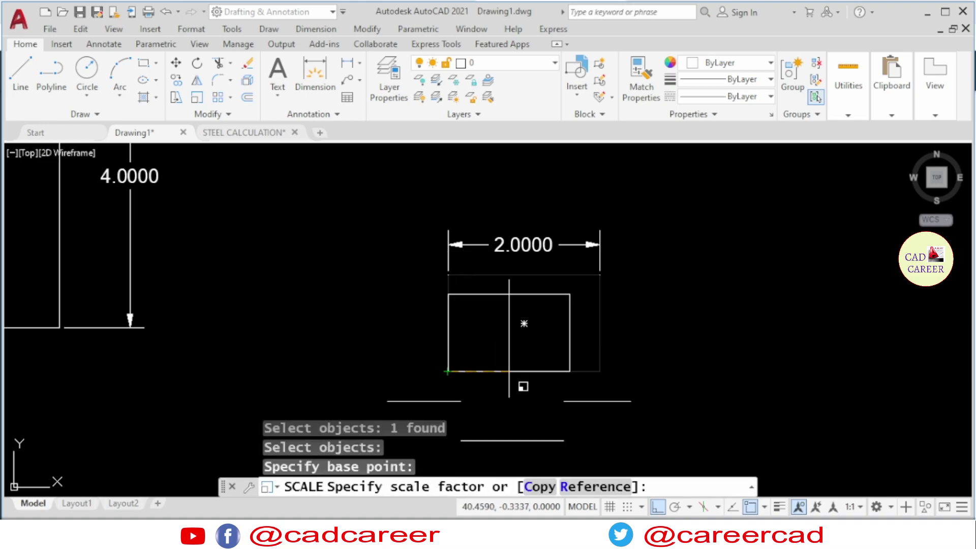
pyautogui.click(578, 487)
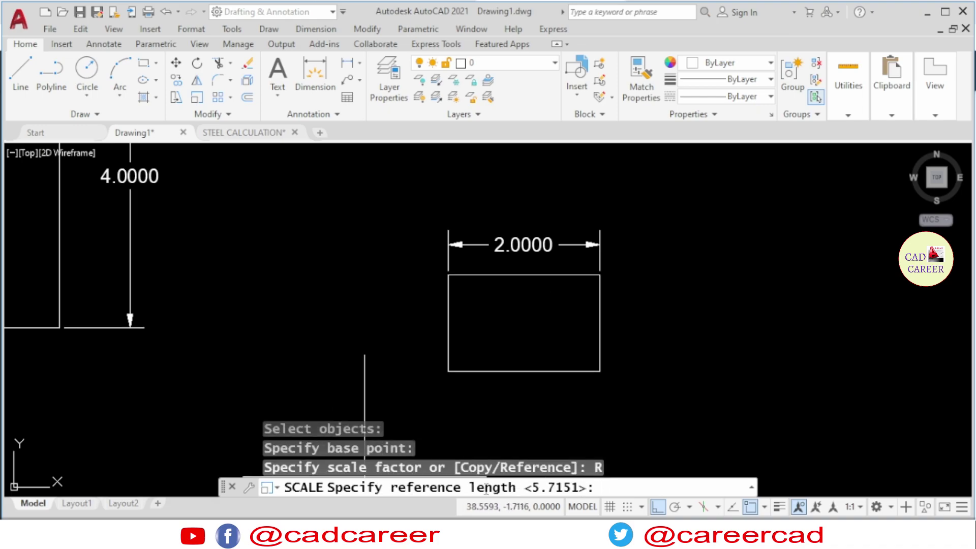
pyautogui.click(448, 371)
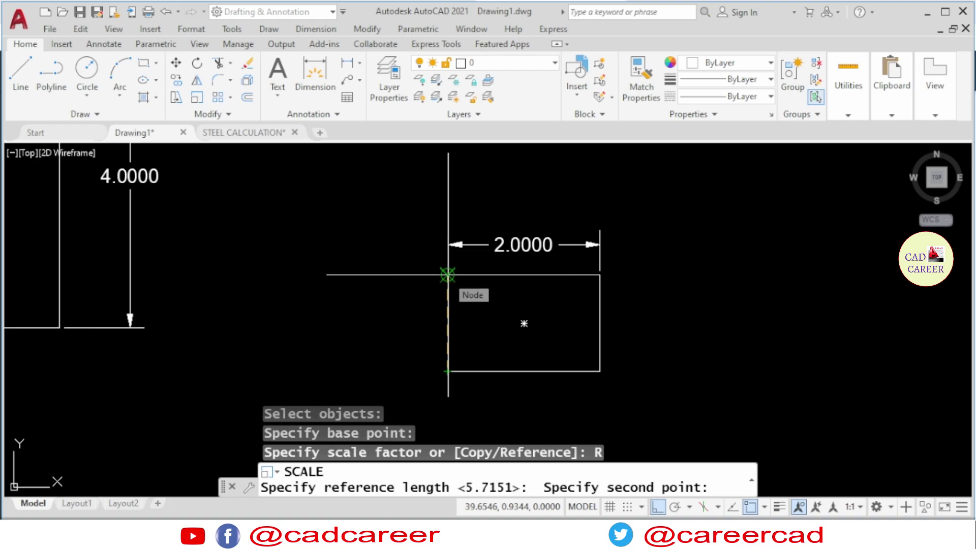
pyautogui.click(447, 275)
pyautogui.write('2')
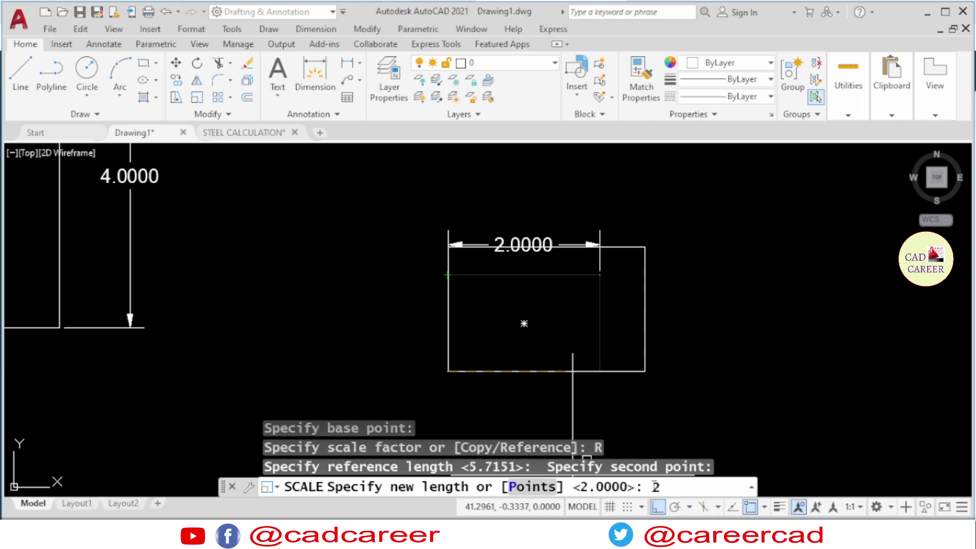
pyautogui.press('Return')
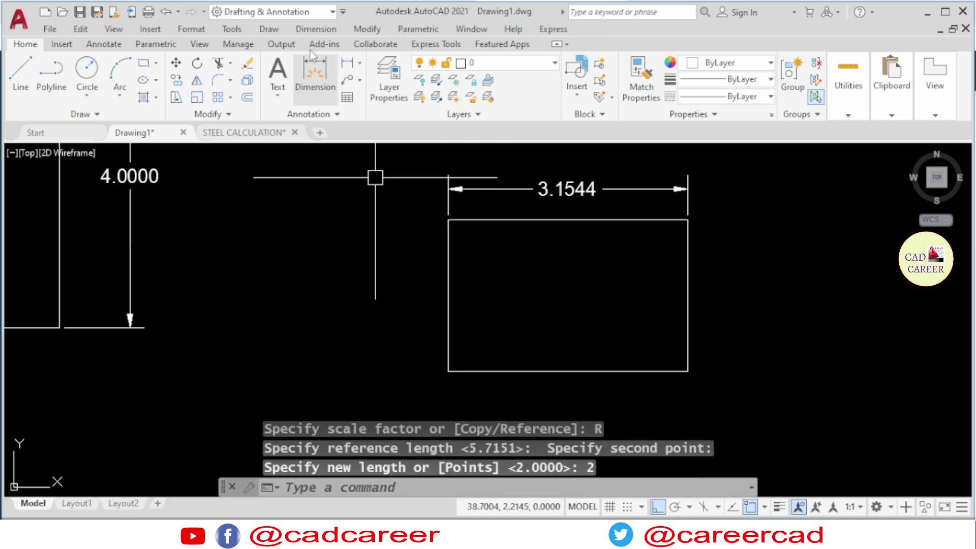
# - Add a vertical 2.0000 linear dimension along the rectangle's left edge
pyautogui.click(327, 30)
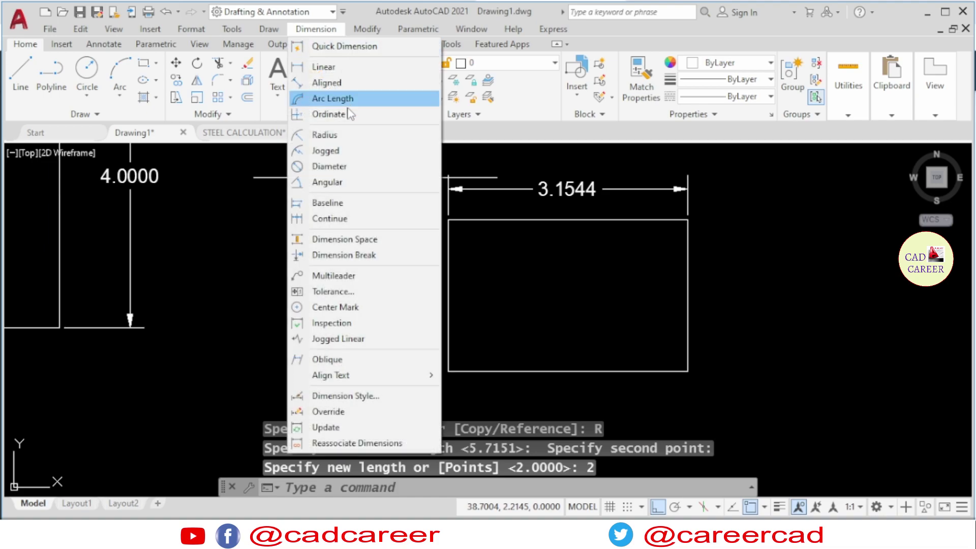
pyautogui.click(348, 67)
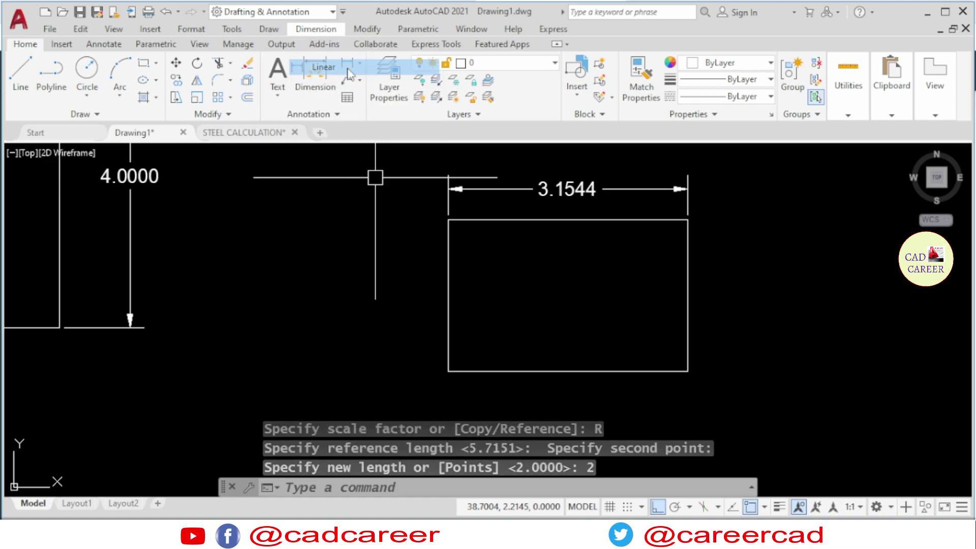
pyautogui.click(447, 219)
pyautogui.click(447, 372)
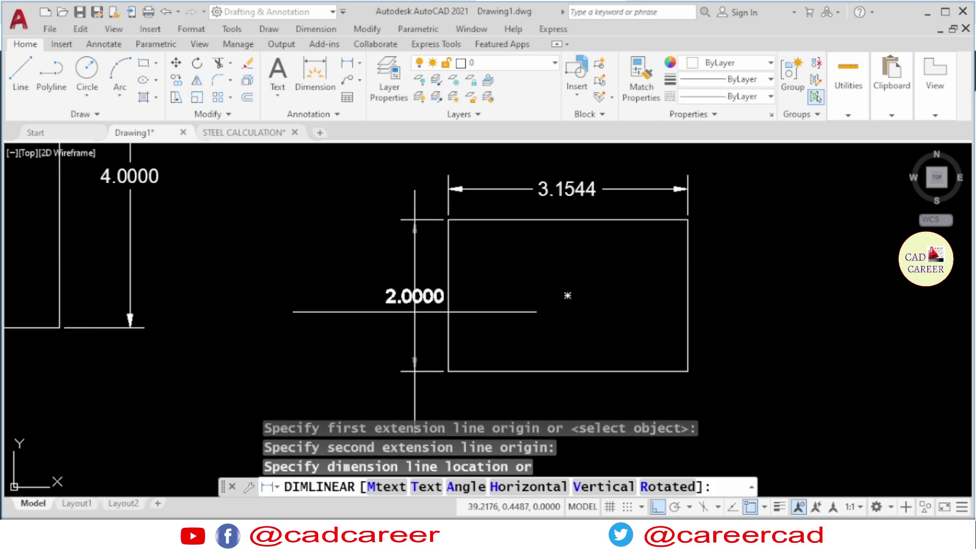
pyautogui.click(380, 279)
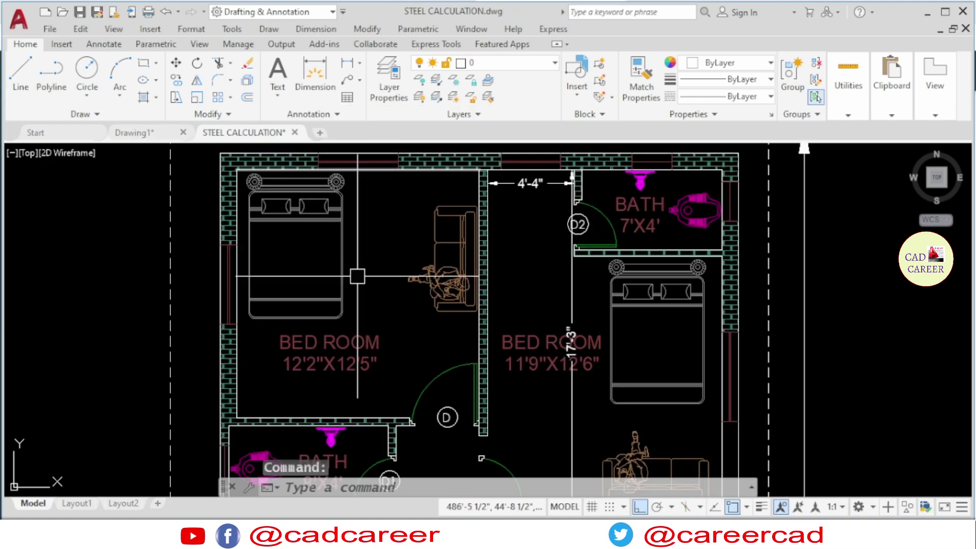
pyautogui.scroll(5, 433, 405)
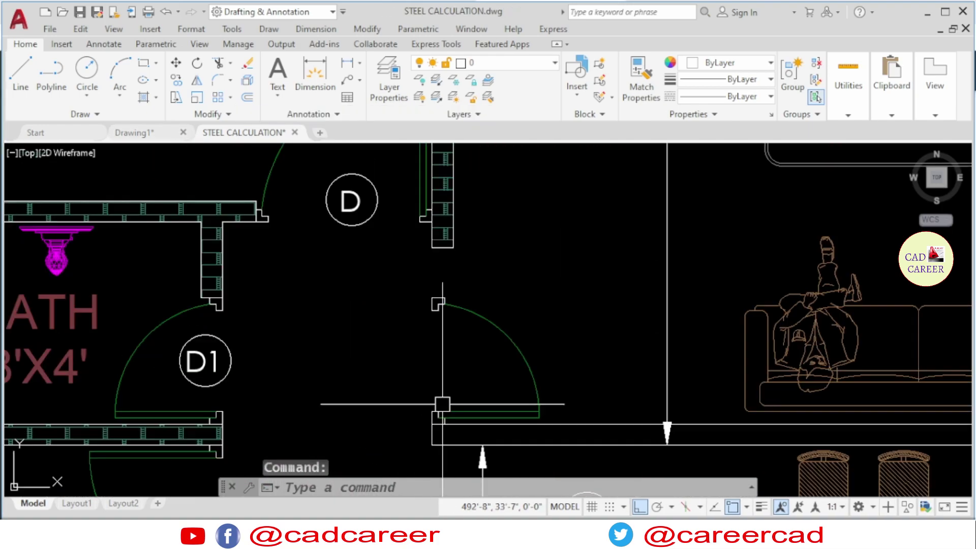
pyautogui.scroll(-2, 382, 325)
pyautogui.moveTo(414, 331); pyautogui.dragTo(371, 305, button='middle')
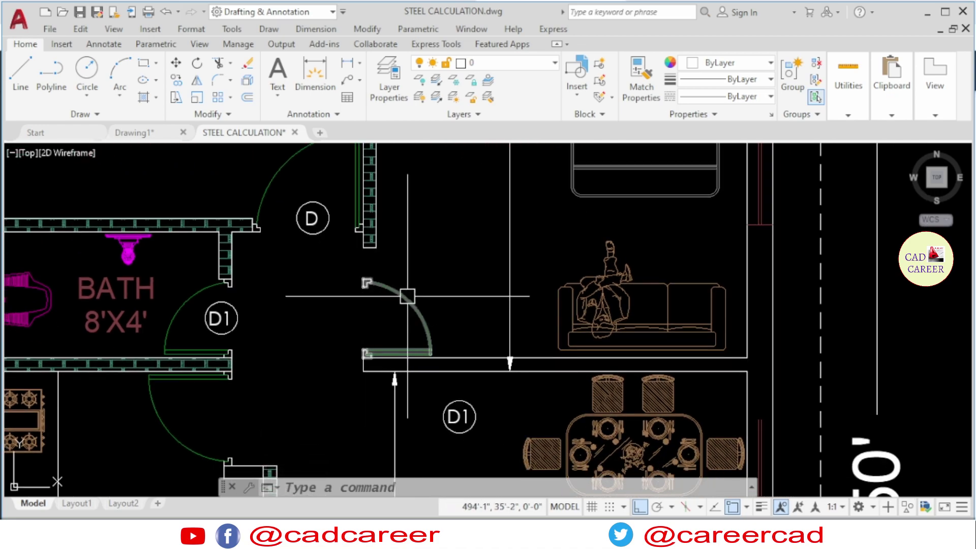
pyautogui.scroll(4, 393, 299)
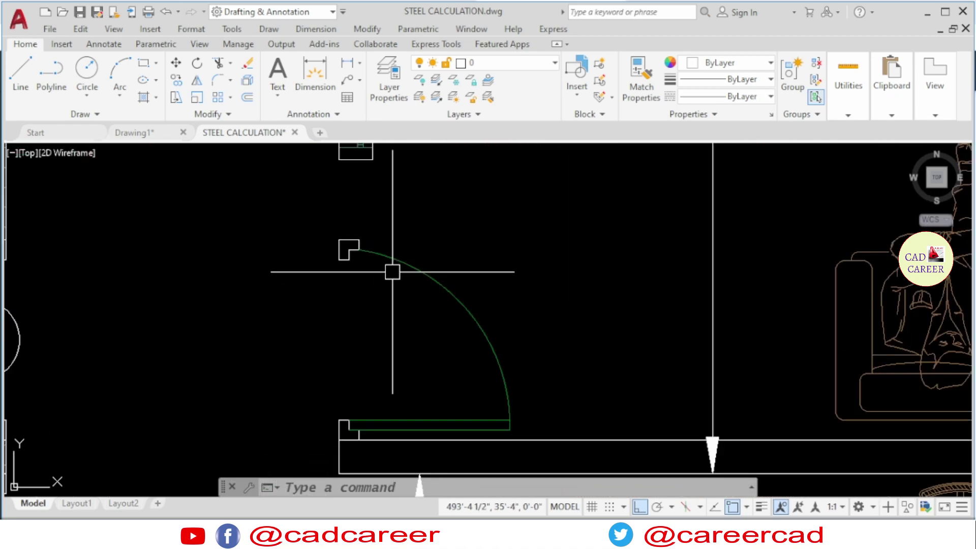
pyautogui.scroll(-4, 392, 274)
pyautogui.scroll(2, 393, 273)
pyautogui.scroll(2, 392, 269)
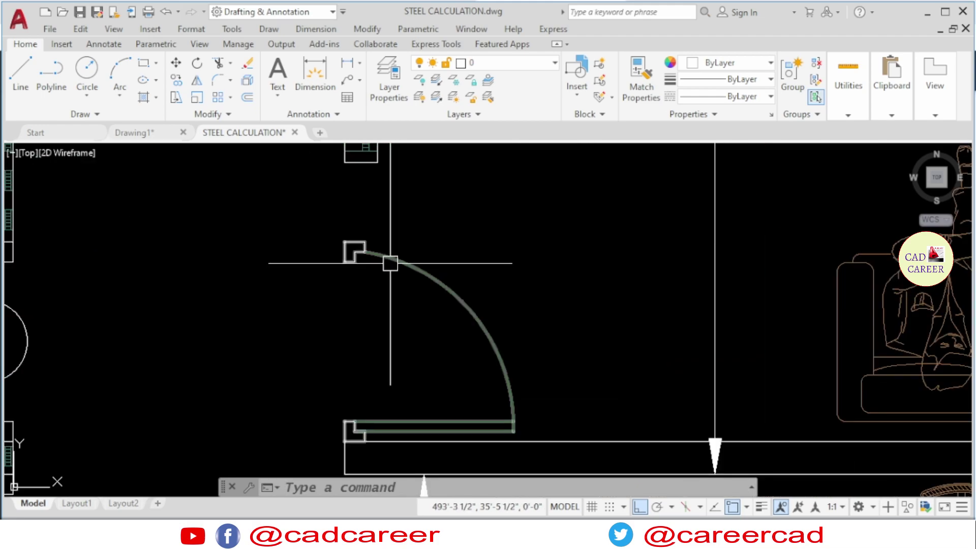
pyautogui.scroll(-2, 390, 263)
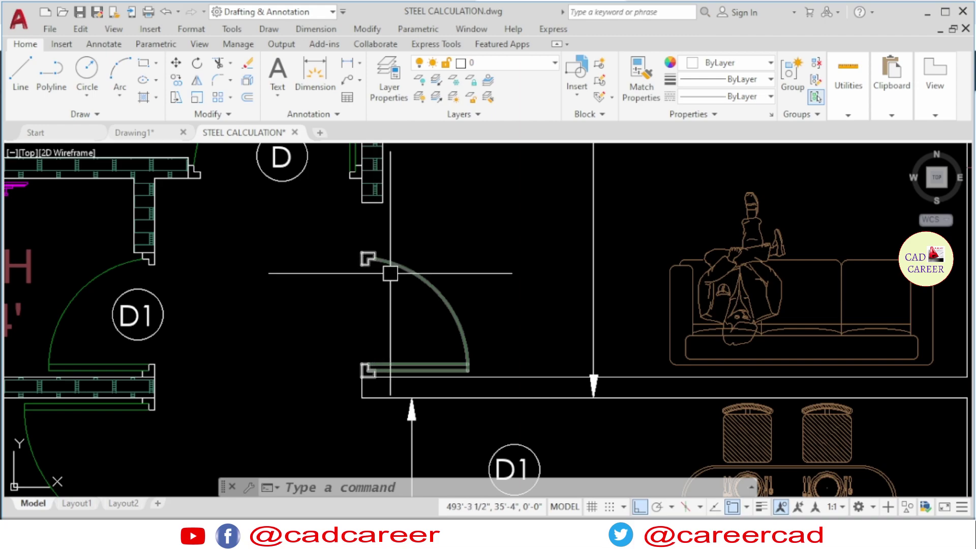
pyautogui.scroll(-2, 370, 270)
pyautogui.moveTo(407, 250); pyautogui.dragTo(470, 278, button='middle')
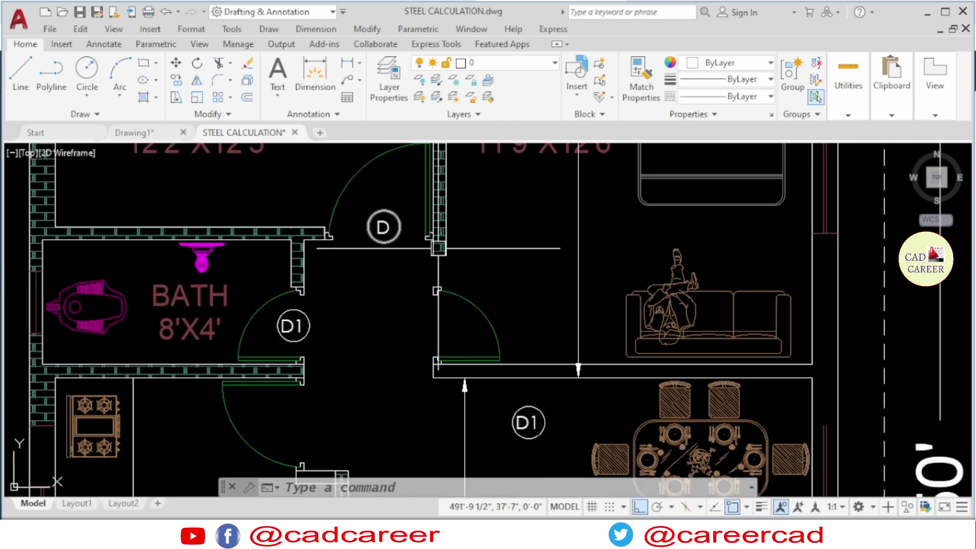
# - Scale the small hall door block from its hinge corner using the Reference option
pyautogui.click(367, 29)
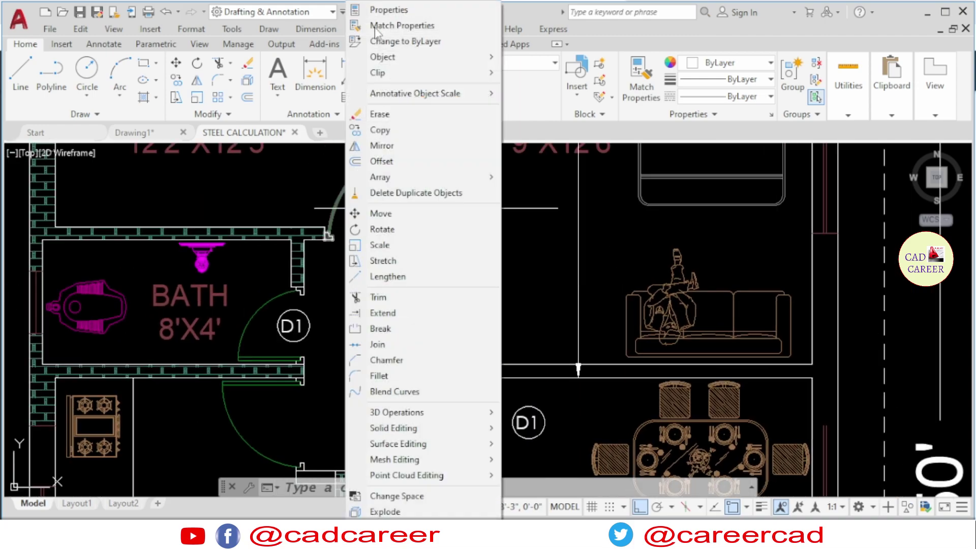
pyautogui.click(408, 248)
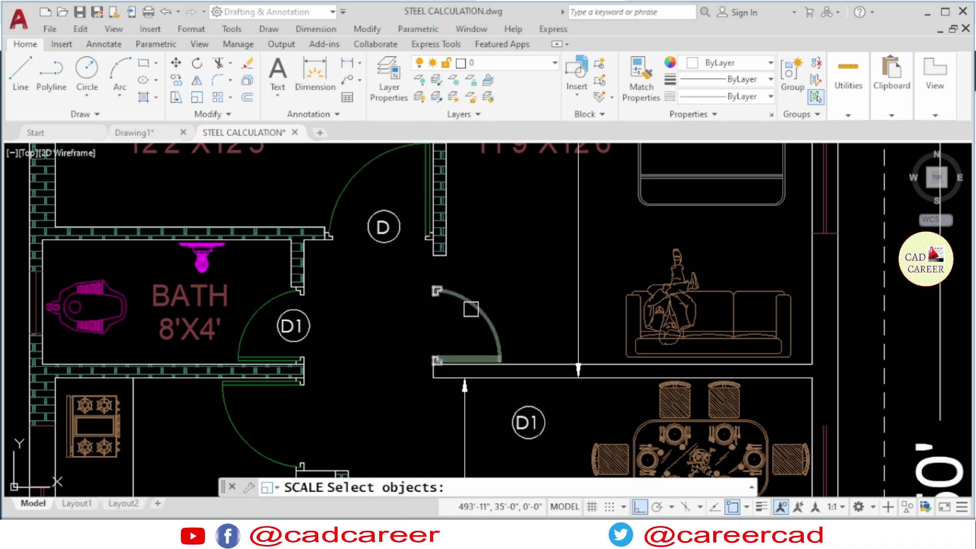
pyautogui.click(470, 309)
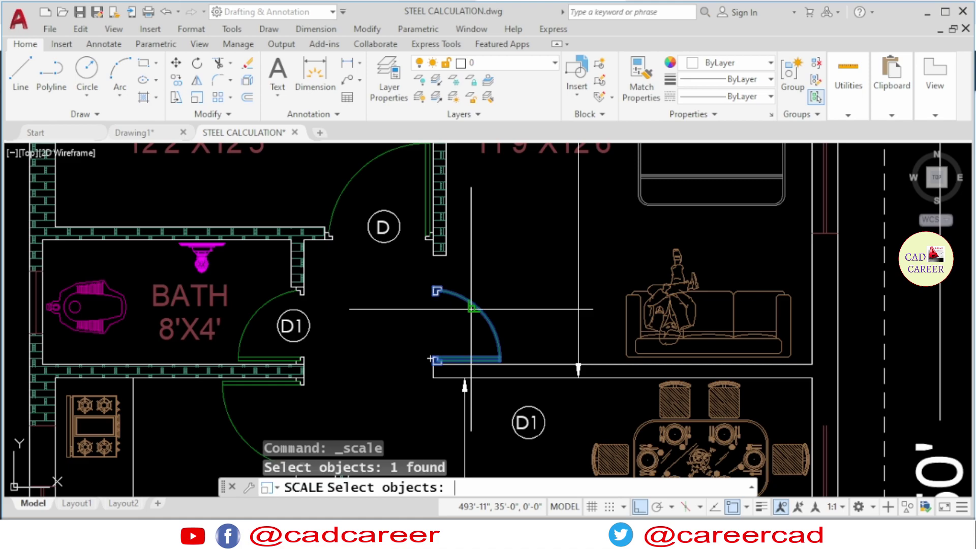
pyautogui.press('Return')
pyautogui.scroll(3, 429, 360)
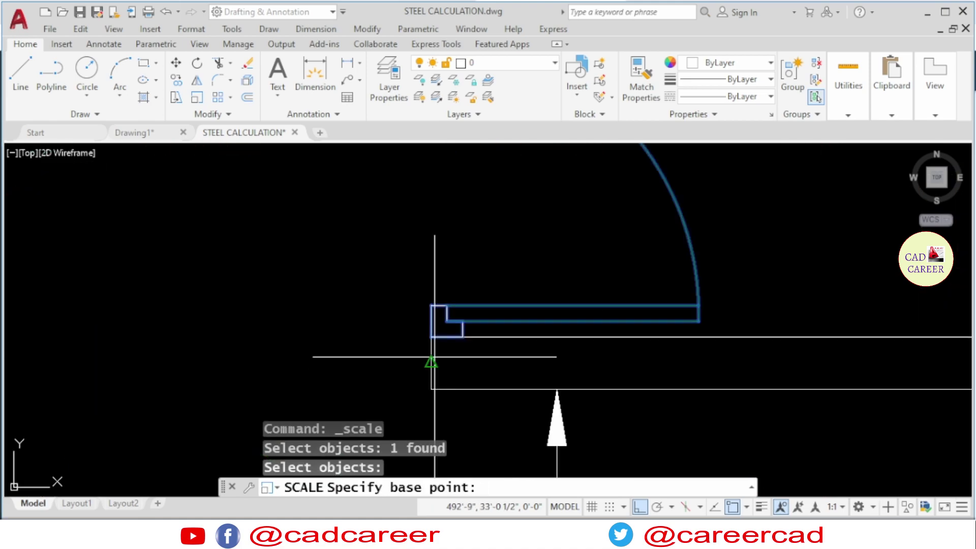
pyautogui.scroll(2, 429, 356)
pyautogui.scroll(2, 425, 326)
pyautogui.click(423, 311)
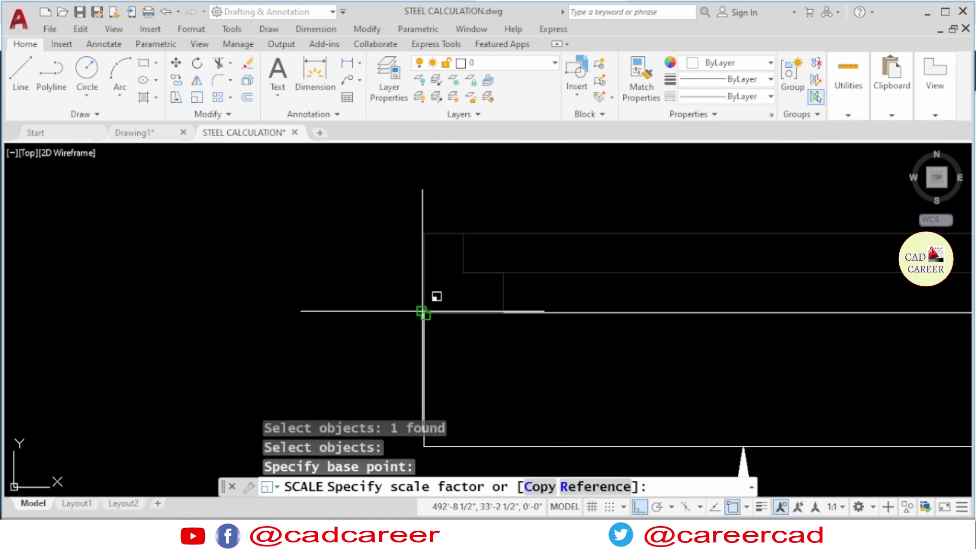
pyautogui.scroll(-3, 424, 312)
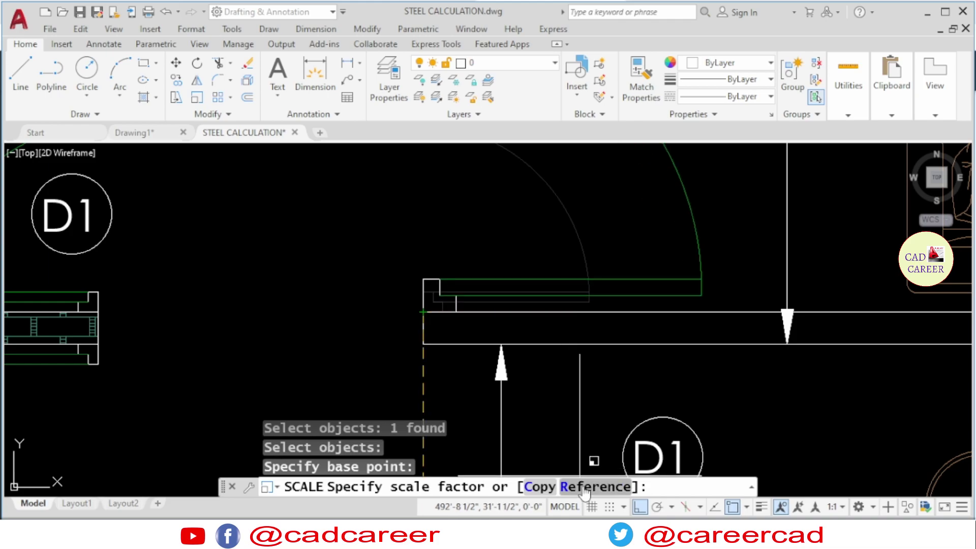
pyautogui.write('R')
pyautogui.press('Return')
# - Use the door leaf as reference length and snap the new length to the wall opening
pyautogui.scroll(-2, 417, 338)
pyautogui.scroll(-2, 417, 339)
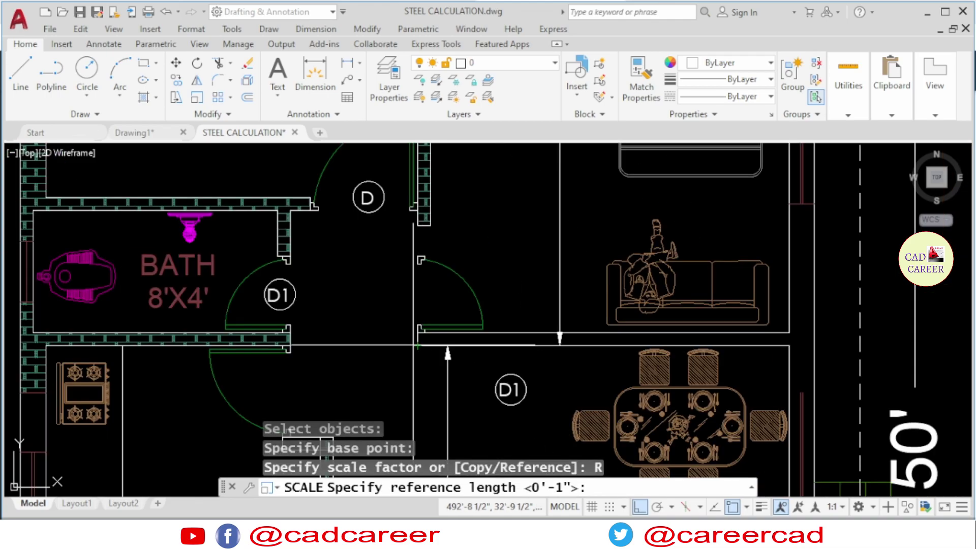
pyautogui.scroll(2, 417, 338)
pyautogui.moveTo(413, 279); pyautogui.dragTo(406, 306, button='middle')
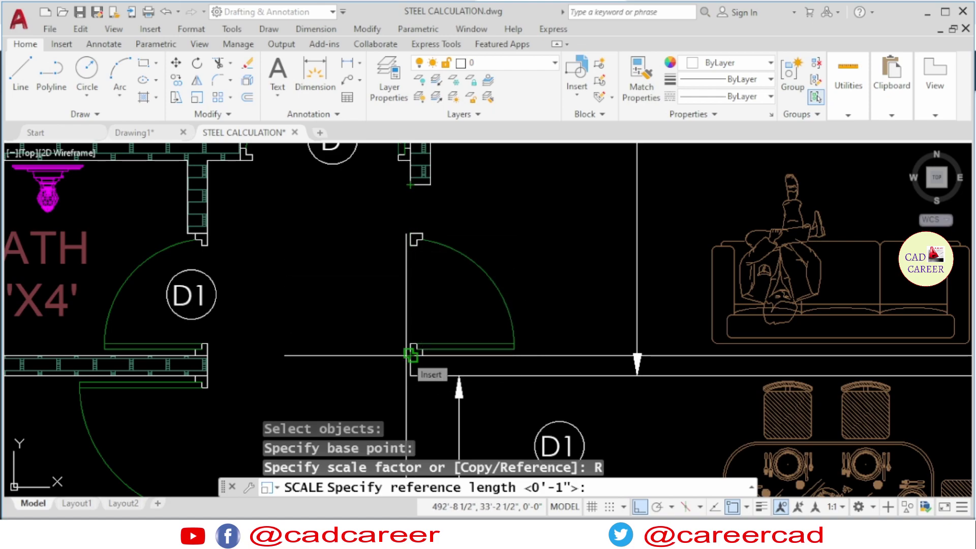
pyautogui.scroll(3, 404, 364)
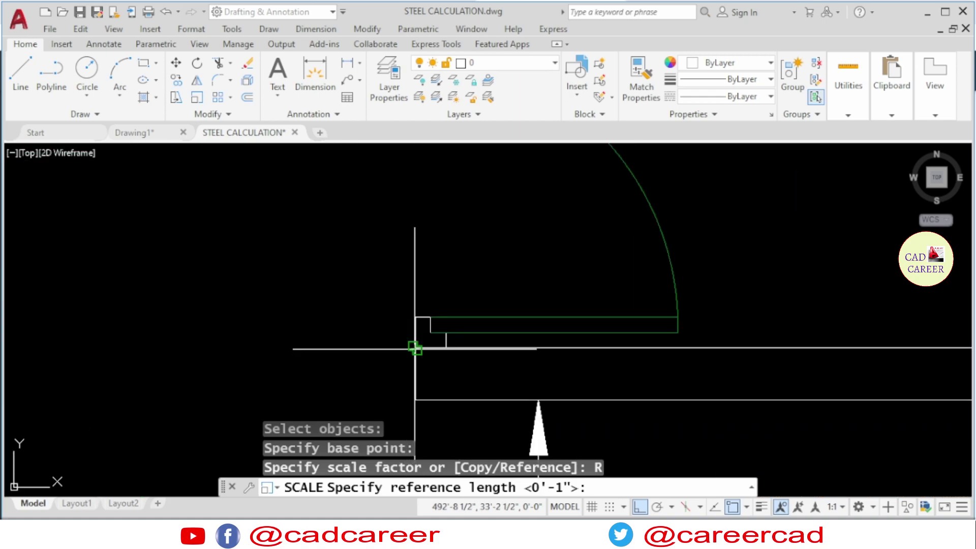
pyautogui.click(414, 347)
pyautogui.scroll(-2, 411, 376)
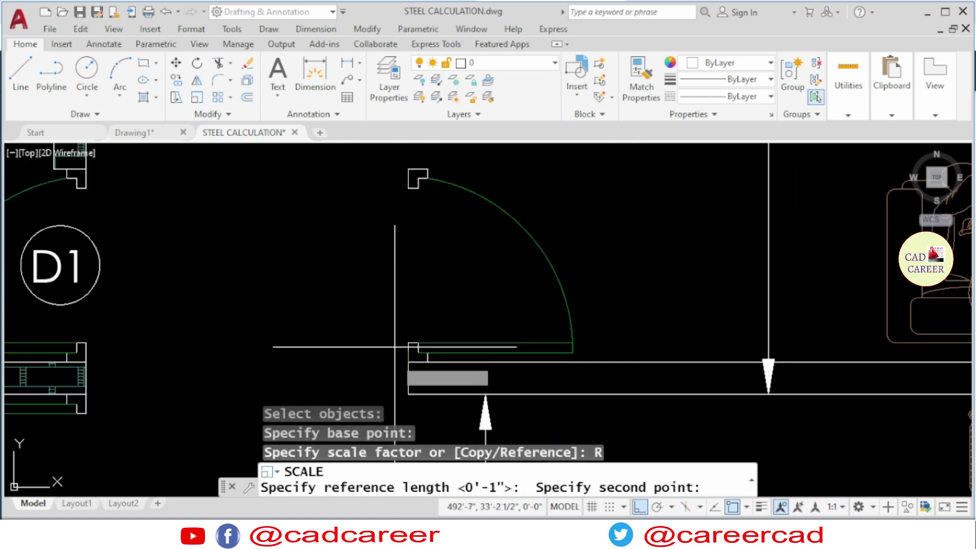
pyautogui.click(408, 169)
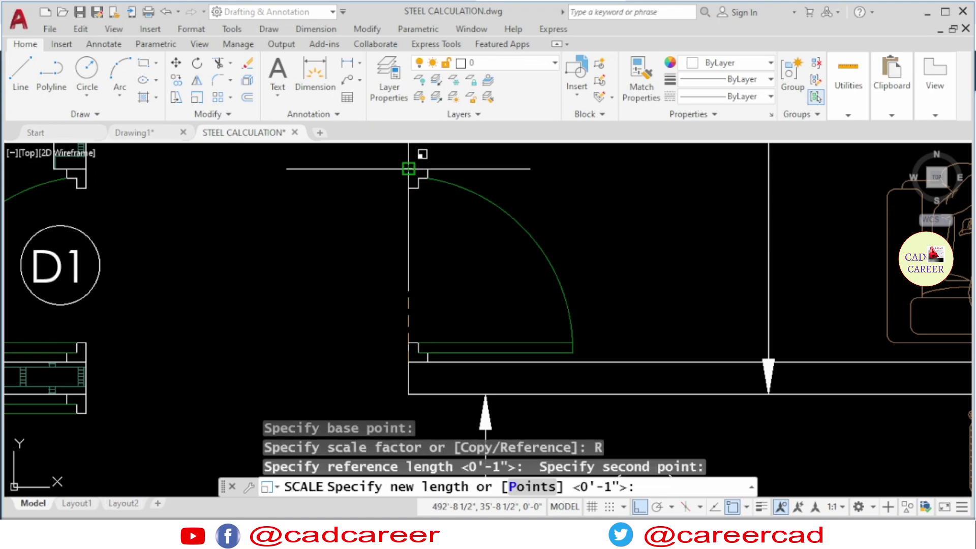
pyautogui.scroll(-2, 395, 264)
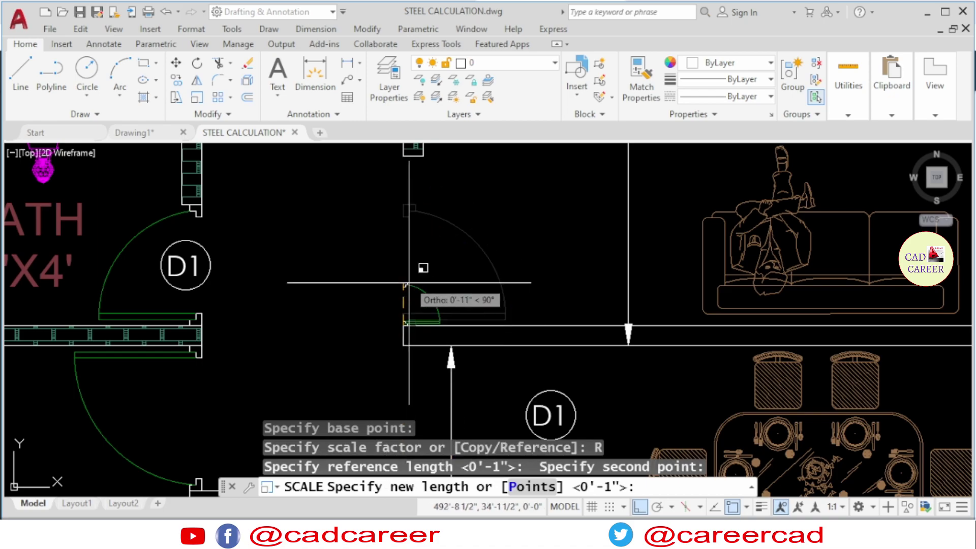
pyautogui.moveTo(423, 335); pyautogui.dragTo(431, 392, button='middle')
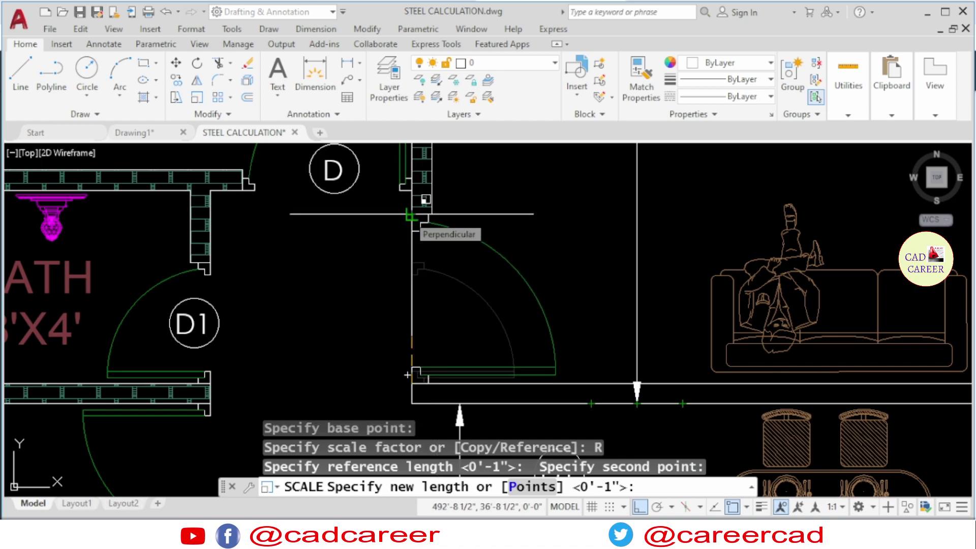
pyautogui.click(407, 375)
pyautogui.scroll(-4, 422, 260)
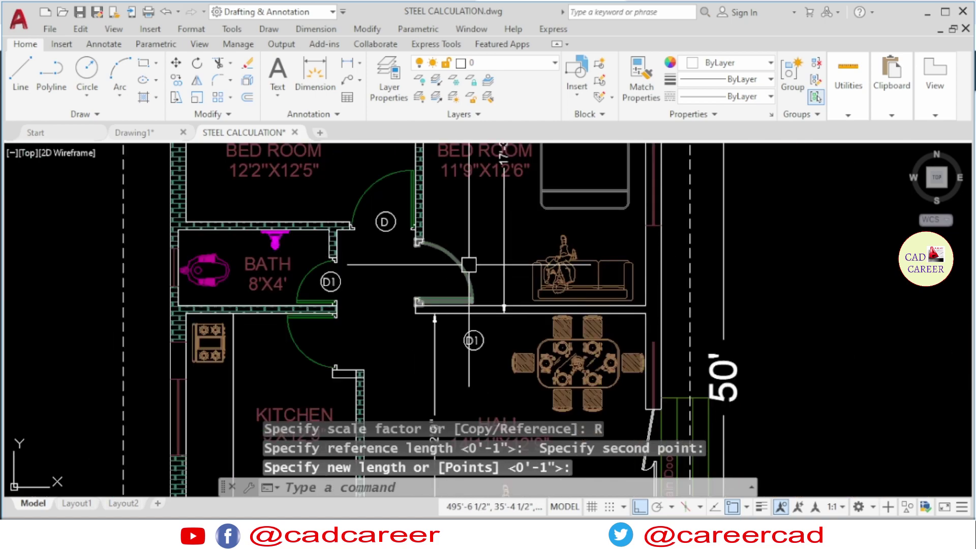
# - Review the rescaled door on the floor plan, then return to Drawing1's dimensioned rectangle
pyautogui.scroll(4, 451, 284)
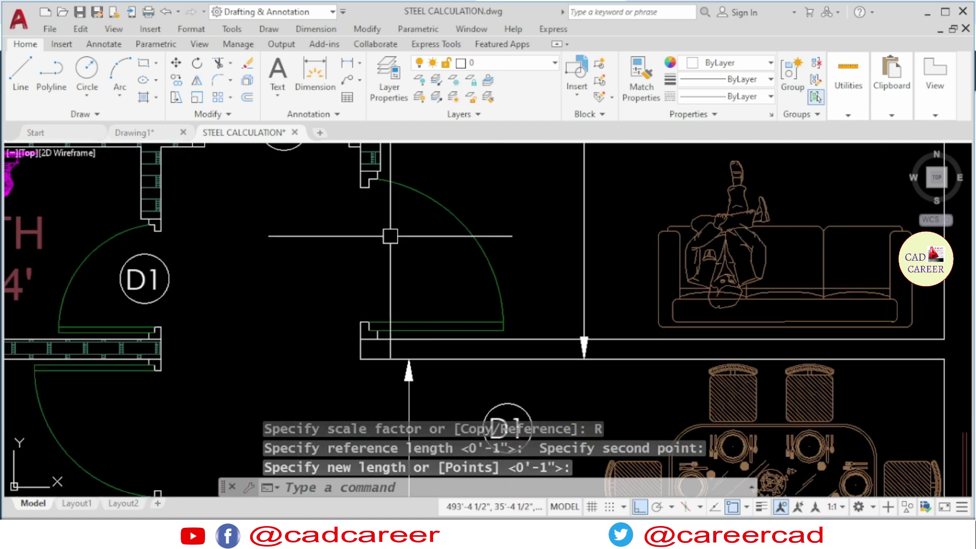
pyautogui.scroll(-4, 431, 265)
pyautogui.scroll(4, 385, 217)
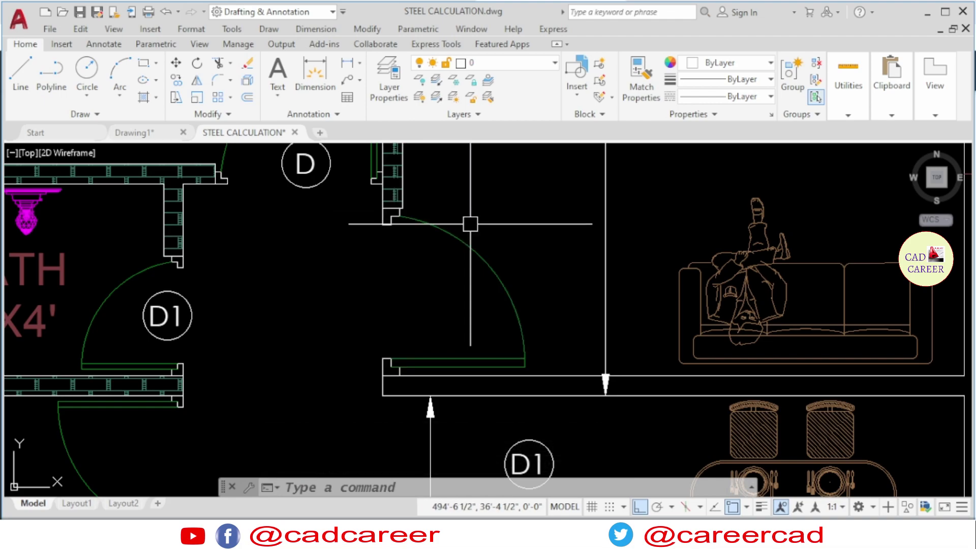
pyautogui.scroll(-4, 472, 219)
pyautogui.moveTo(424, 162); pyautogui.dragTo(427, 207, button='middle')
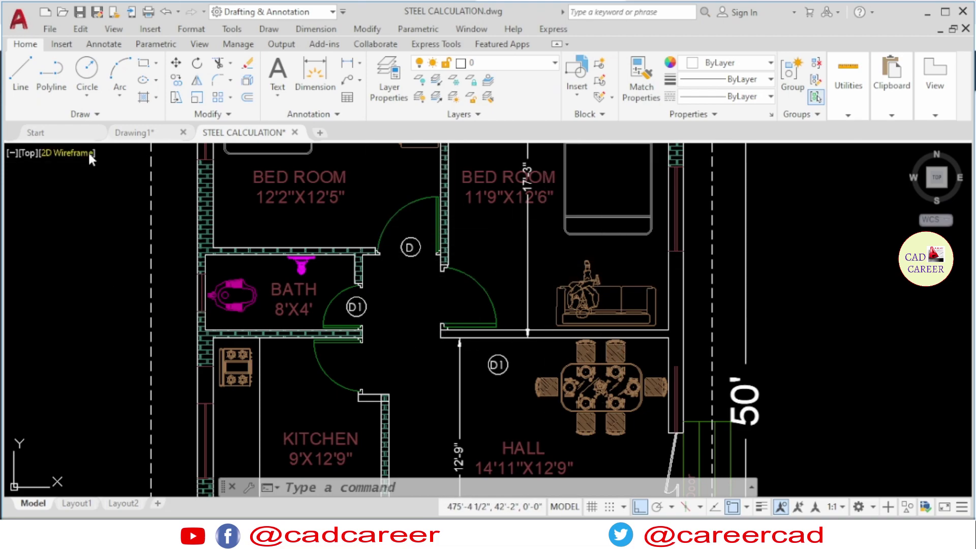
pyautogui.click(147, 132)
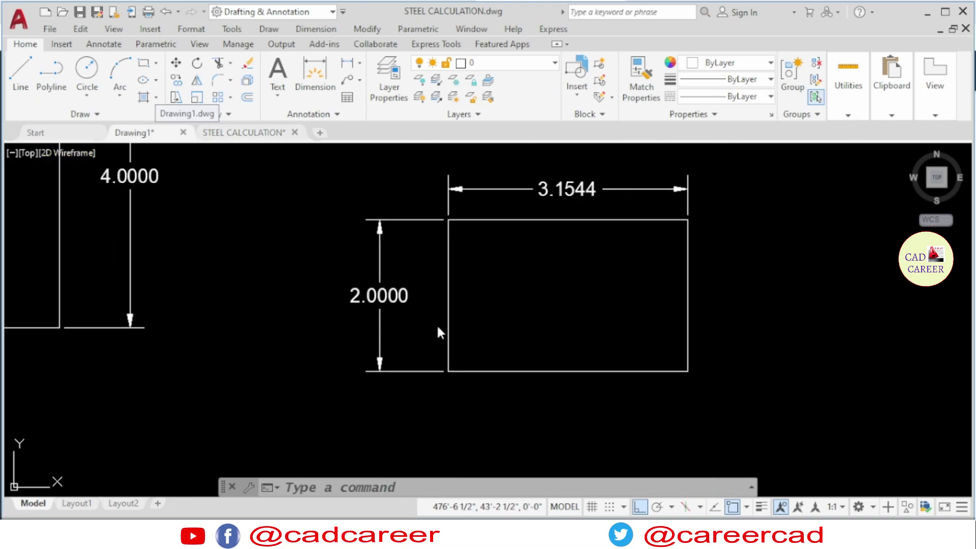